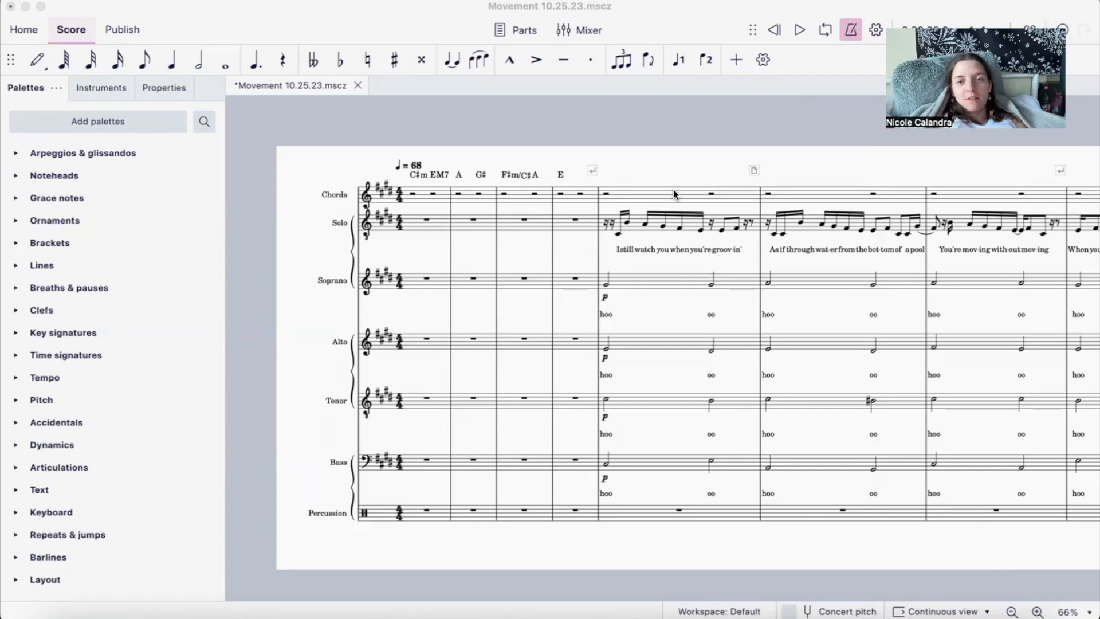
pyautogui.scroll(1, 673, 190)
pyautogui.scroll(-1, 674, 189)
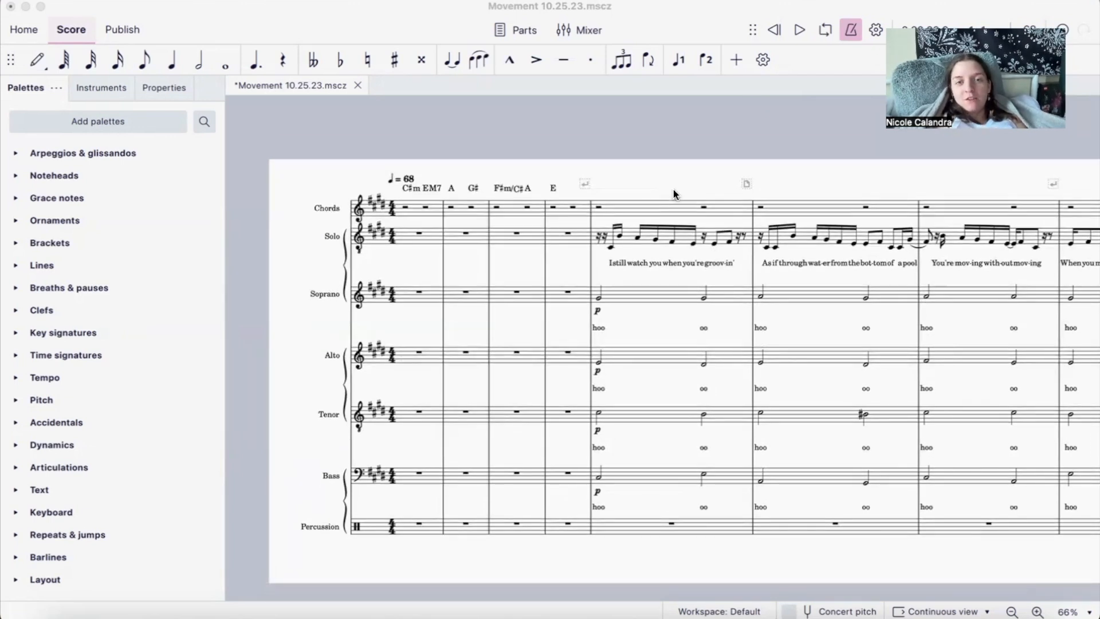
pyautogui.hscroll(2, 672, 189)
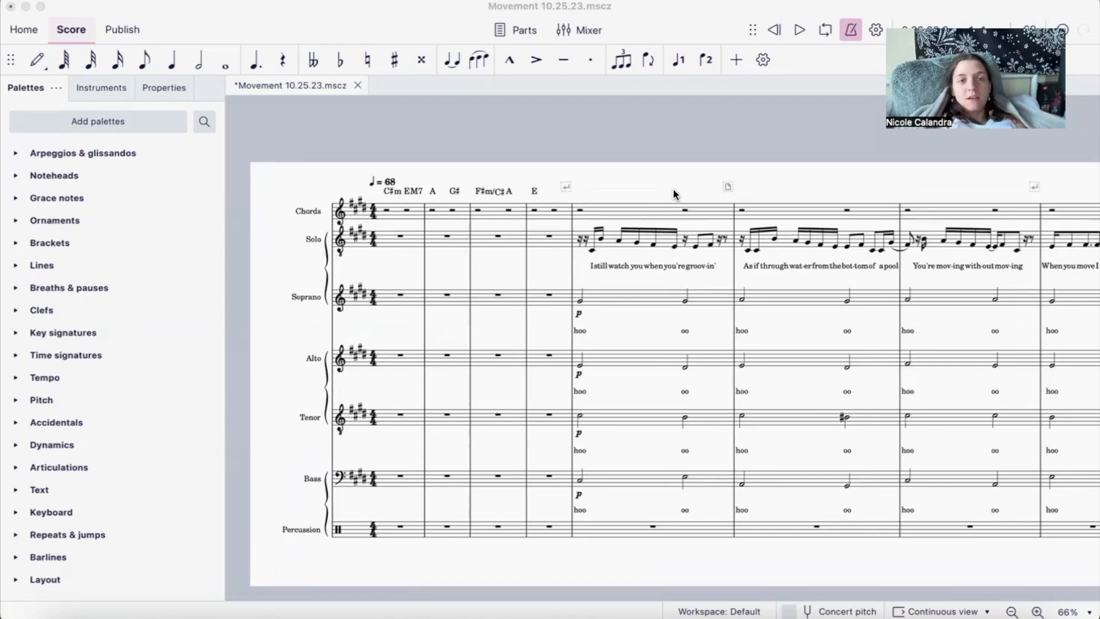
pyautogui.hscroll(-1, 672, 189)
pyautogui.scroll(-1, 673, 189)
pyautogui.scroll(1, 673, 189)
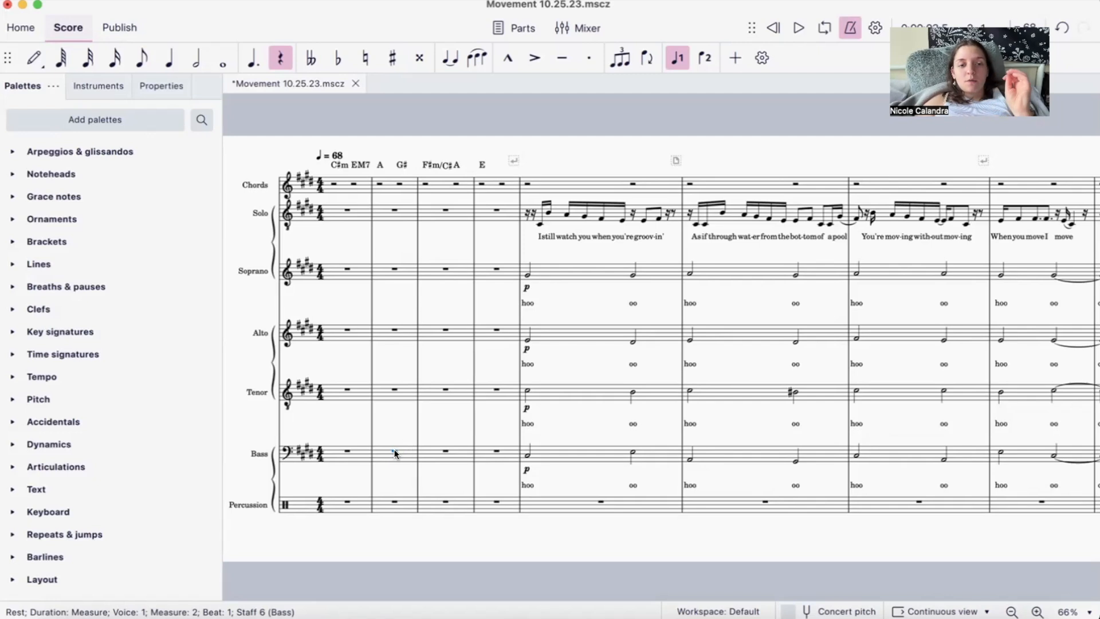
# - Select the Alto's measure 2, some opening Solo notes in measure 5, the Soprano's measure 5 and its first half note
pyautogui.click(409, 335)
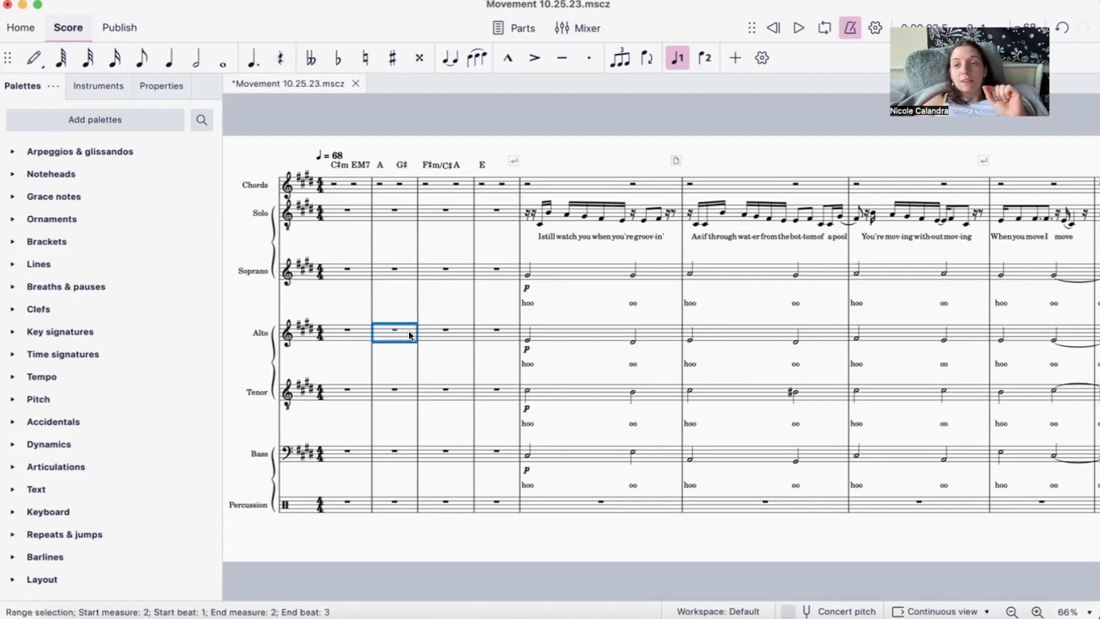
pyautogui.click(541, 222)
pyautogui.click(548, 212)
pyautogui.click(565, 215)
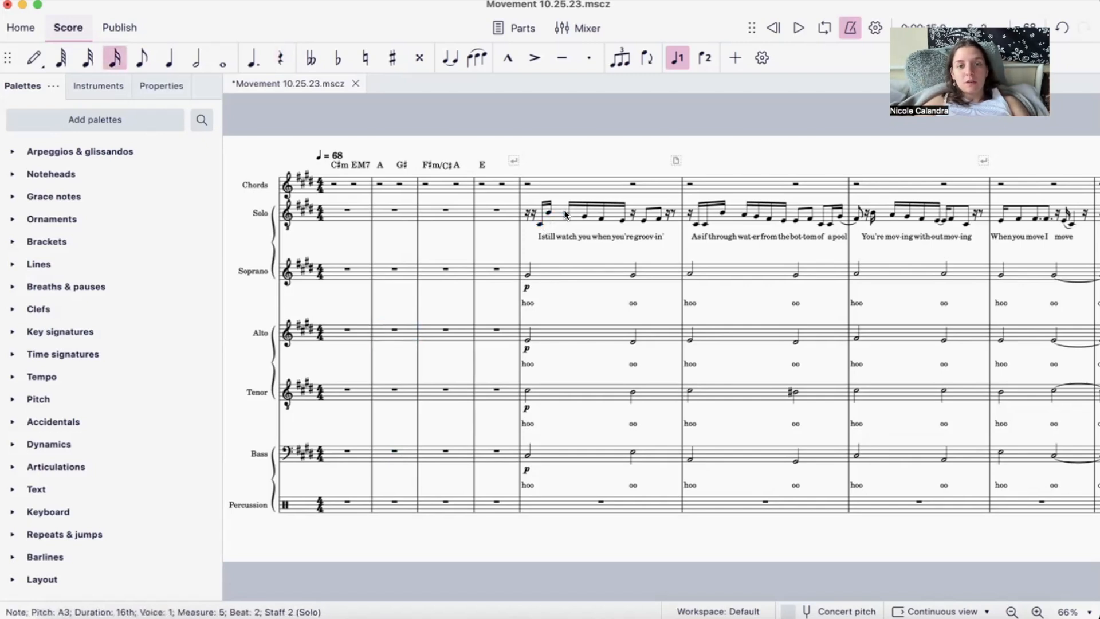
pyautogui.click(553, 268)
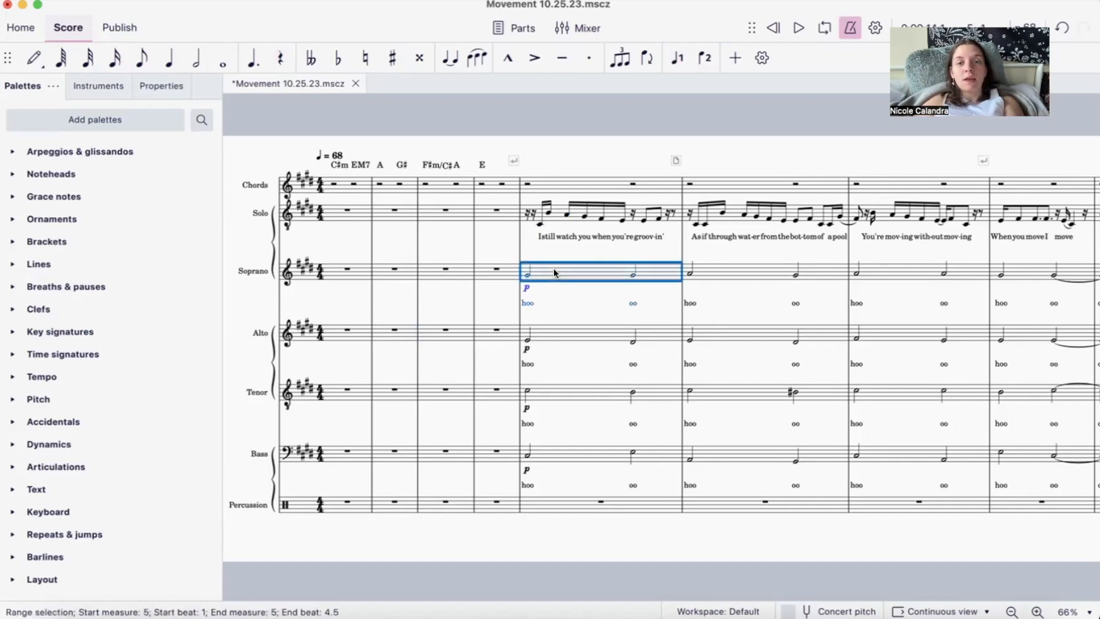
pyautogui.click(528, 274)
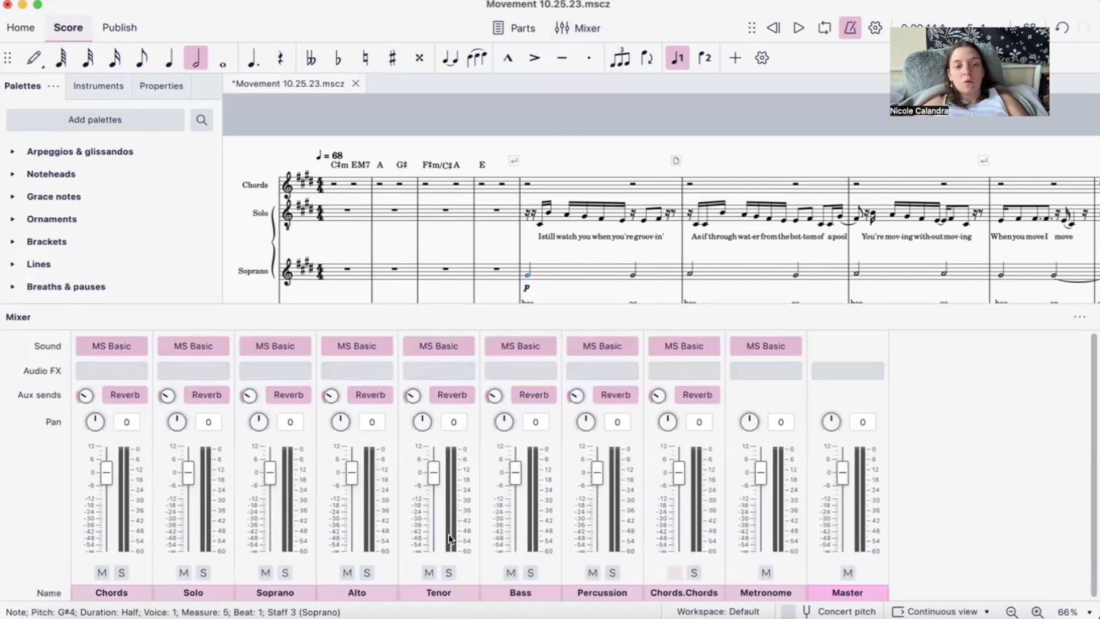
# - Close the mixer and range-select measure 5 from the Soprano through the Tenor staff, clearing the selection at the end
pyautogui.click(1078, 316)
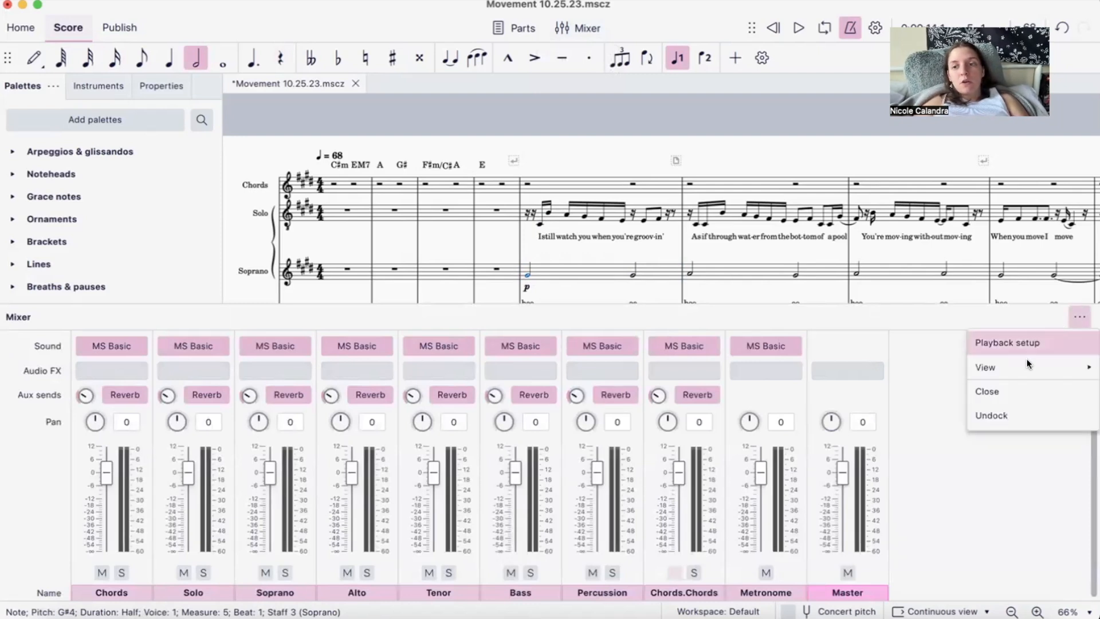
pyautogui.click(1008, 383)
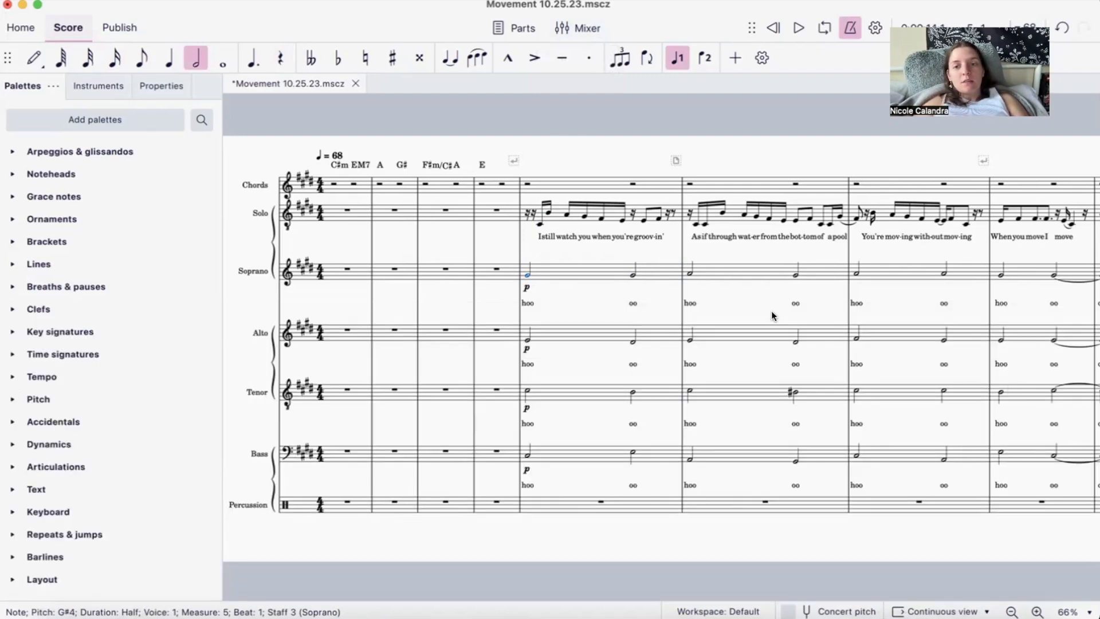
pyautogui.click(596, 271)
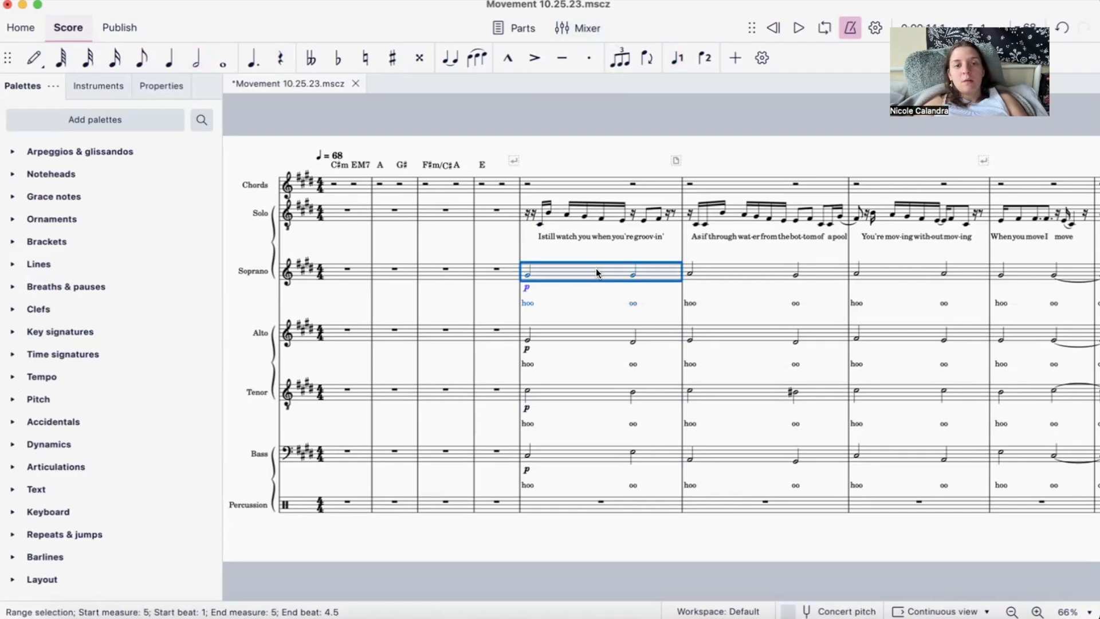
pyautogui.keyDown('shift'); pyautogui.click(571, 390); pyautogui.keyUp('shift')
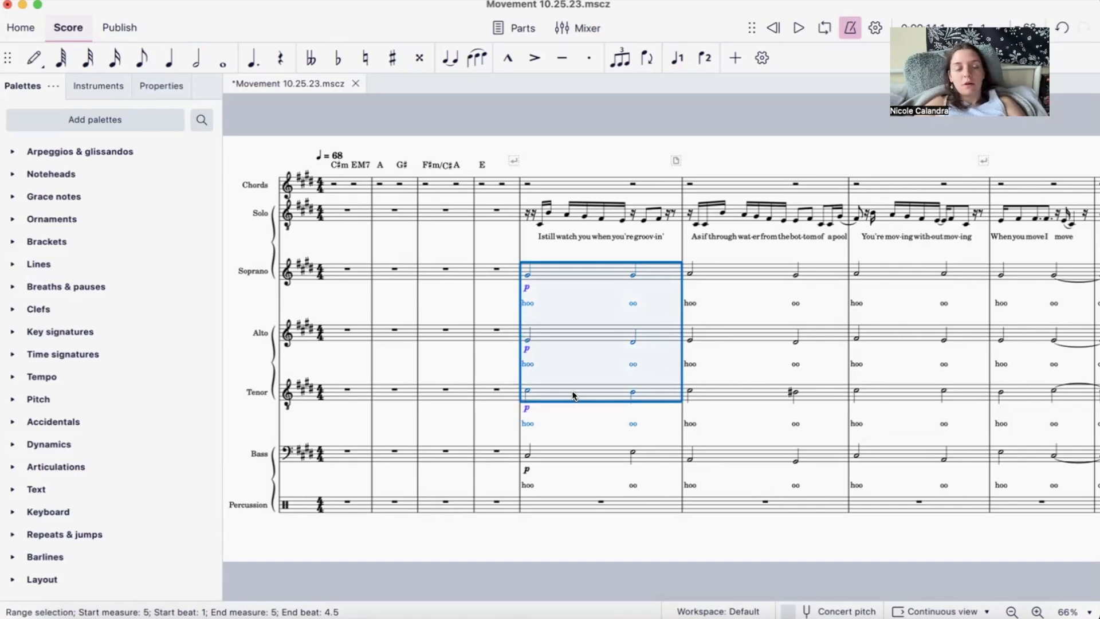
pyautogui.press('Escape')
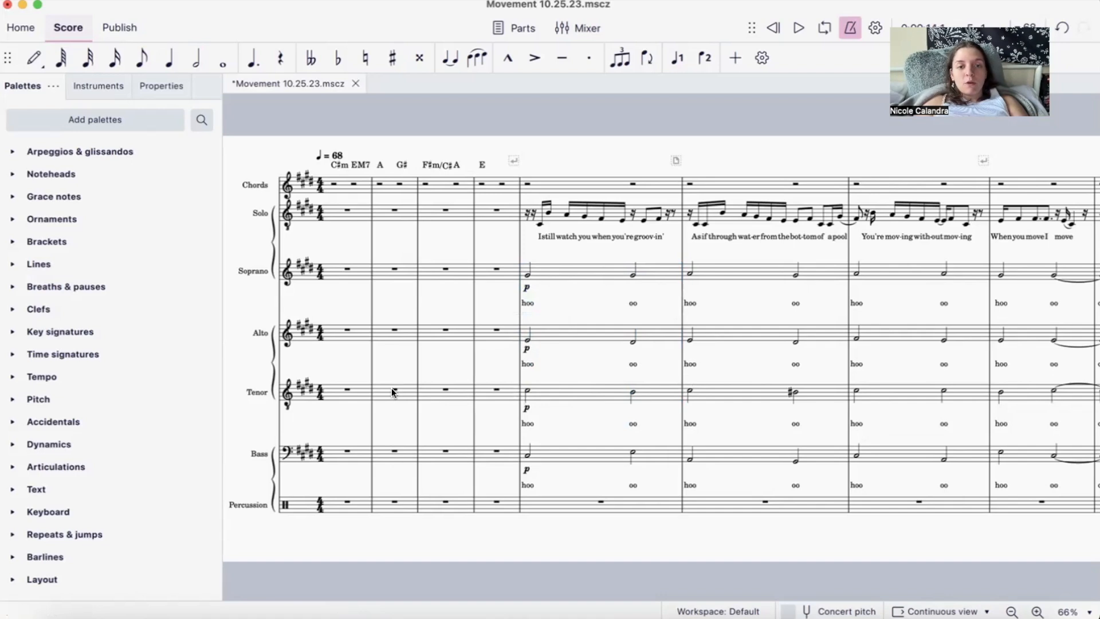
# - Turn note input on and off at the whole-measure rest in the Tenor's measure 2
pyautogui.click(392, 391)
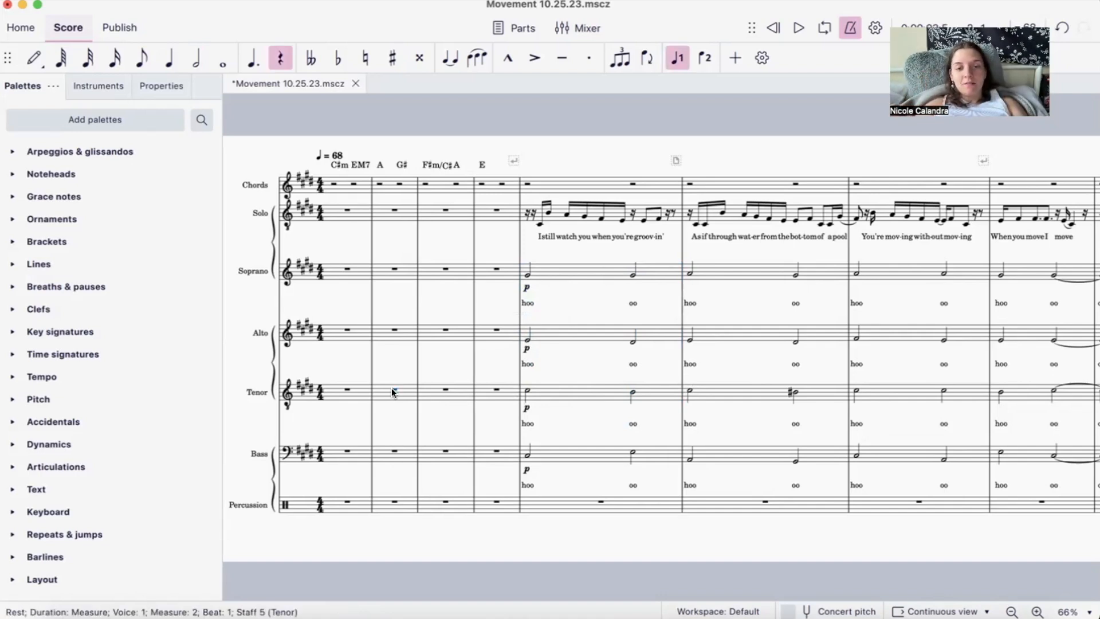
pyautogui.press('n')
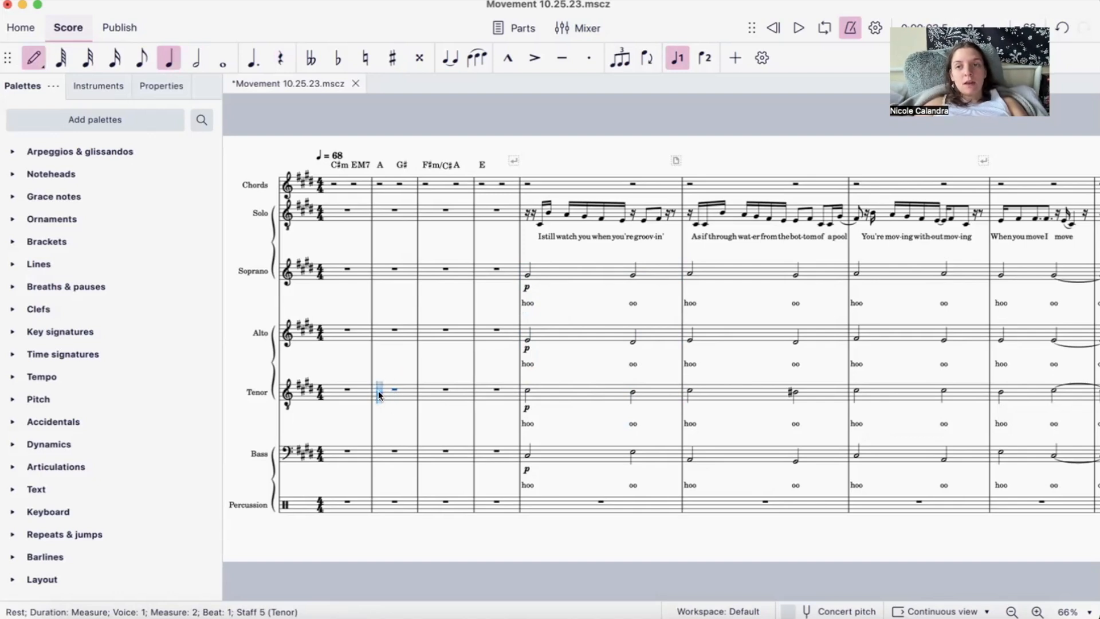
pyautogui.press('Escape')
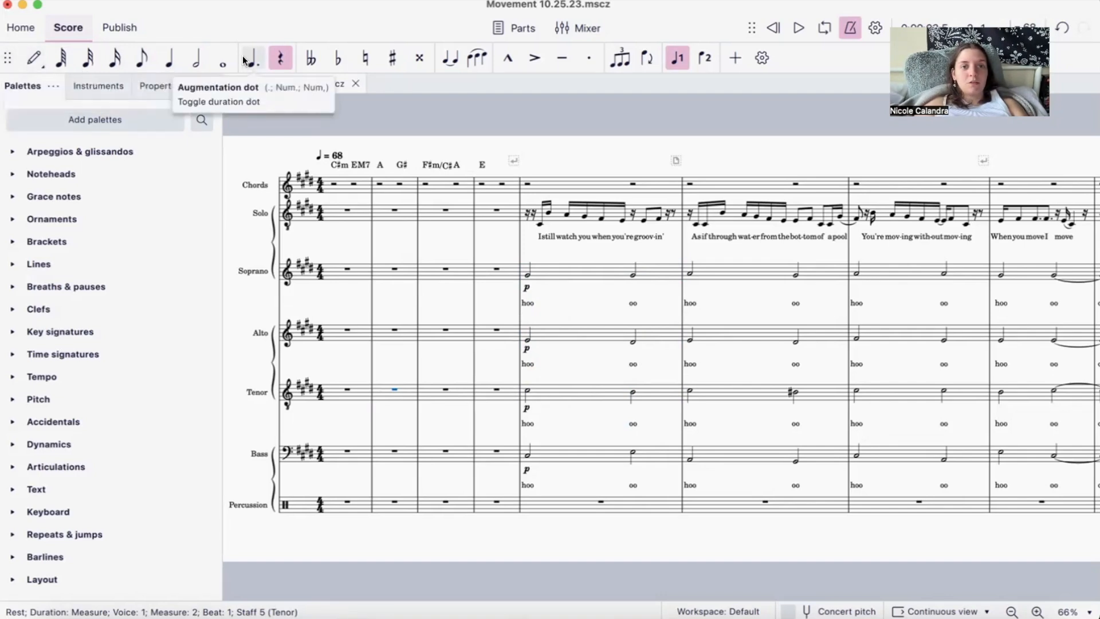
# - Visit the home page, return to the Movement 10.25.23 score and enter a quarter-note C♯4 on beat 1 of the Tenor's measure 2
pyautogui.click(30, 33)
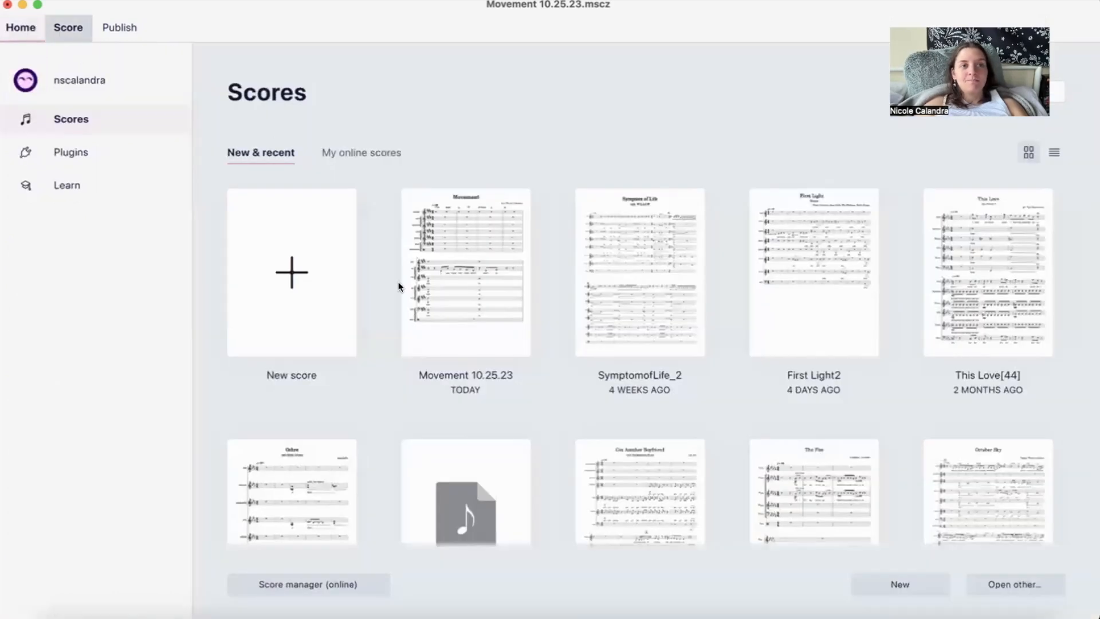
pyautogui.click(398, 283)
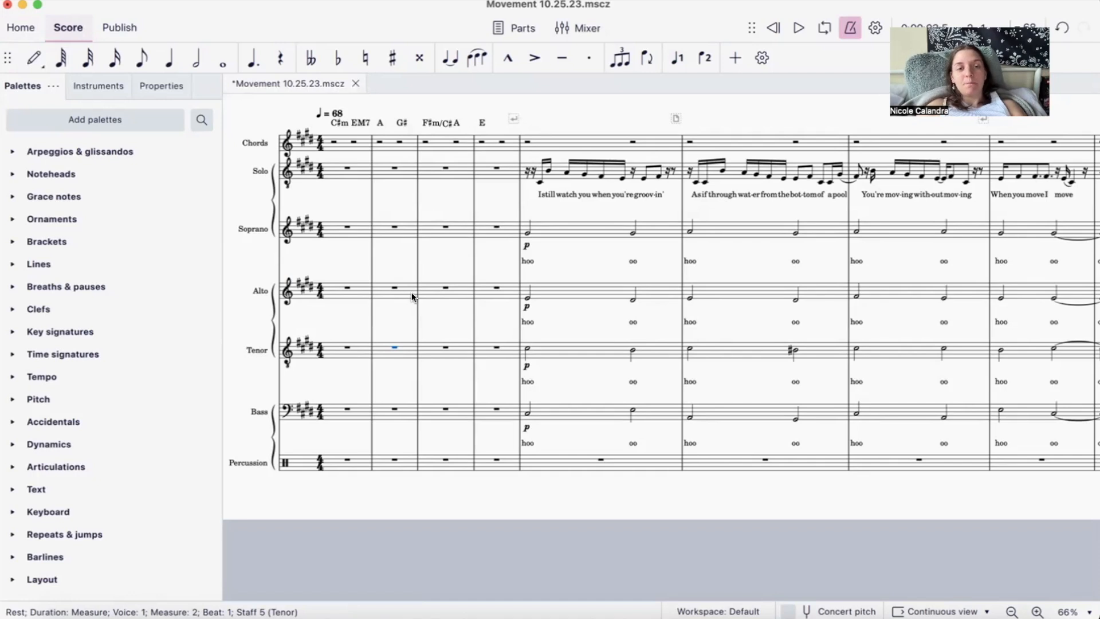
pyautogui.press('n')
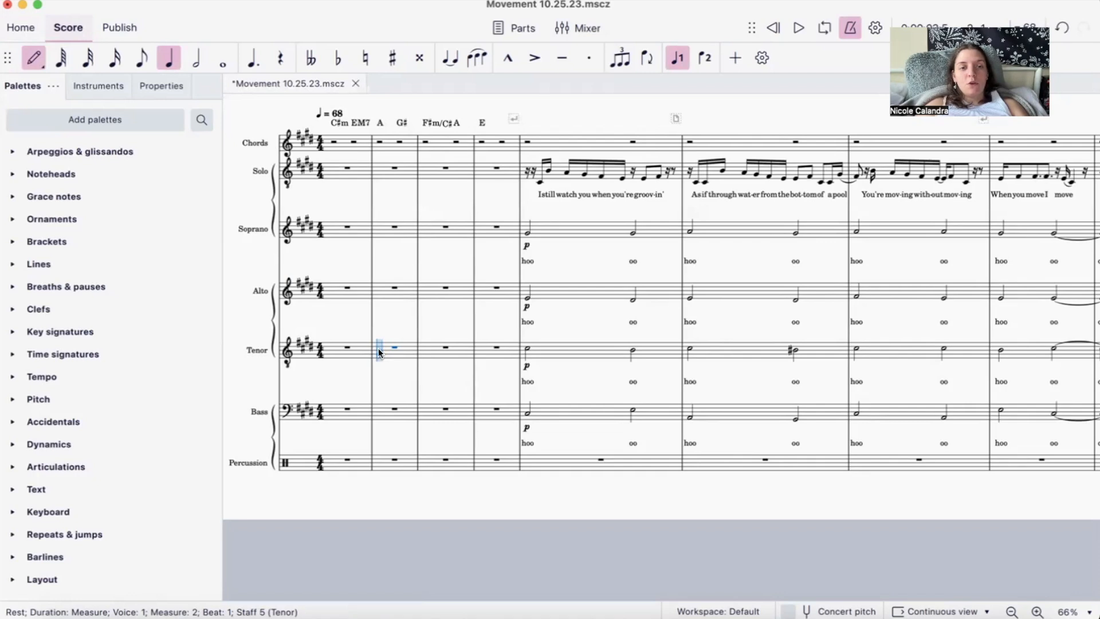
pyautogui.click(378, 348)
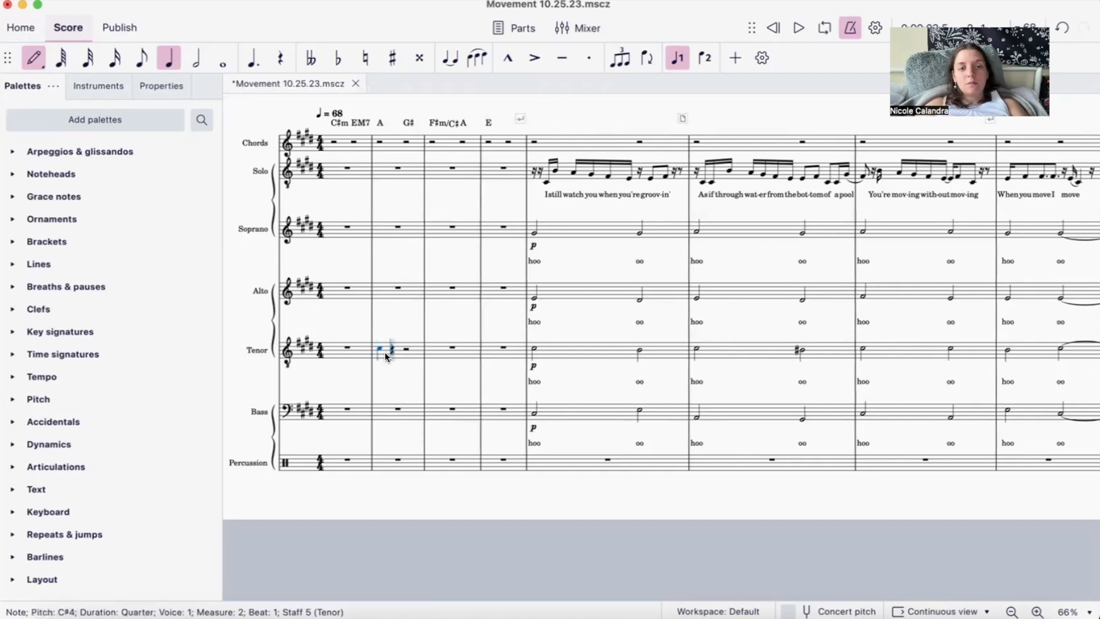
pyautogui.press('Escape')
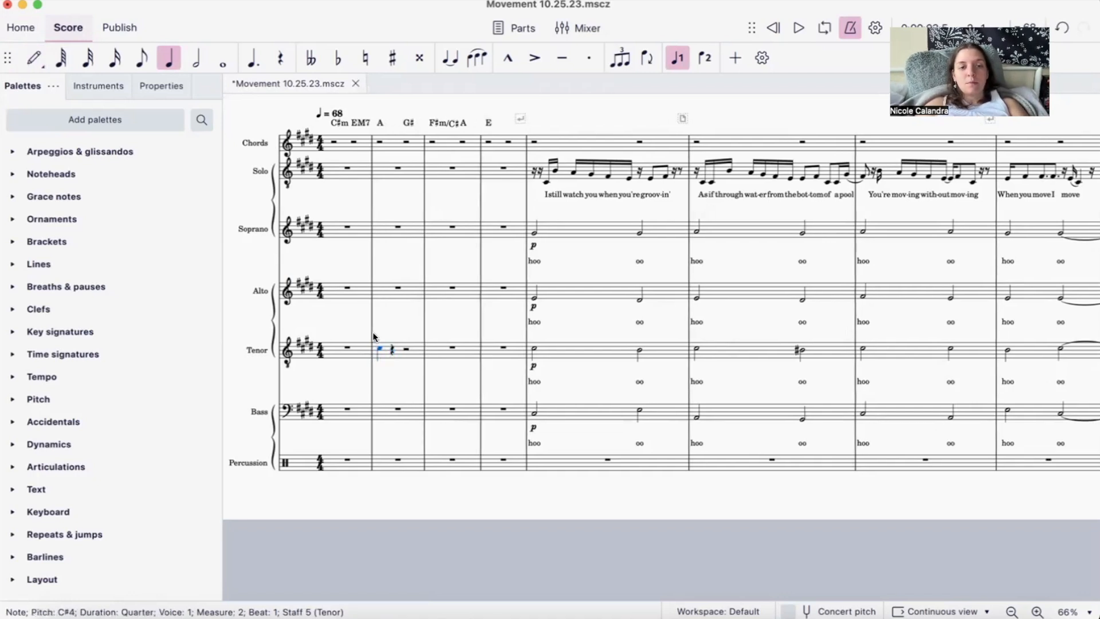
# - Enter a quarter-note E5 on beat 1 of the Alto's measure 2 and leave note input
pyautogui.click(399, 287)
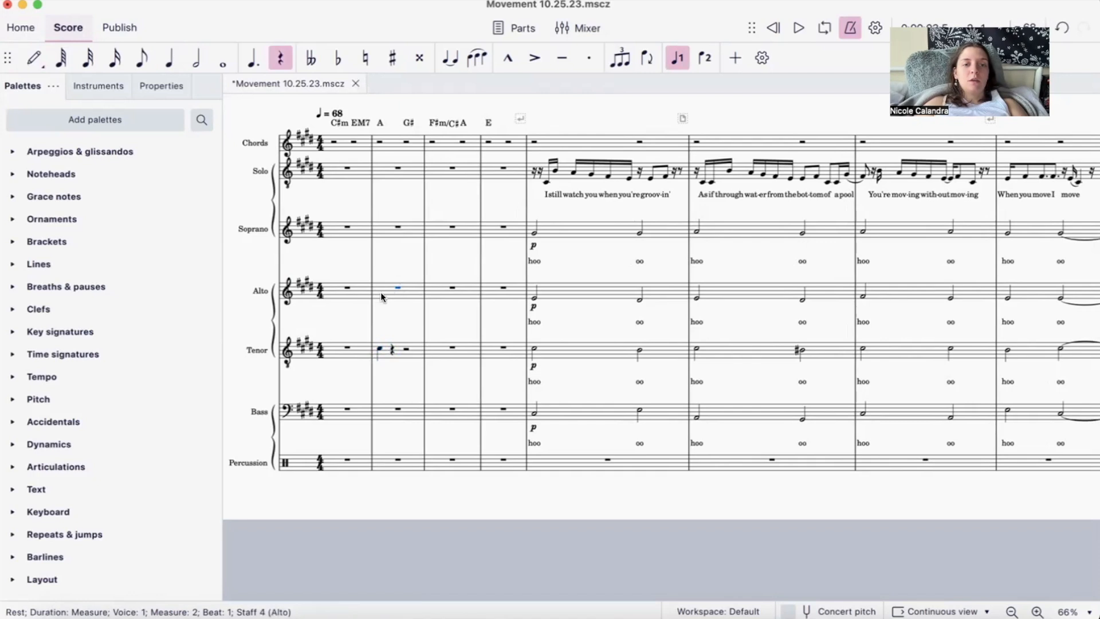
pyautogui.press('n')
pyautogui.press('e')
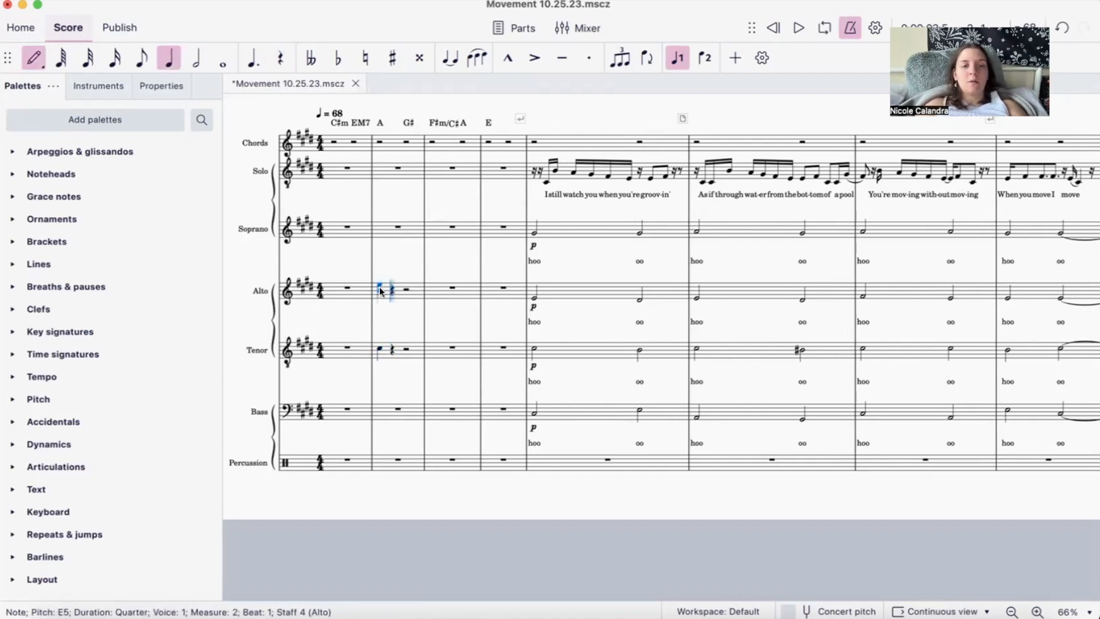
pyautogui.press('Escape')
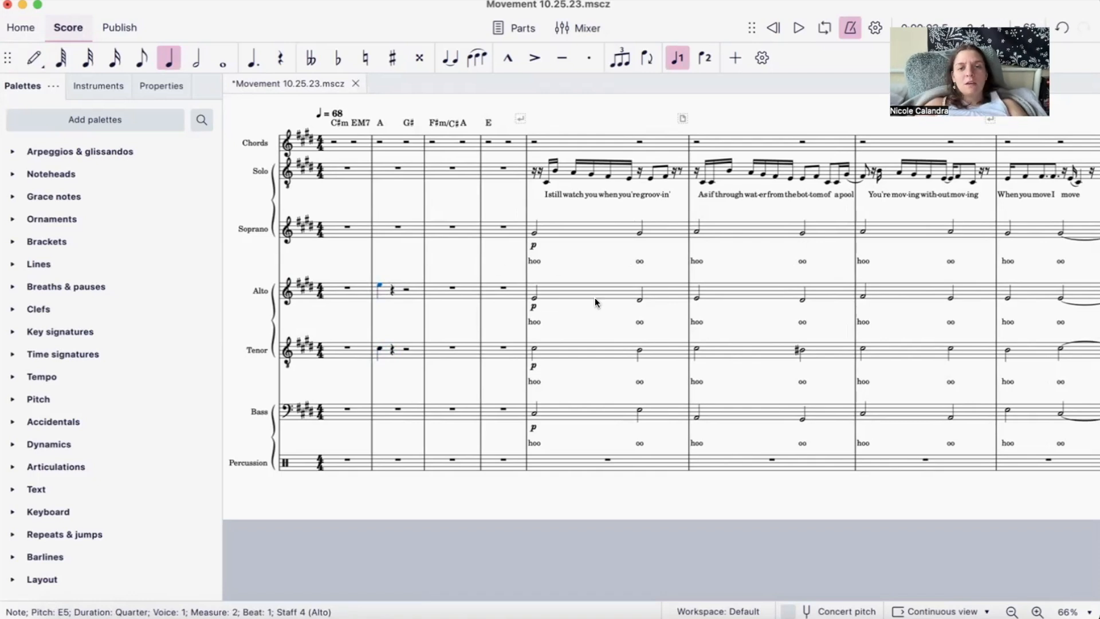
# - Try replacing the Alto's half note on beat 3 of measure 5 with E4, undo the replacement and leave note input
pyautogui.click(640, 298)
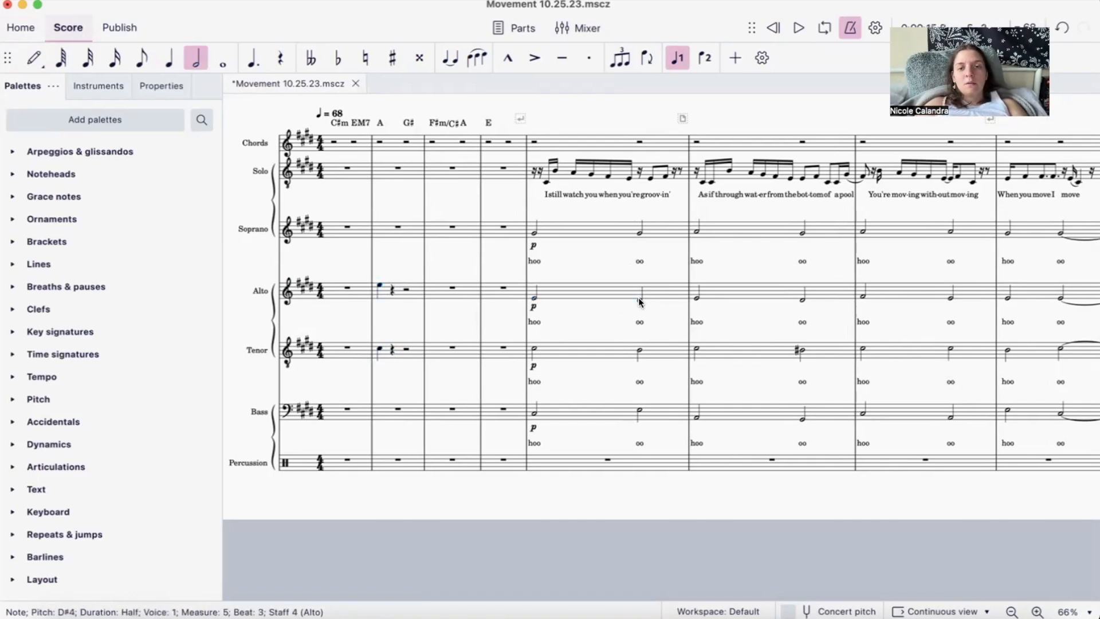
pyautogui.press('n')
pyautogui.press('e')
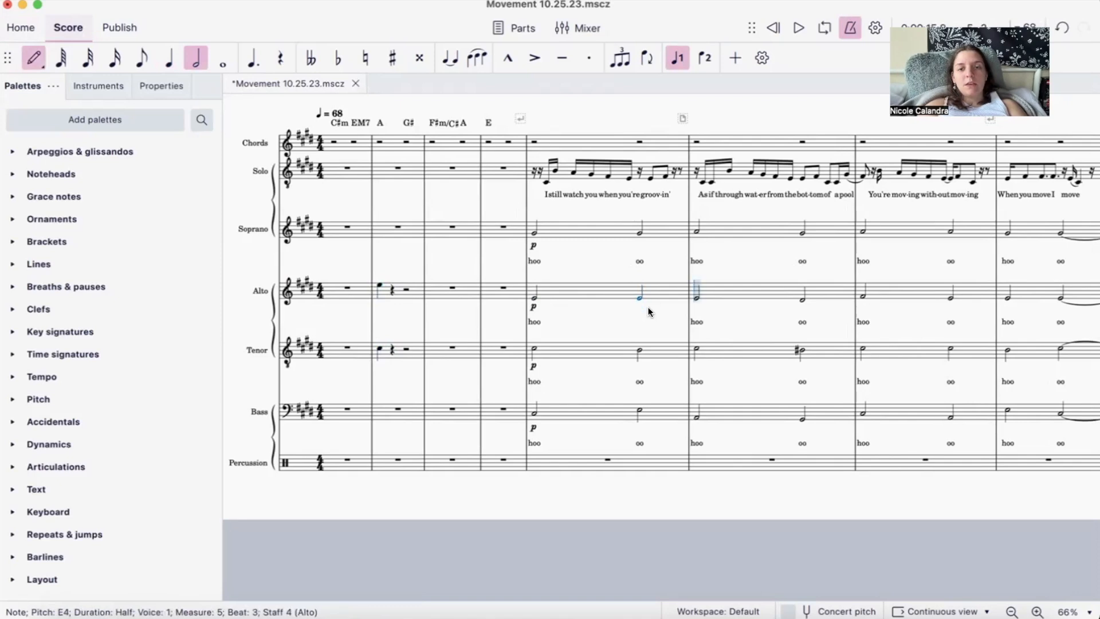
pyautogui.press('super+z')
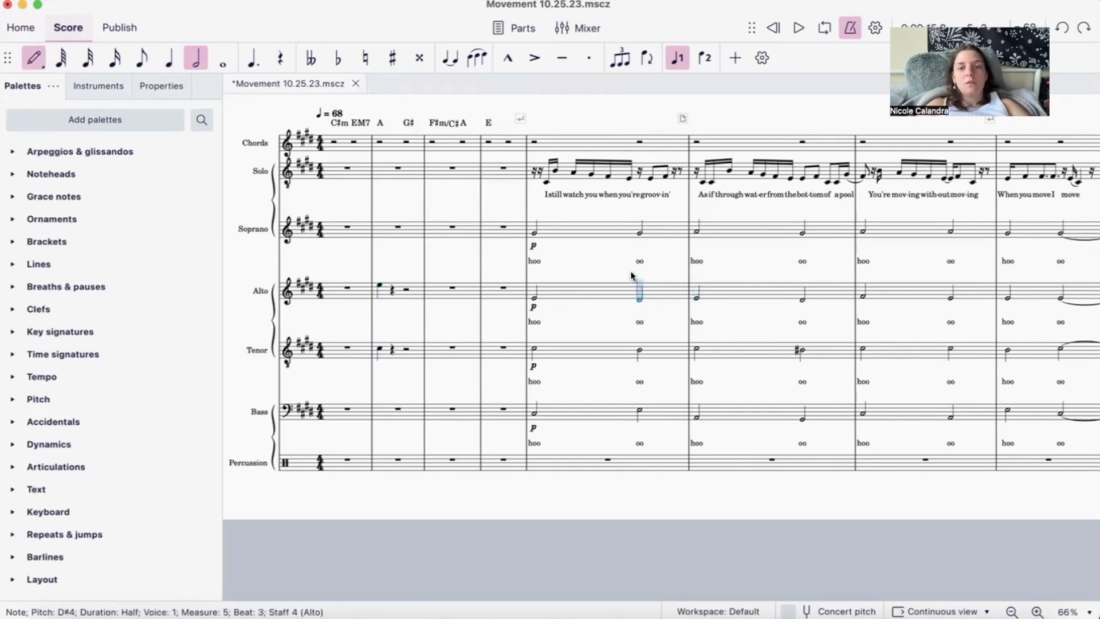
pyautogui.press('Escape')
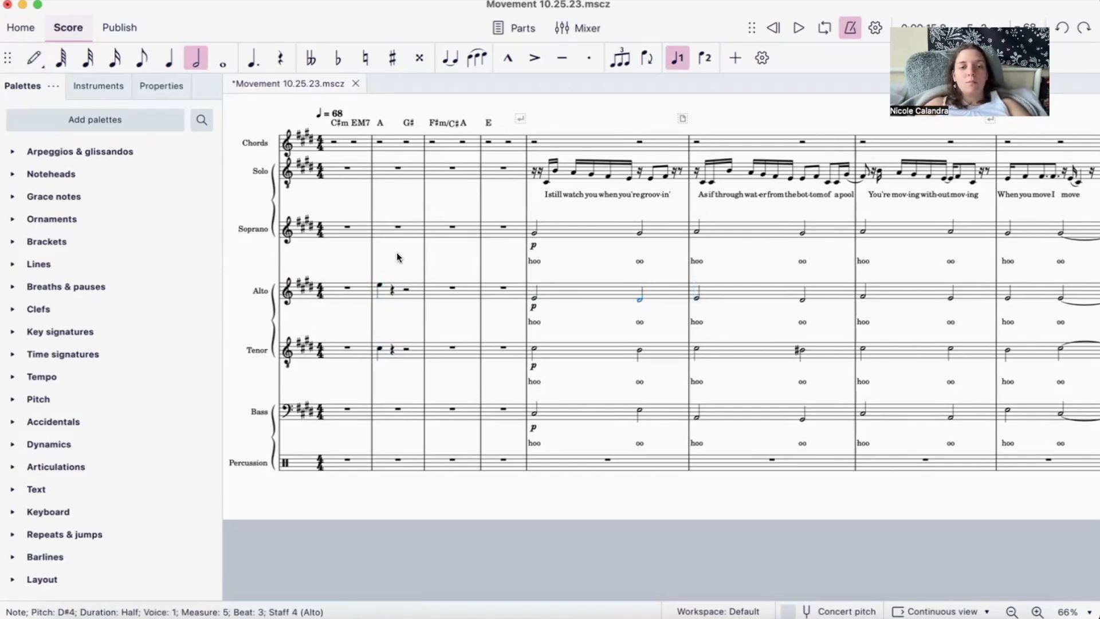
# - Delete the quarter notes on beat 1 of measure 2 in the Alto and Tenor staves
pyautogui.click(381, 283)
pyautogui.press('Delete')
pyautogui.click(377, 348)
pyautogui.press('Delete')
# - Toggle note input on and off at the beat 1 rests of measure 2 in the Tenor and Alto staves
pyautogui.press('n')
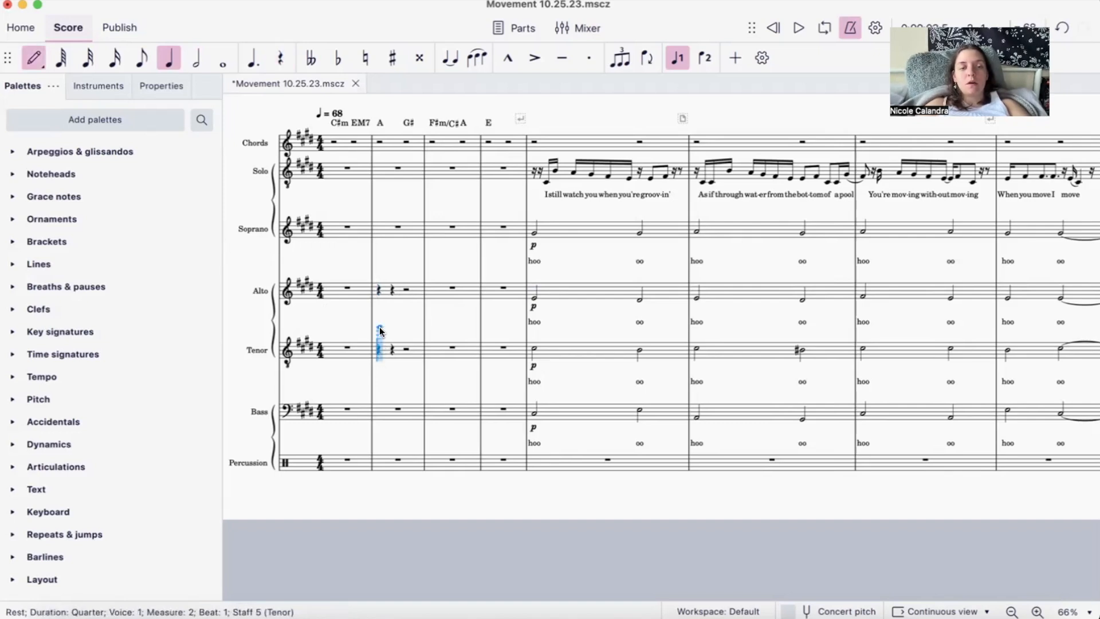
pyautogui.press('Escape')
pyautogui.click(378, 290)
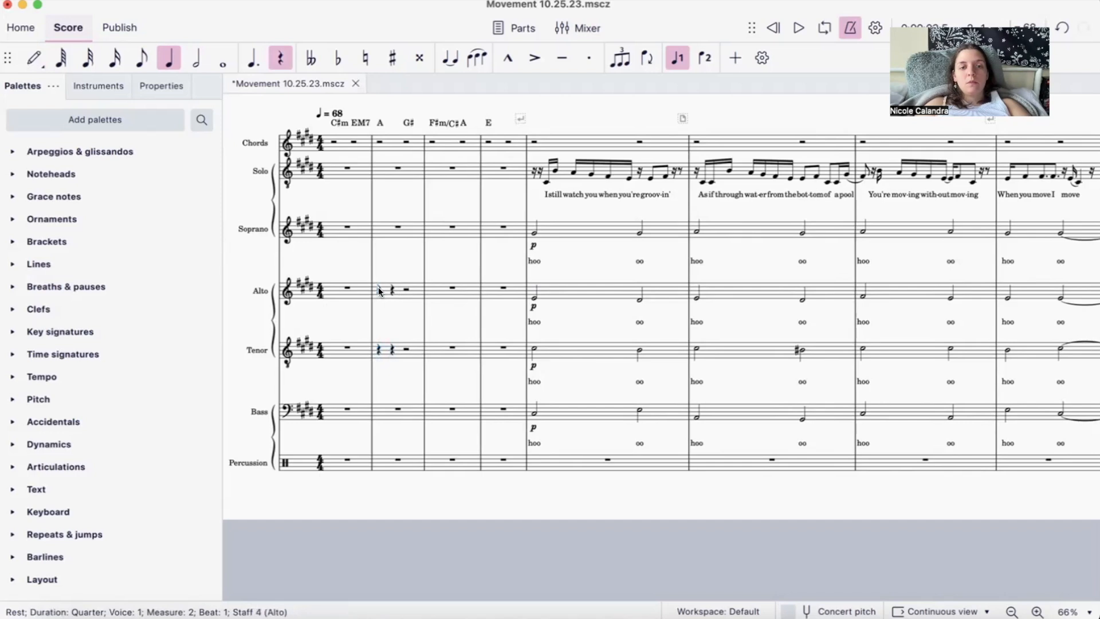
pyautogui.press('n')
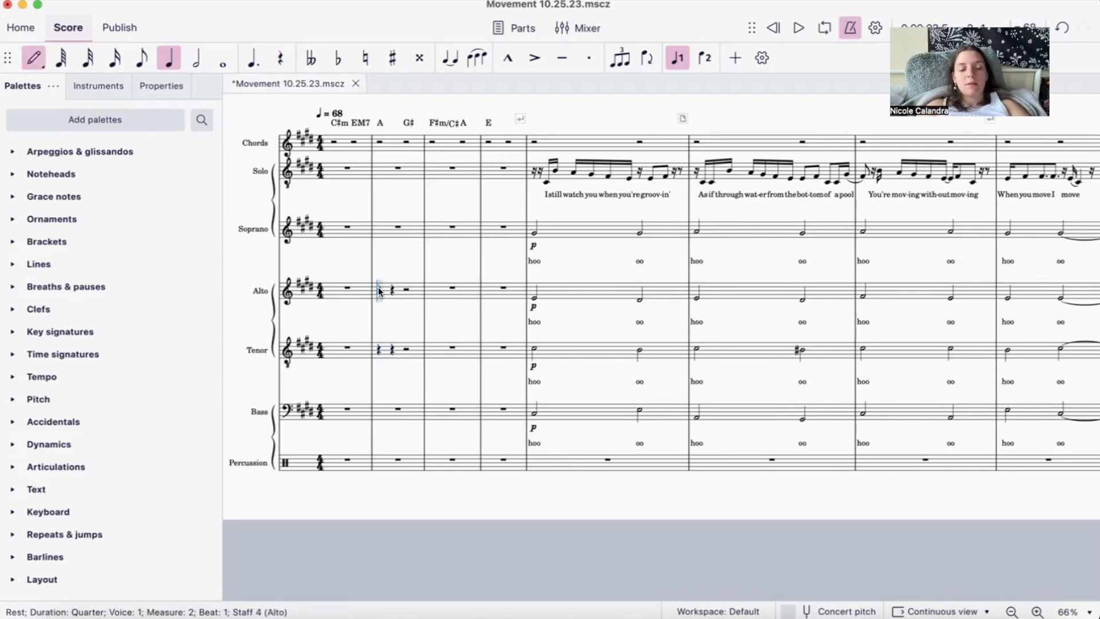
pyautogui.press('Escape')
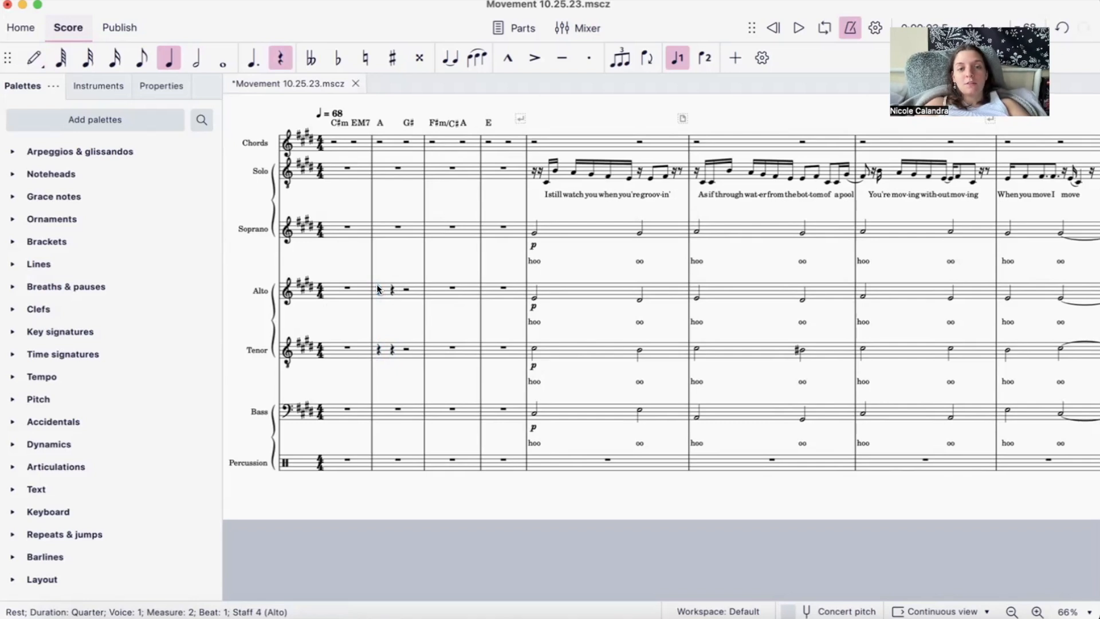
pyautogui.press('n')
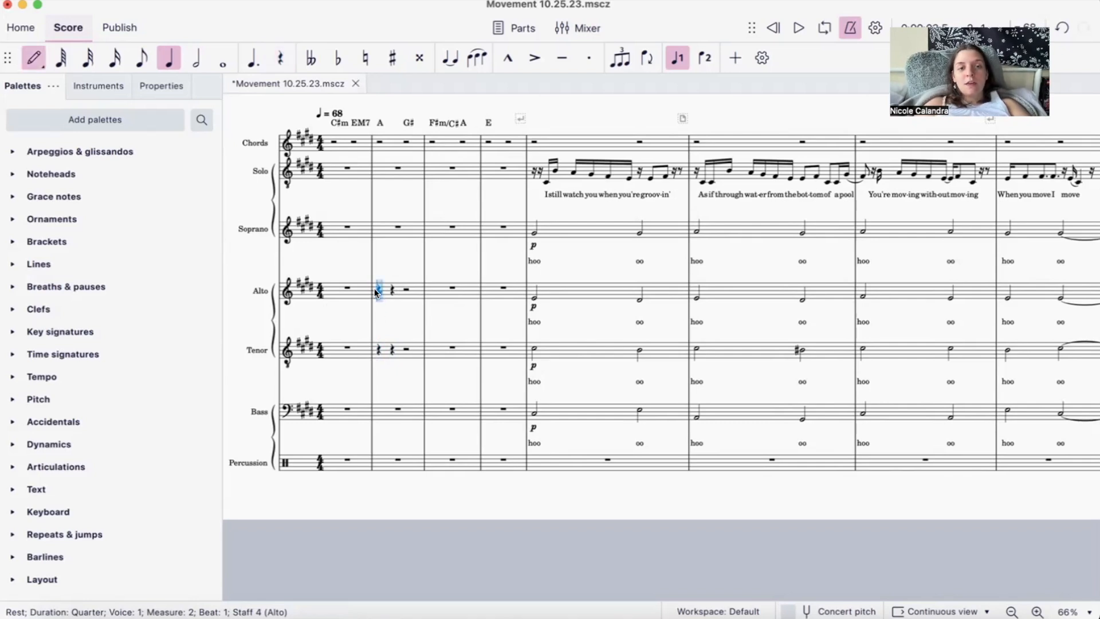
pyautogui.press('Escape')
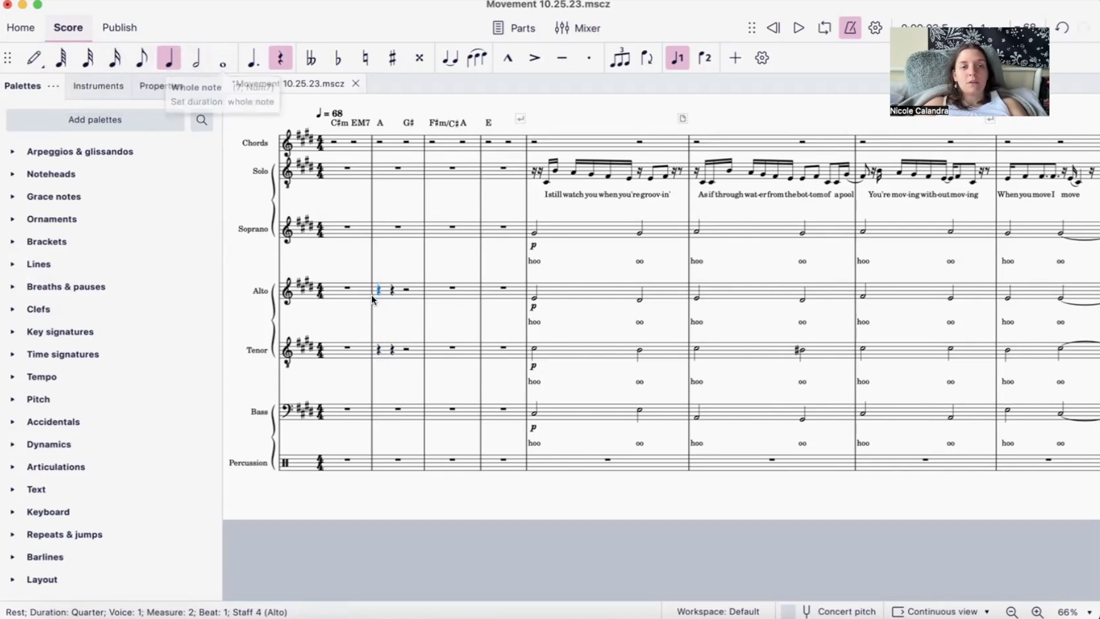
# - Switch the note-input duration between half, whole, eighth and quarter at the Alto's beat 1 rest in measure 2, and leave note input
pyautogui.press('n')
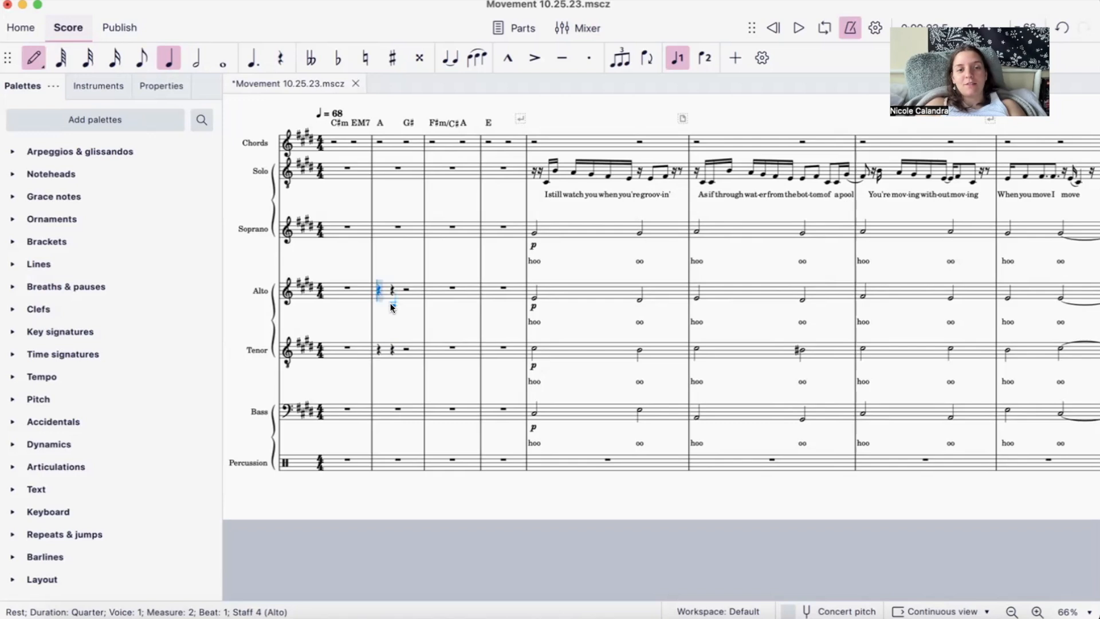
pyautogui.press('6')
pyautogui.press('7')
pyautogui.press('4')
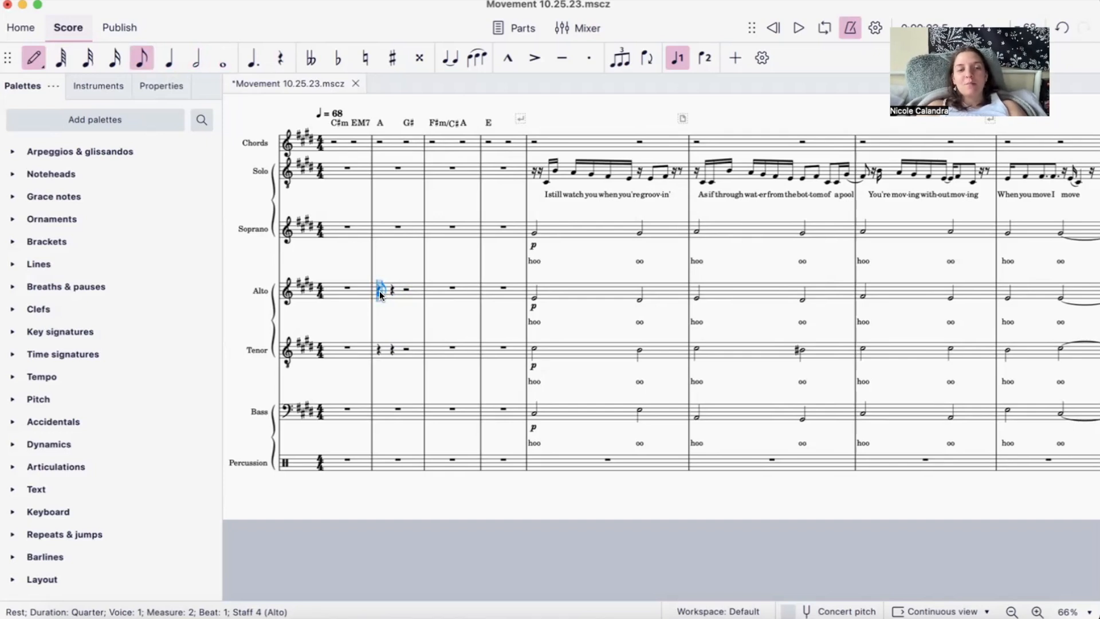
pyautogui.press('5')
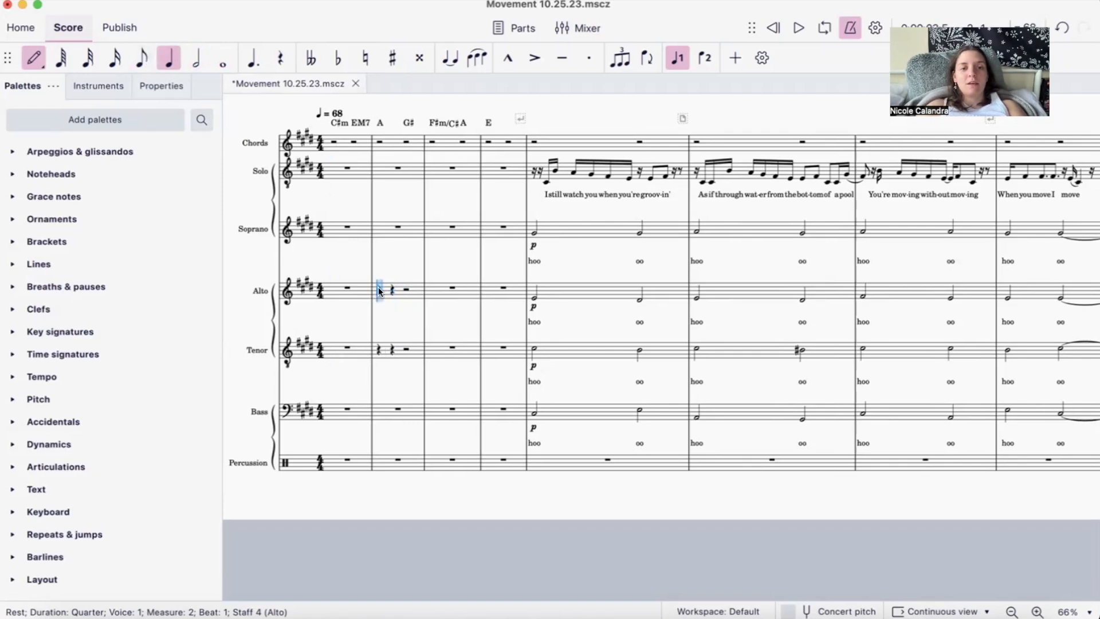
pyautogui.press('Escape')
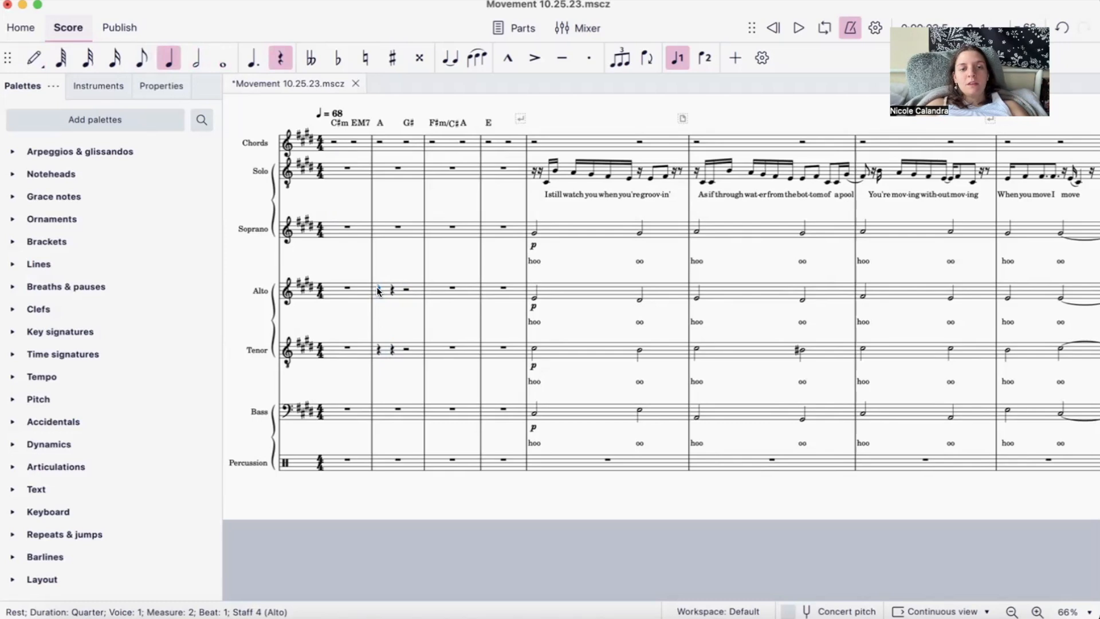
pyautogui.press('n')
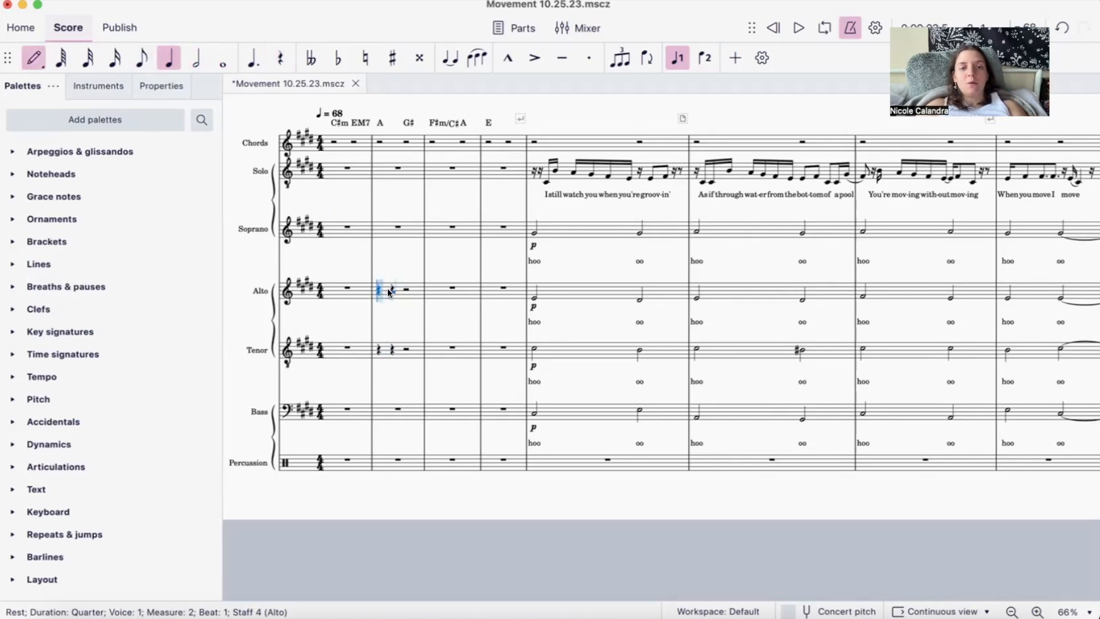
pyautogui.press('Escape')
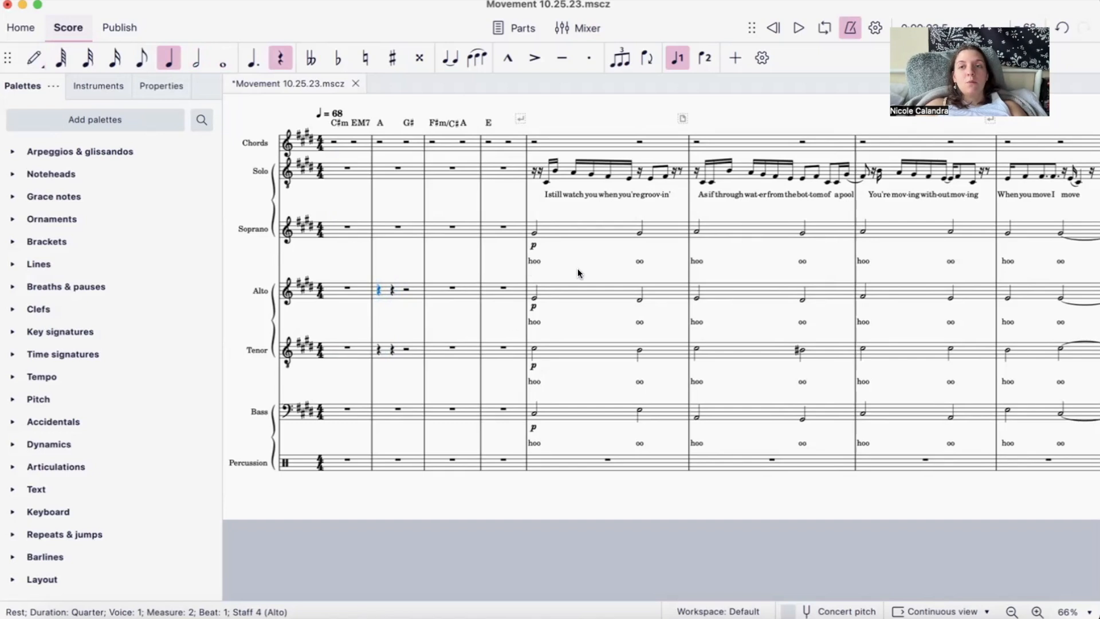
# - Try tying the Soprano's half note on beat 3 of measure 5 to the next measure, and undo the tie
pyautogui.click(639, 232)
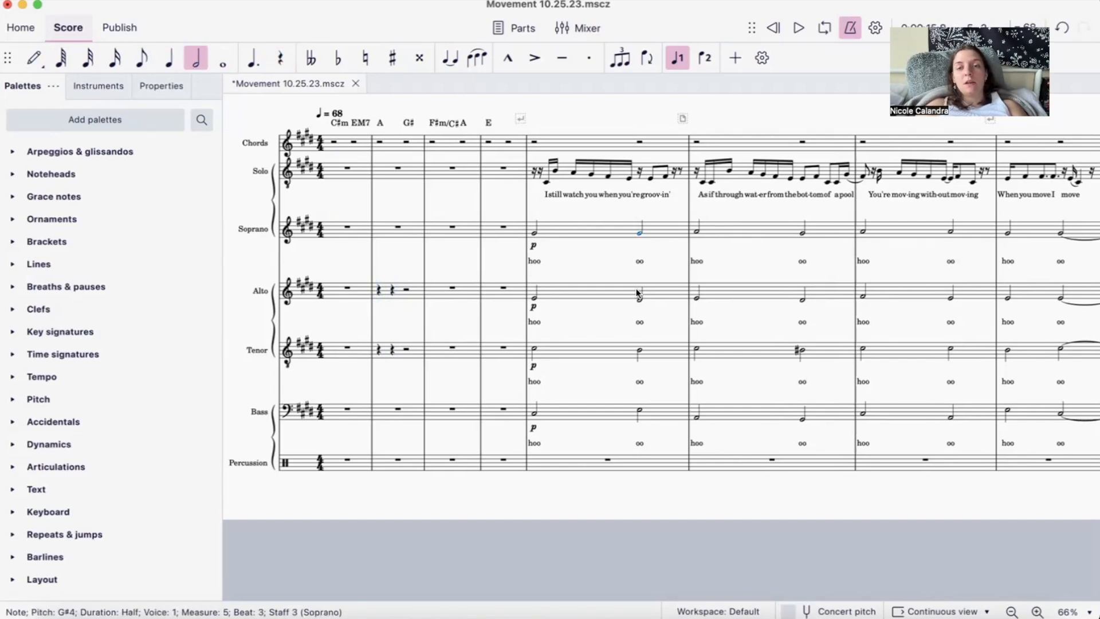
pyautogui.press('4')
pyautogui.press('7')
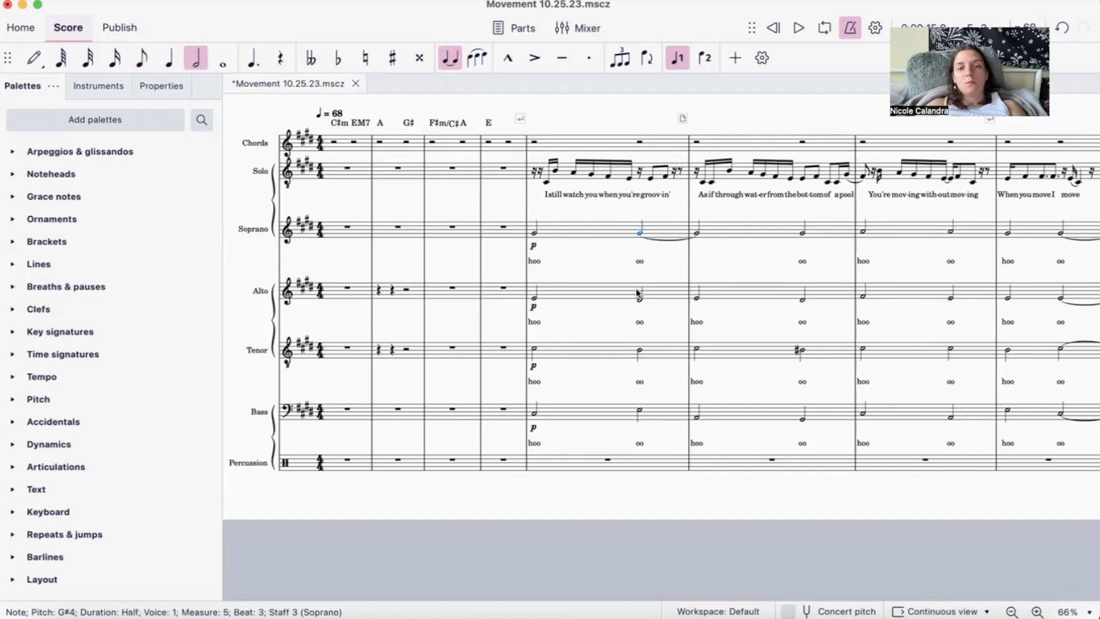
pyautogui.press('super+z')
pyautogui.press('super+z')
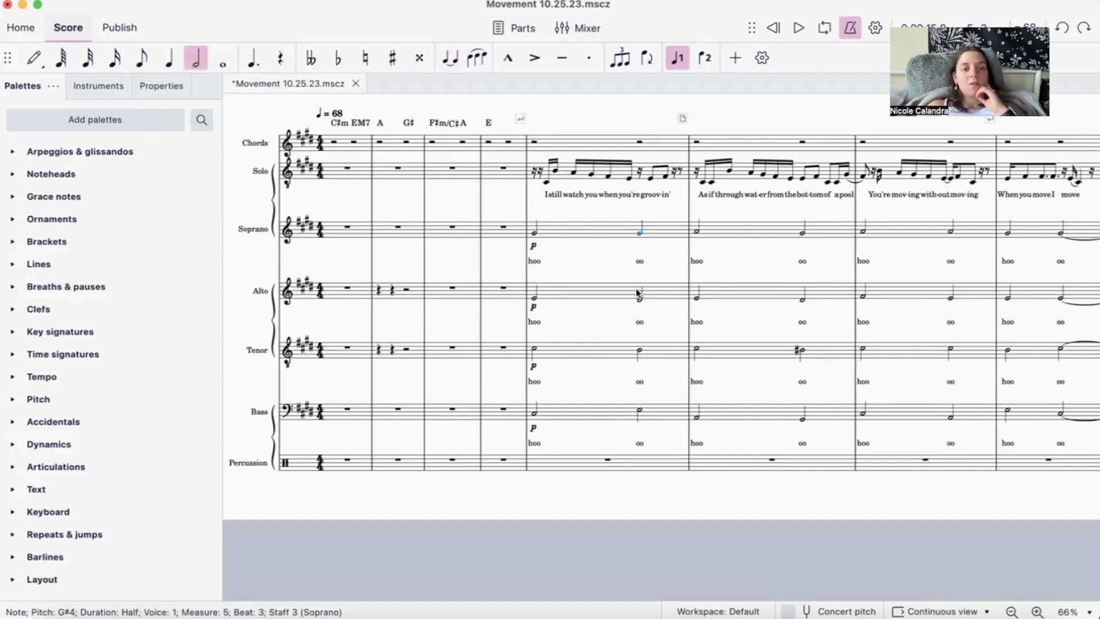
# - Try adding a slur from the Soprano's half note on beat 1 of measure 5, undoing it each time
pyautogui.moveTo(243, 276); pyautogui.dragTo(280, 301)
pyautogui.click(571, 256)
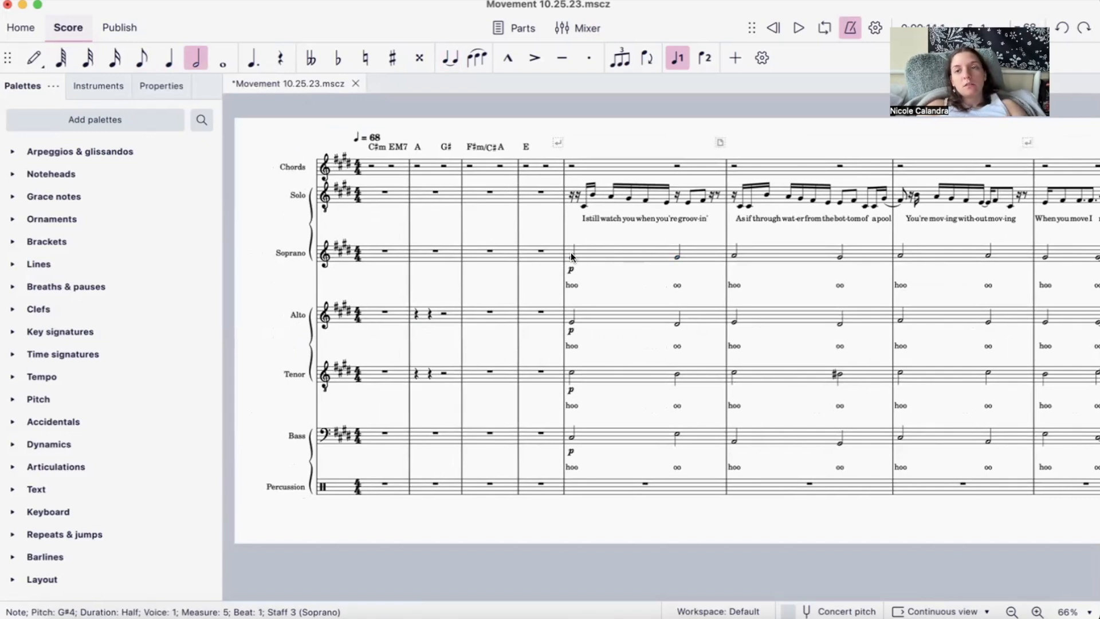
pyautogui.press('s')
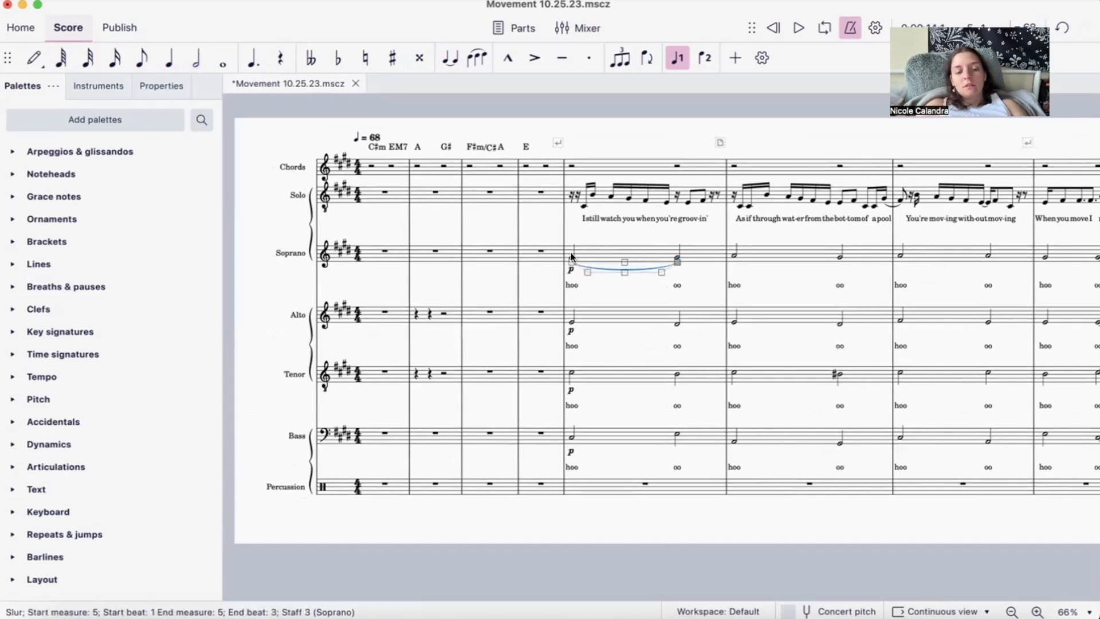
pyautogui.hotkey('ctrl', 'z')
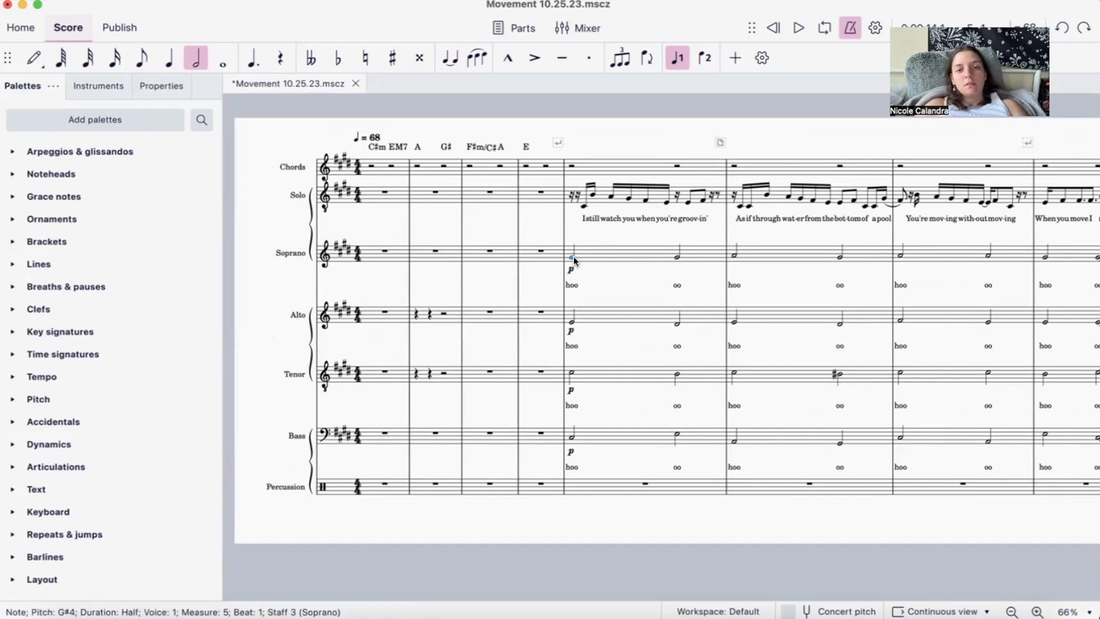
pyautogui.press('s')
pyautogui.hotkey('ctrl', 'z')
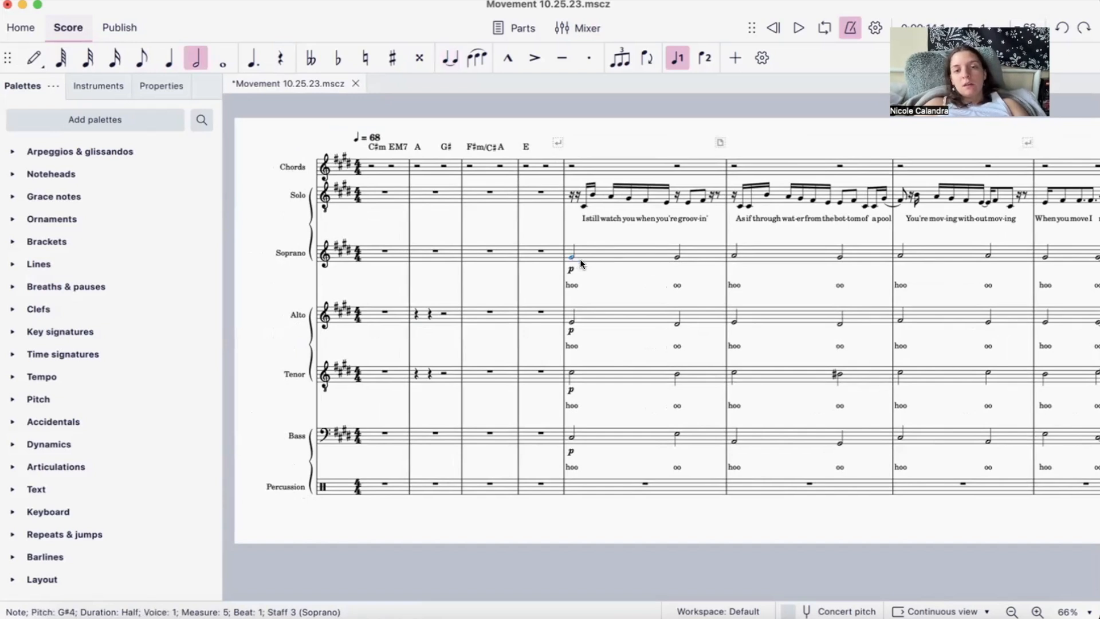
# - Try dotting the Soprano's half note on beat 1 of measure 5, and undo the change
pyautogui.press('.')
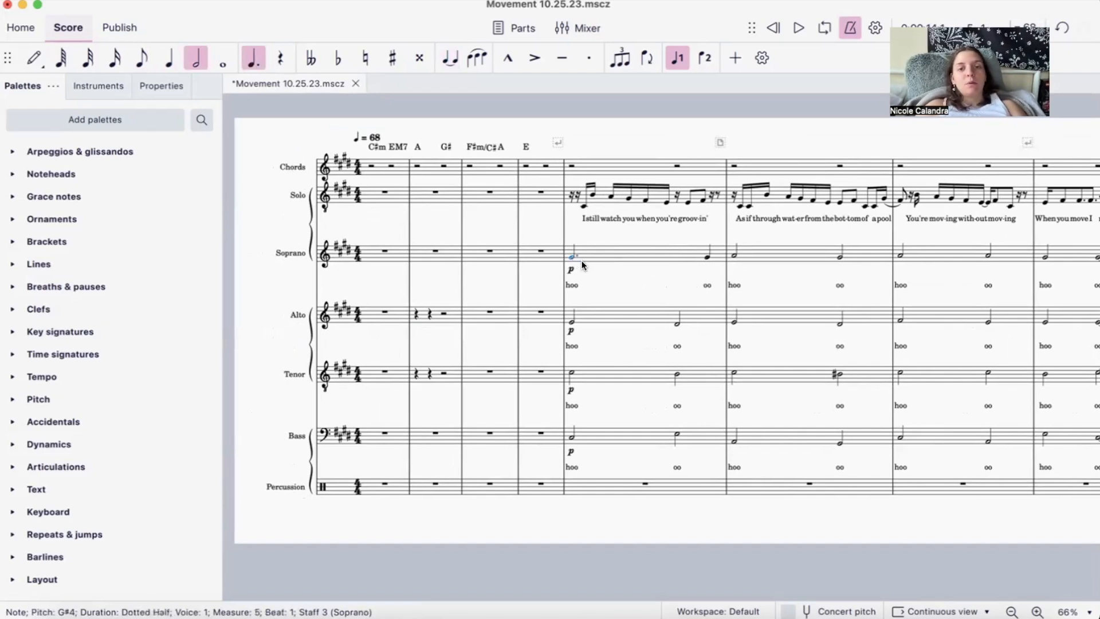
pyautogui.hotkey('ctrl', 'z')
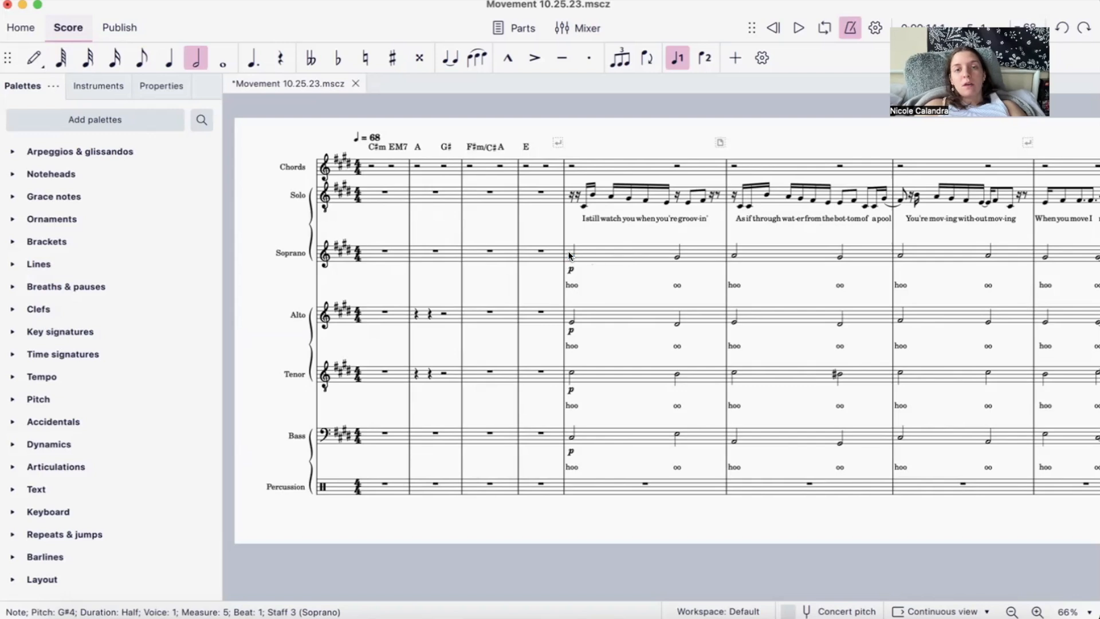
pyautogui.moveTo(571, 252)
pyautogui.mouseDown()
pyautogui.moveTo(571, 235)
pyautogui.moveTo(571, 267)
pyautogui.moveTo(570, 256)
pyautogui.mouseUp()
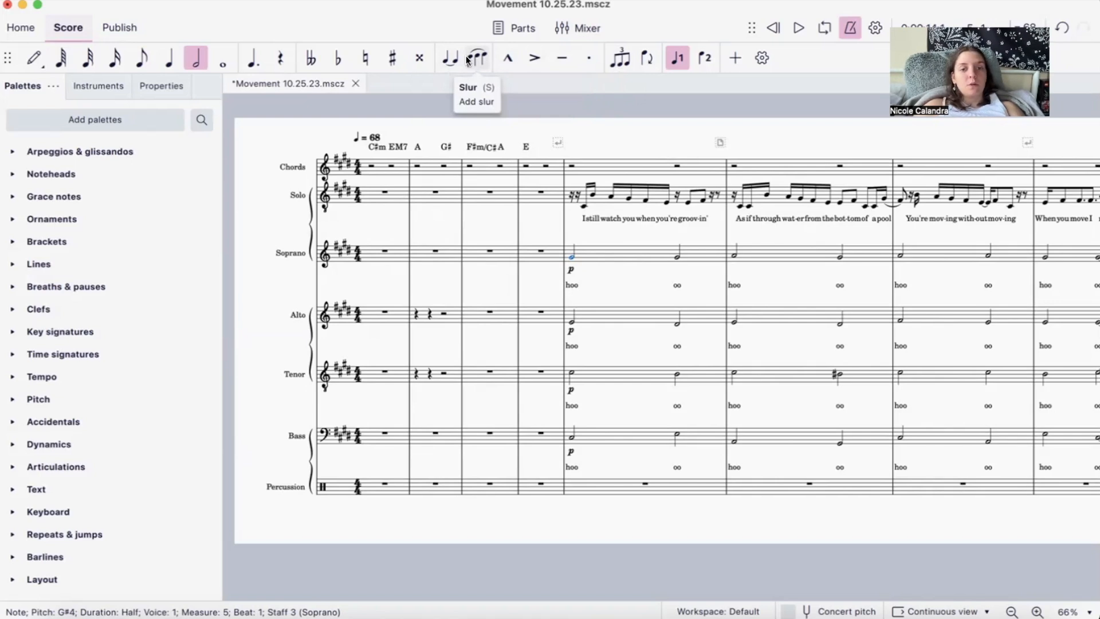
# - Try starting staff text on the Soprano's beat 3 note in measure 5, and clear the entry
pyautogui.hscroll(2, 464, 275)
pyautogui.click(619, 251)
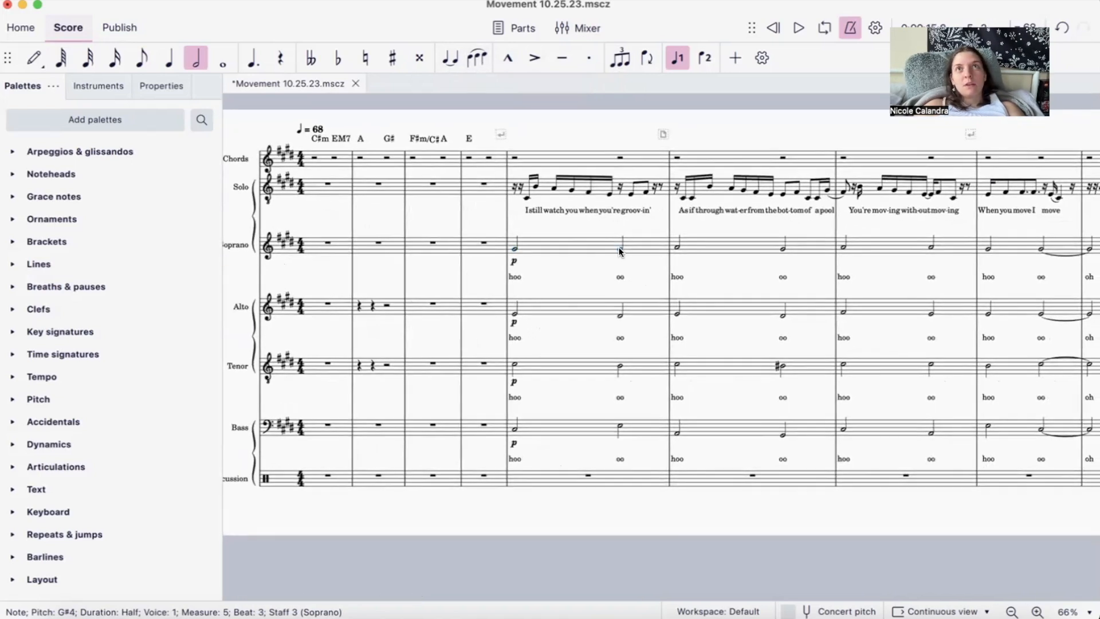
pyautogui.press('super+t')
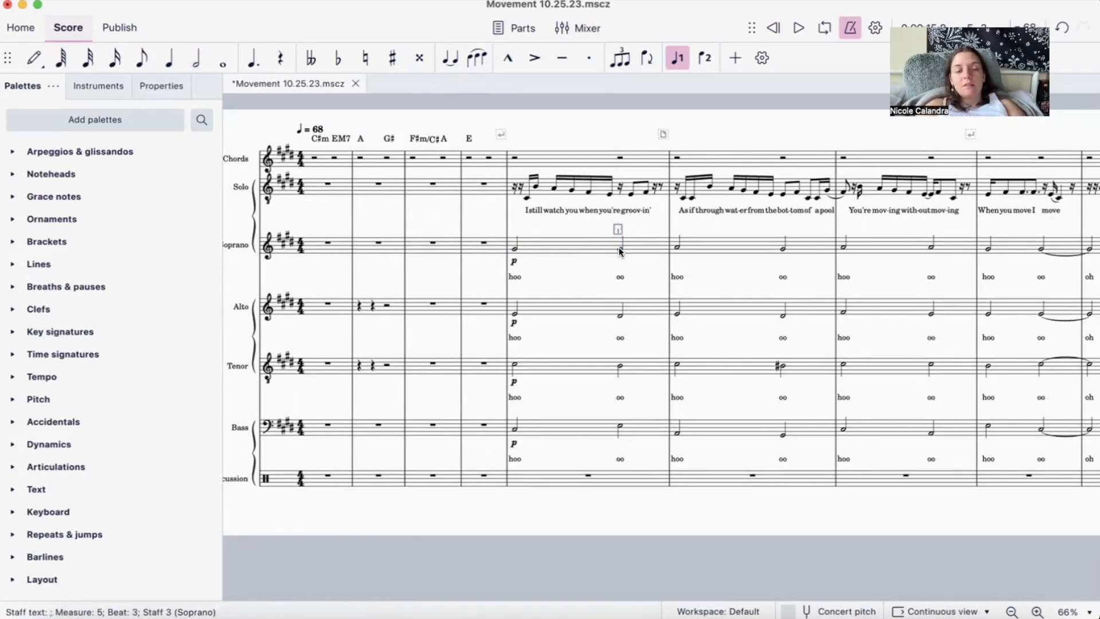
pyautogui.write('e')
pyautogui.press('BackSpace')
pyautogui.click(655, 250)
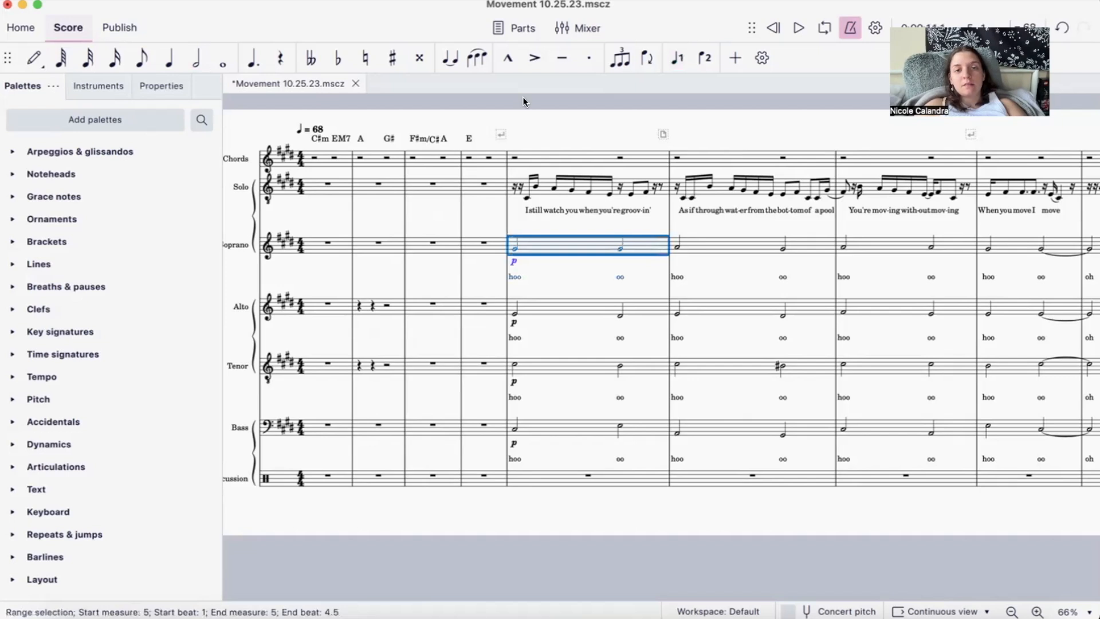
# - Expand the Text palette and try starting a lyrics entry under the Soprano's beat 3 note in measure 5
pyautogui.click(678, 187)
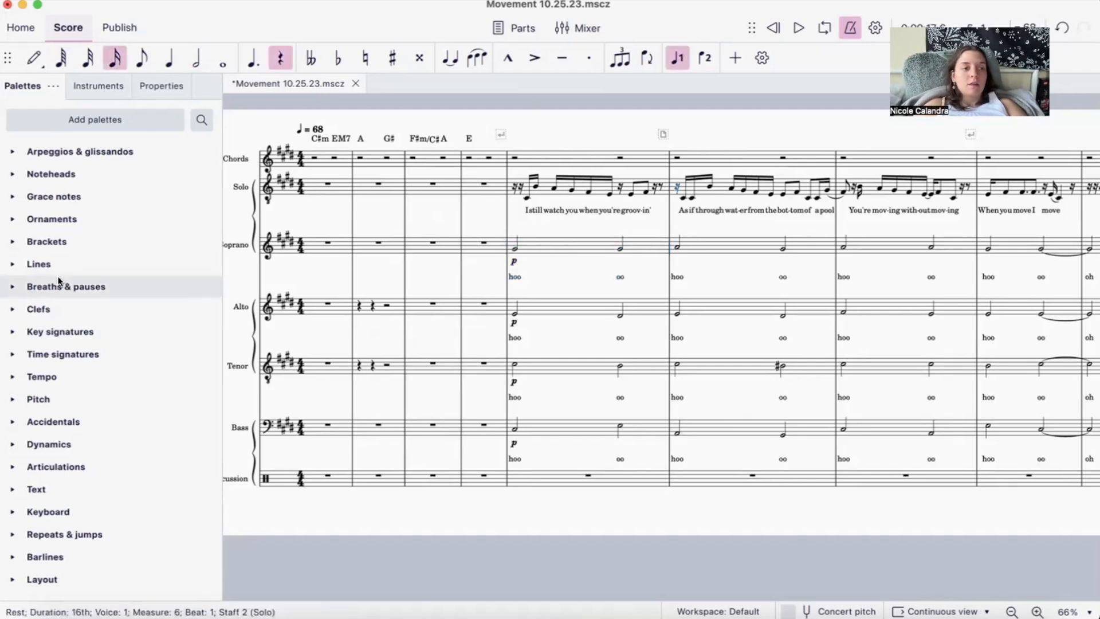
pyautogui.click(14, 489)
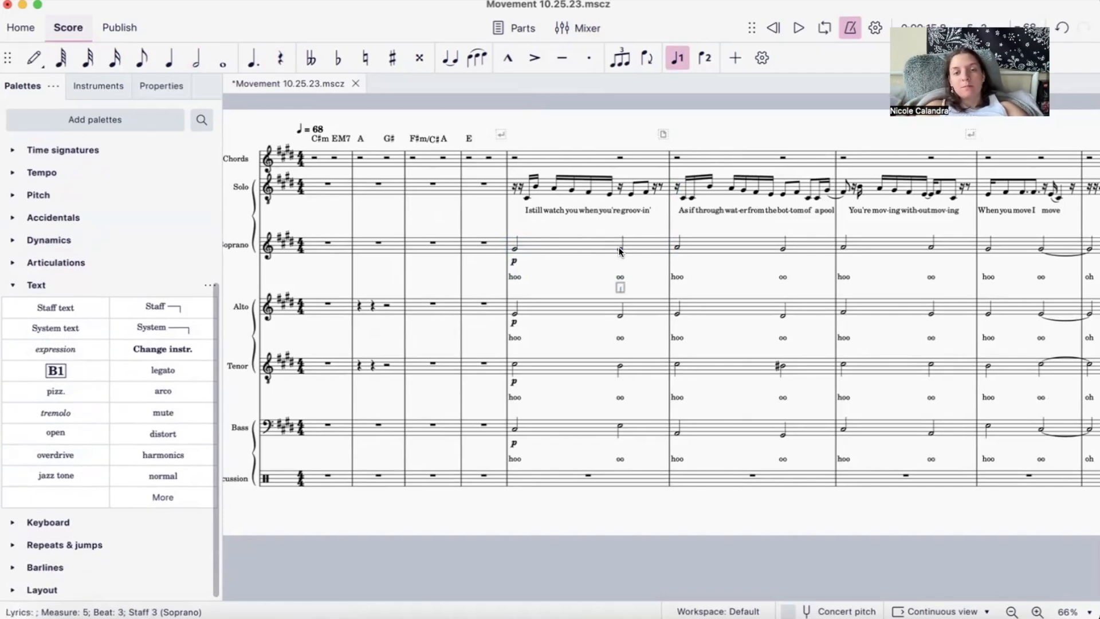
pyautogui.click(711, 255)
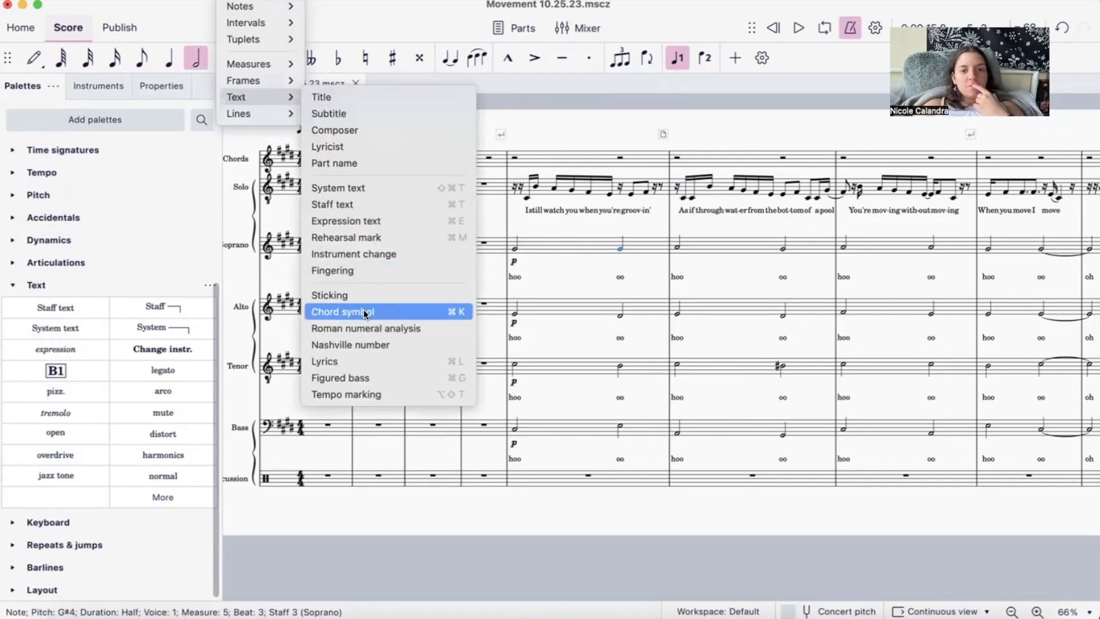
# - Add the chord symbol A above the Soprano's half note on beat 3 of measure 5
pyautogui.click(364, 314)
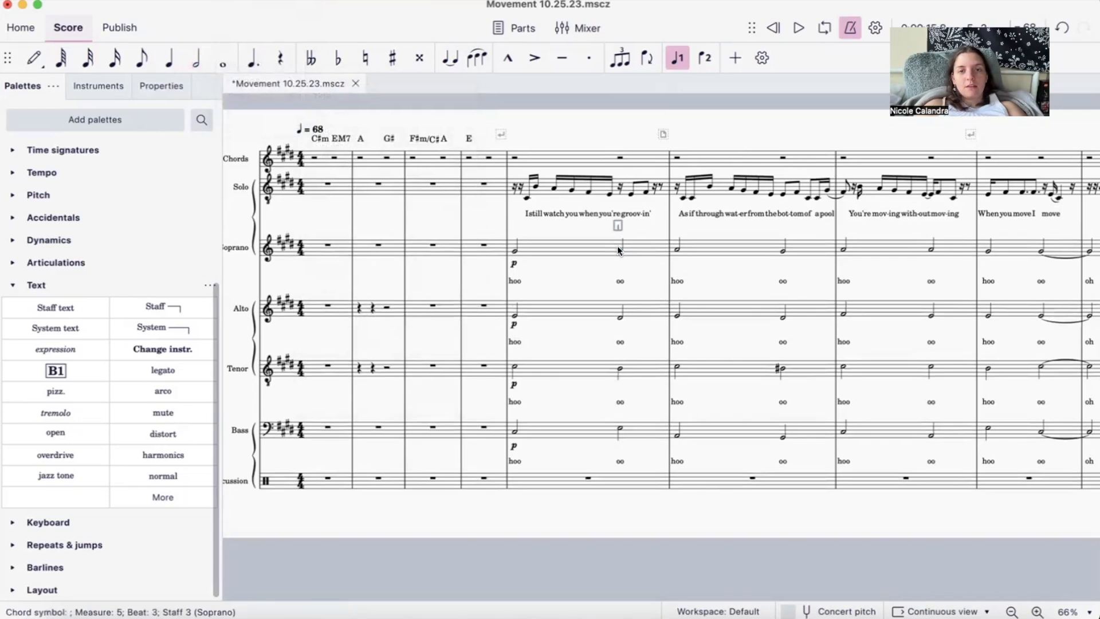
pyautogui.write('A')
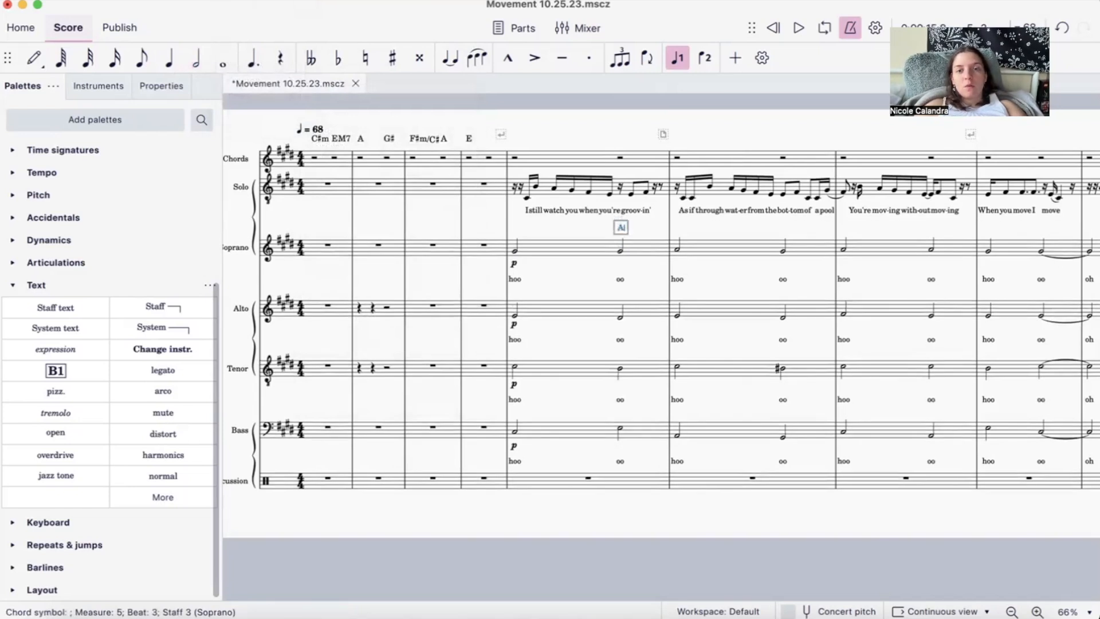
pyautogui.press('Escape')
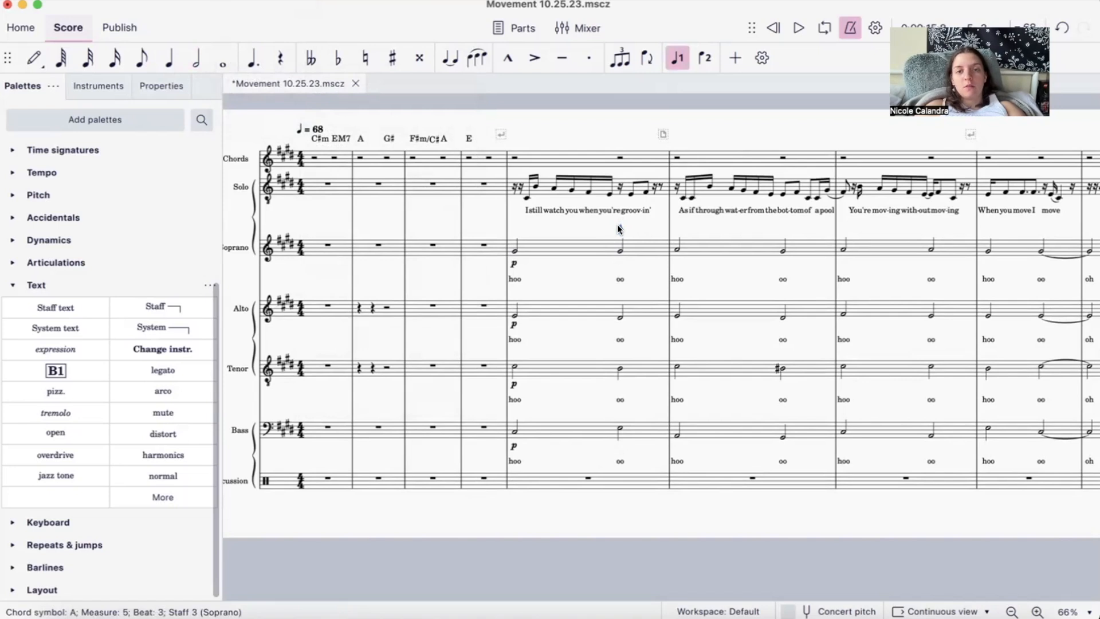
# - Examine the Realize chord symbols options and chord details for the A chord symbol, and close the dialog without applying them
pyautogui.rightClick(619, 229)
pyautogui.click(653, 439)
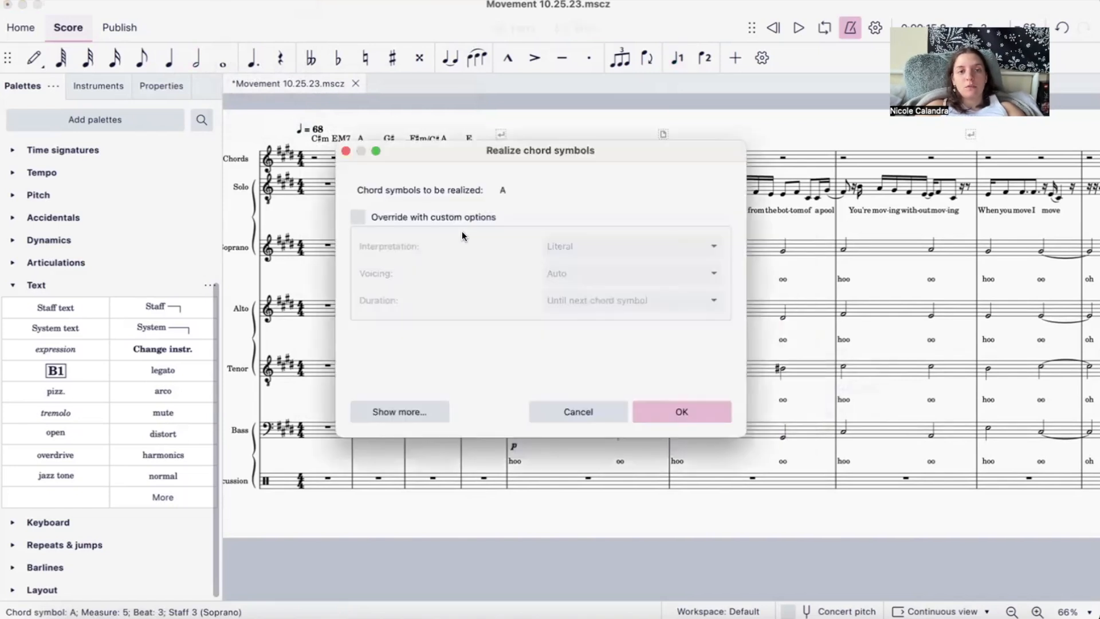
pyautogui.click(418, 413)
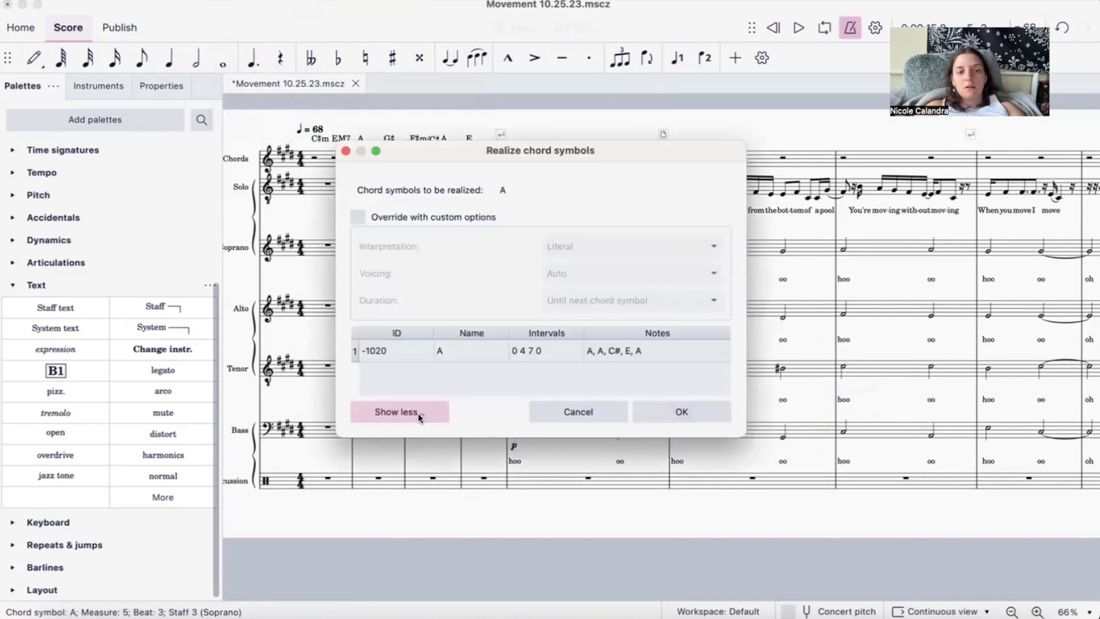
pyautogui.click(418, 413)
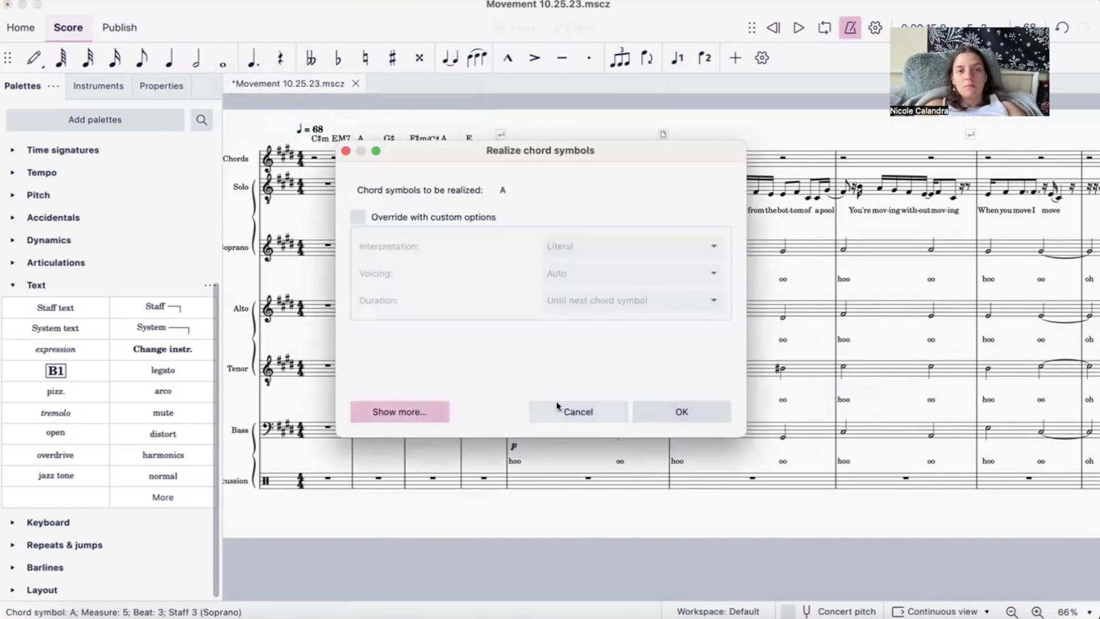
pyautogui.click(346, 151)
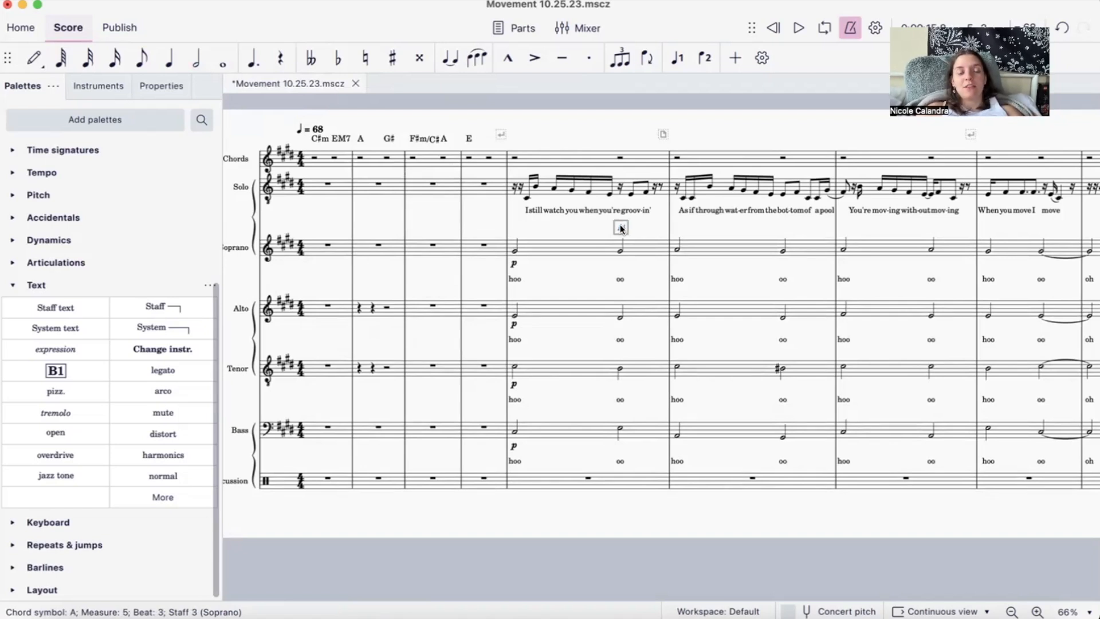
# - Play the score from the Soprano's beat 3 note in measure 5, and remove the A chord symbol above it
pyautogui.click(630, 217)
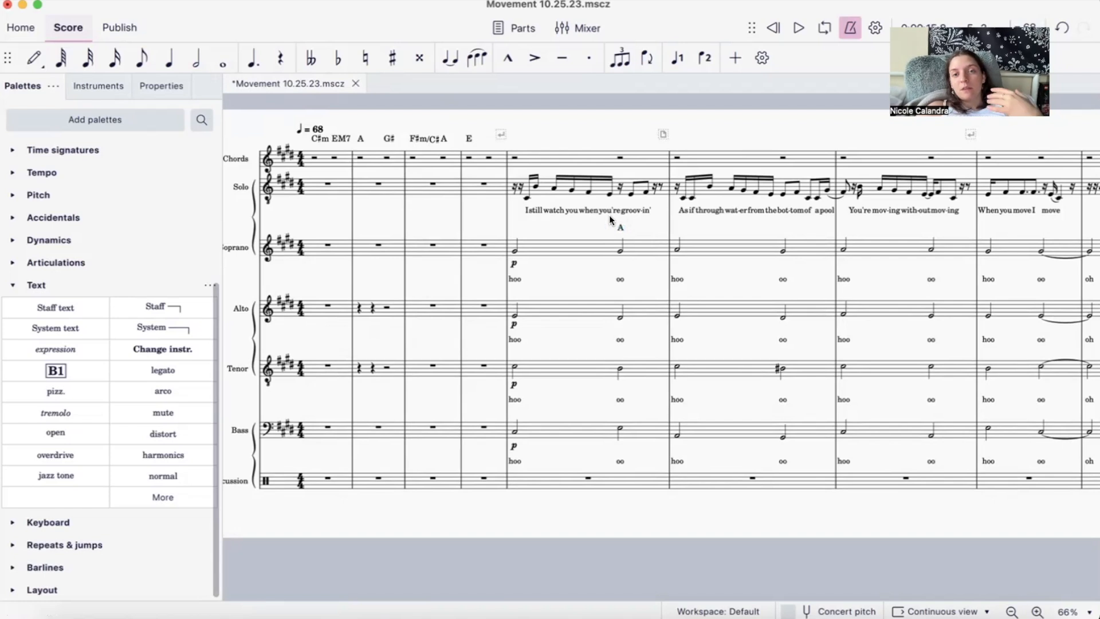
pyautogui.click(620, 248)
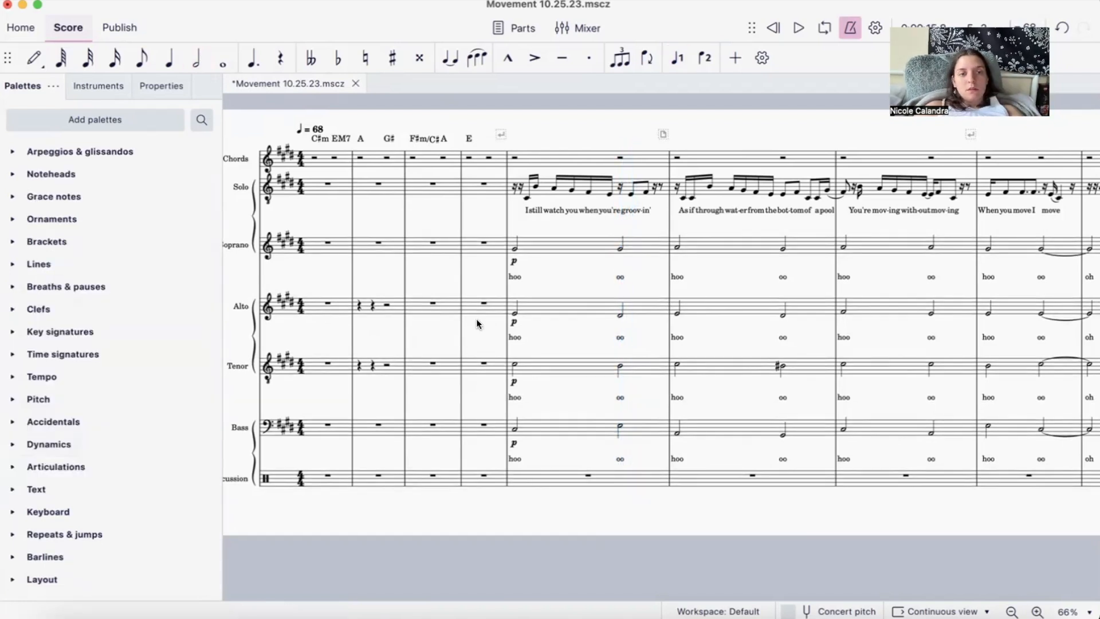
pyautogui.hscroll(-1, 476, 318)
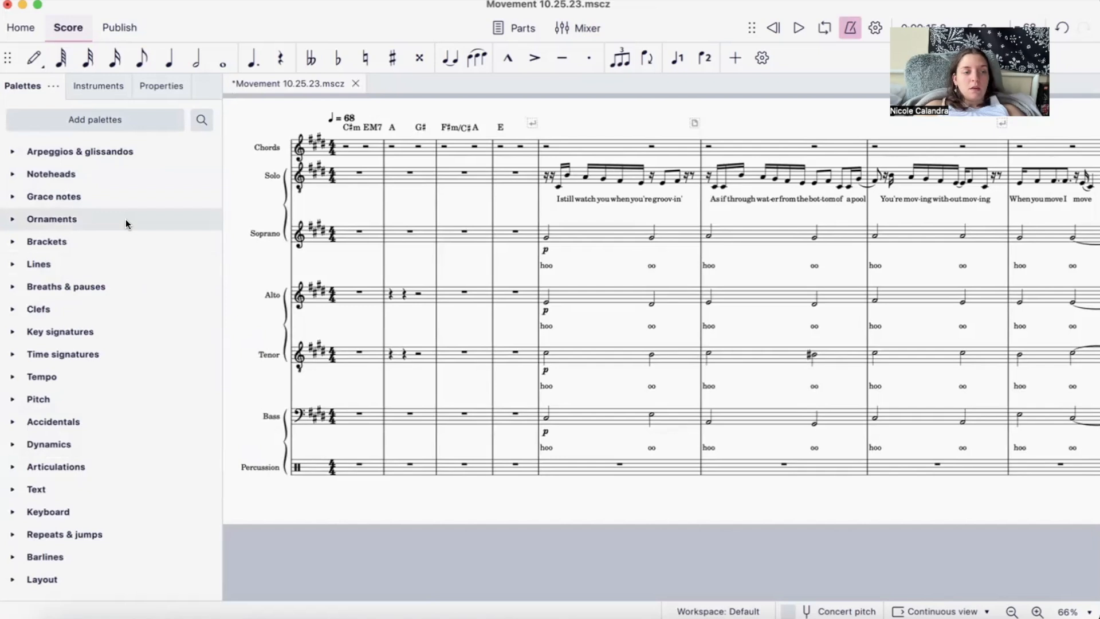
# - Add the Fingerings palette to the palette list
pyautogui.click(102, 120)
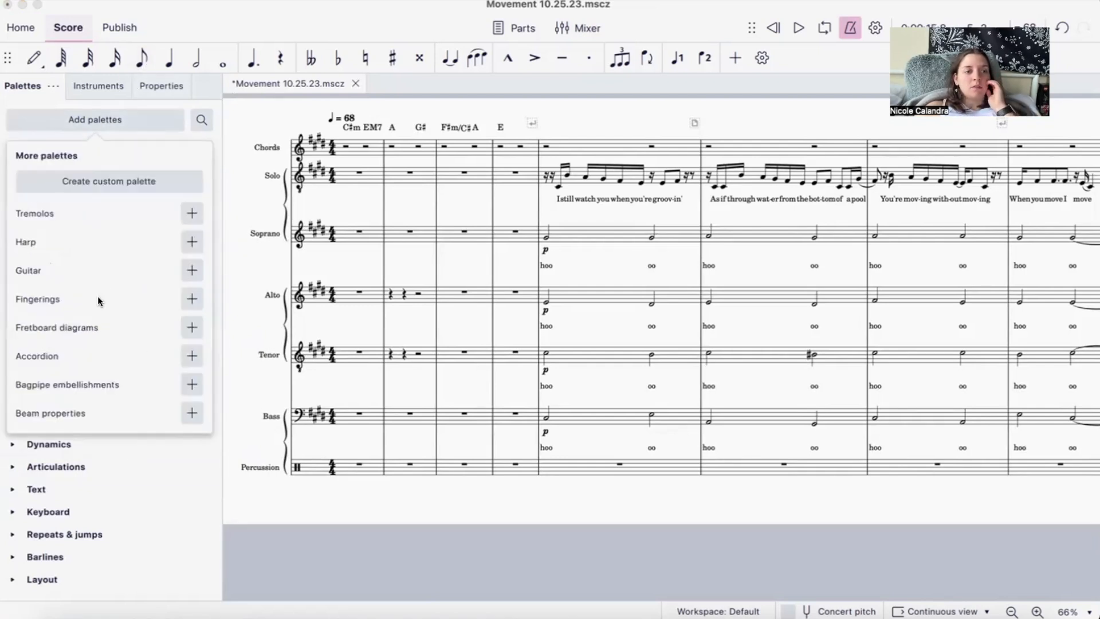
pyautogui.click(192, 299)
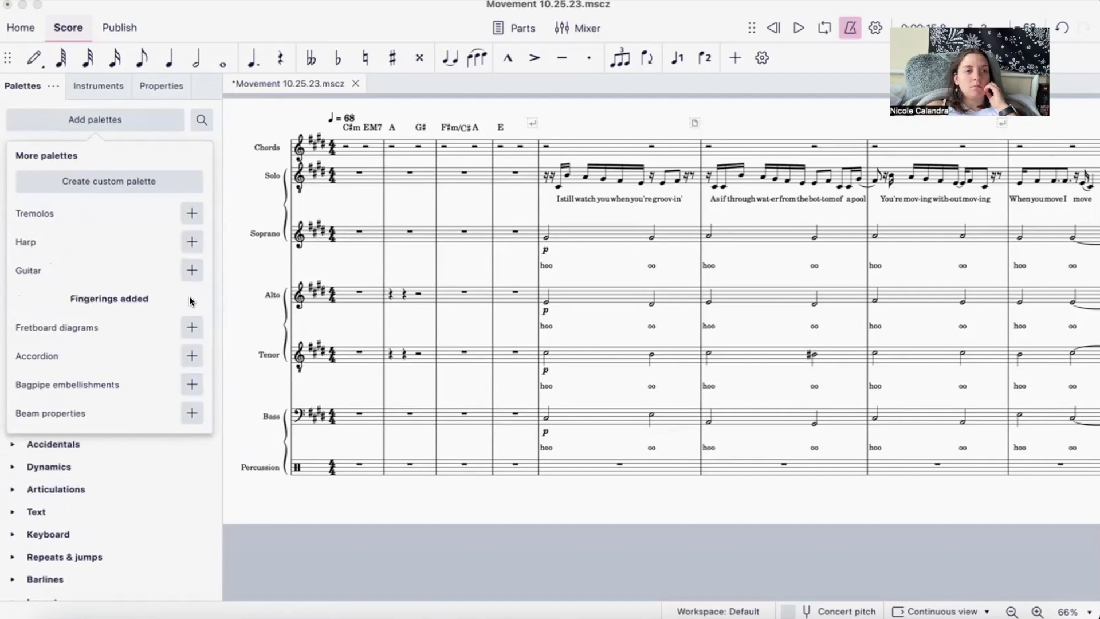
pyautogui.click(134, 120)
pyautogui.scroll(-1, 79, 413)
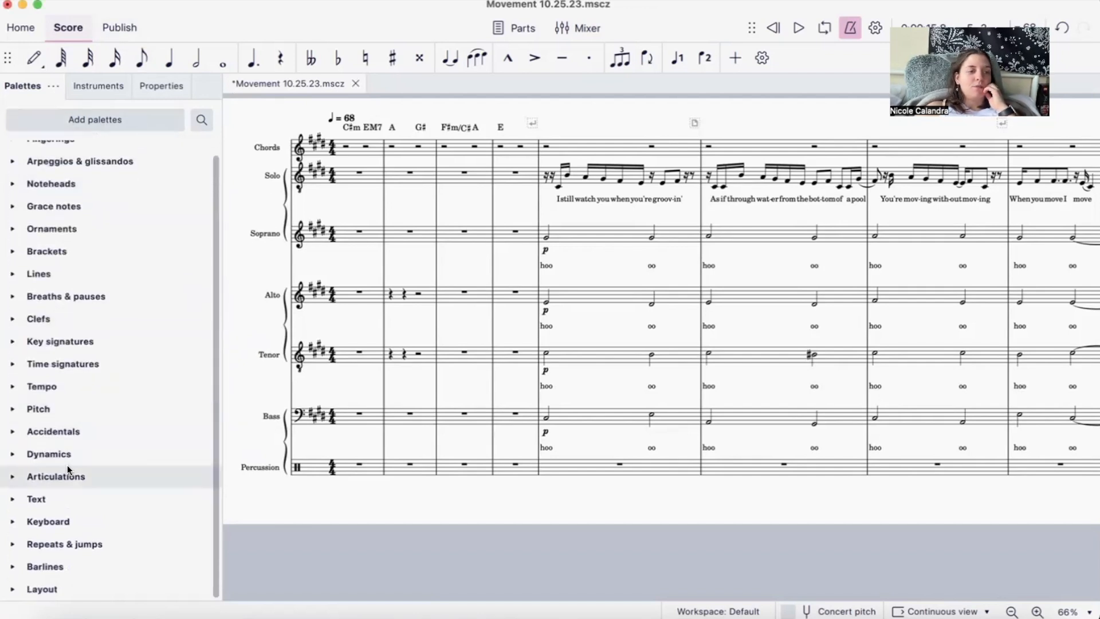
# - Expand the Fingerings palette and hide it from the palette list
pyautogui.scroll(1, 67, 465)
pyautogui.click(74, 148)
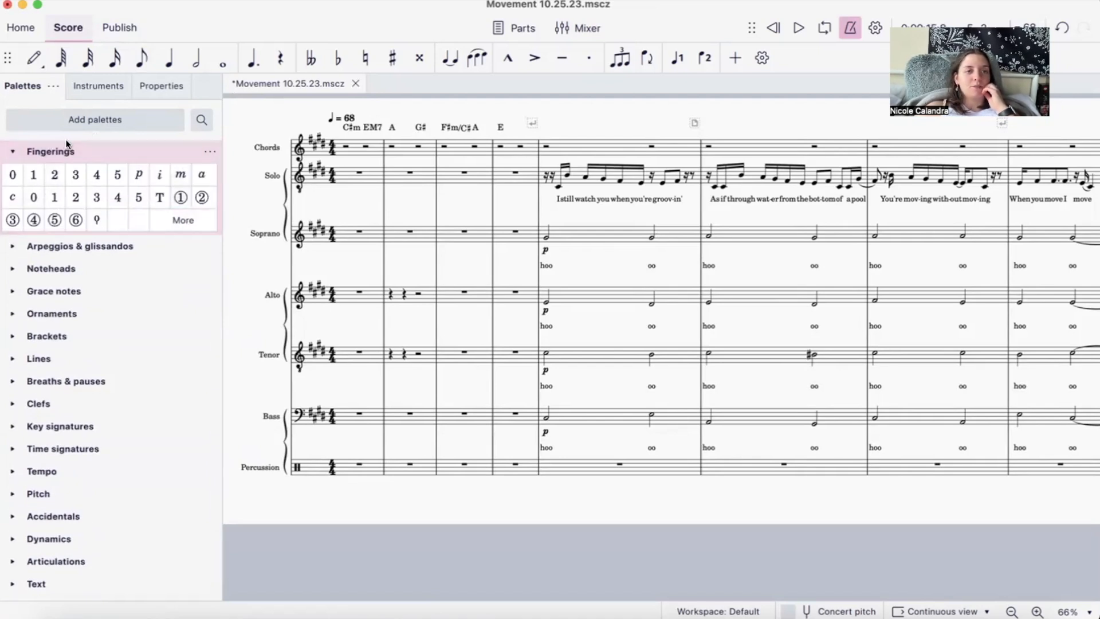
pyautogui.click(209, 151)
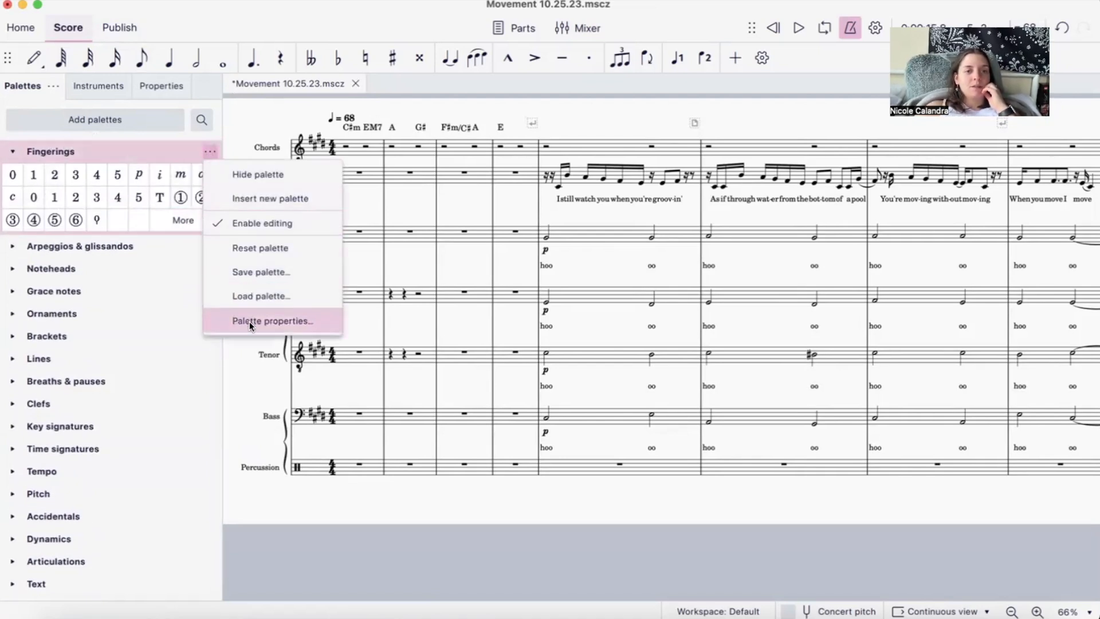
pyautogui.click(280, 175)
# - Examine the contents of the Lines palette, collapse it, and select the key signatures at the start of the score
pyautogui.click(12, 264)
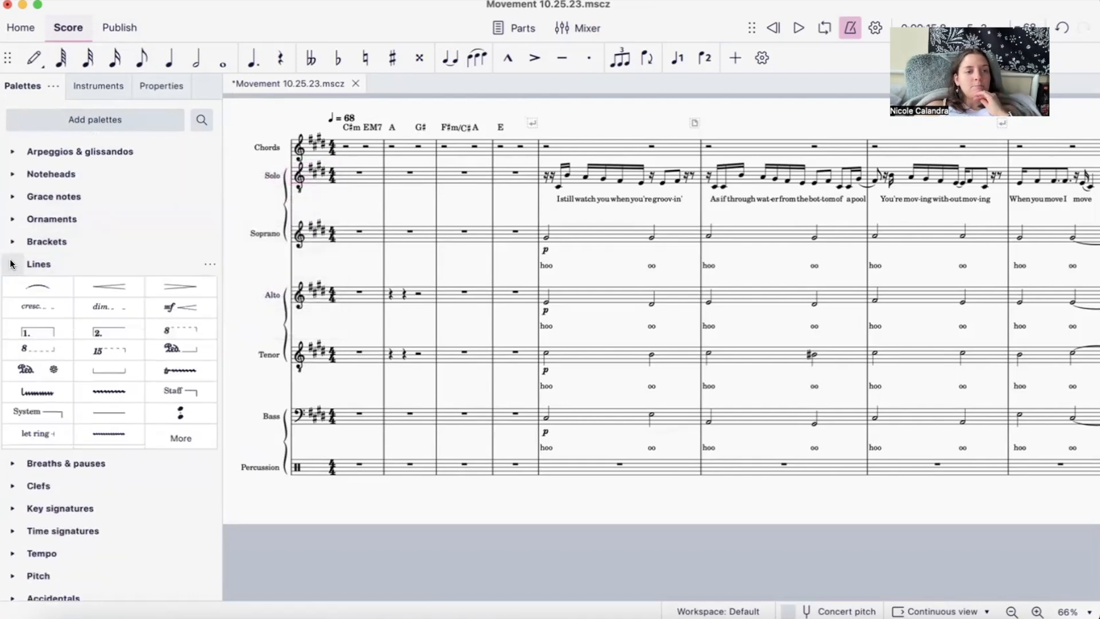
pyautogui.click(12, 263)
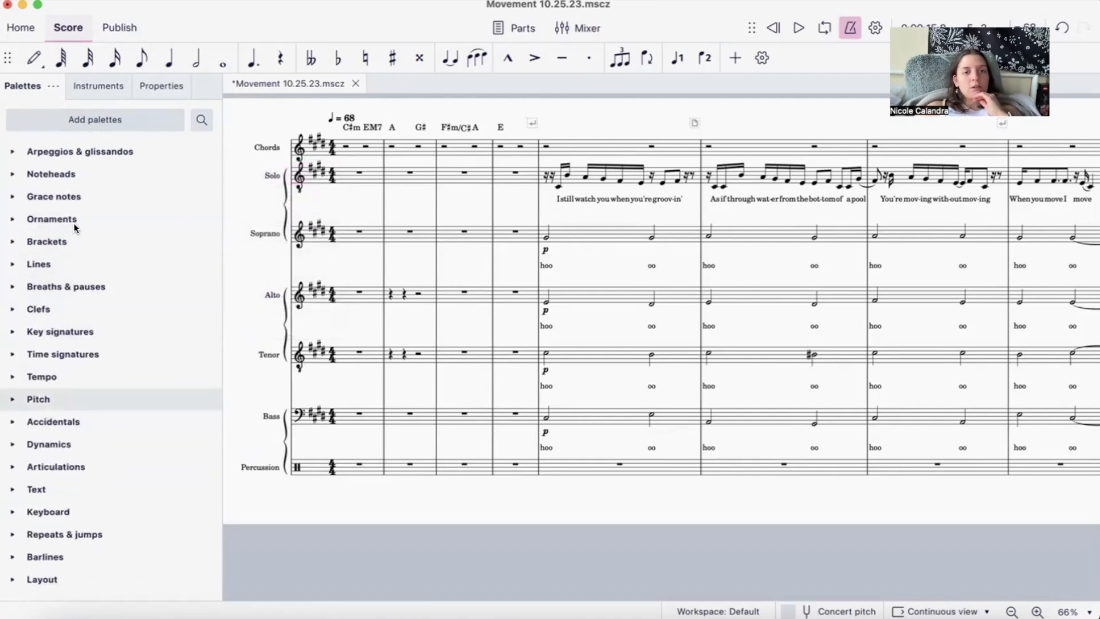
pyautogui.click(320, 143)
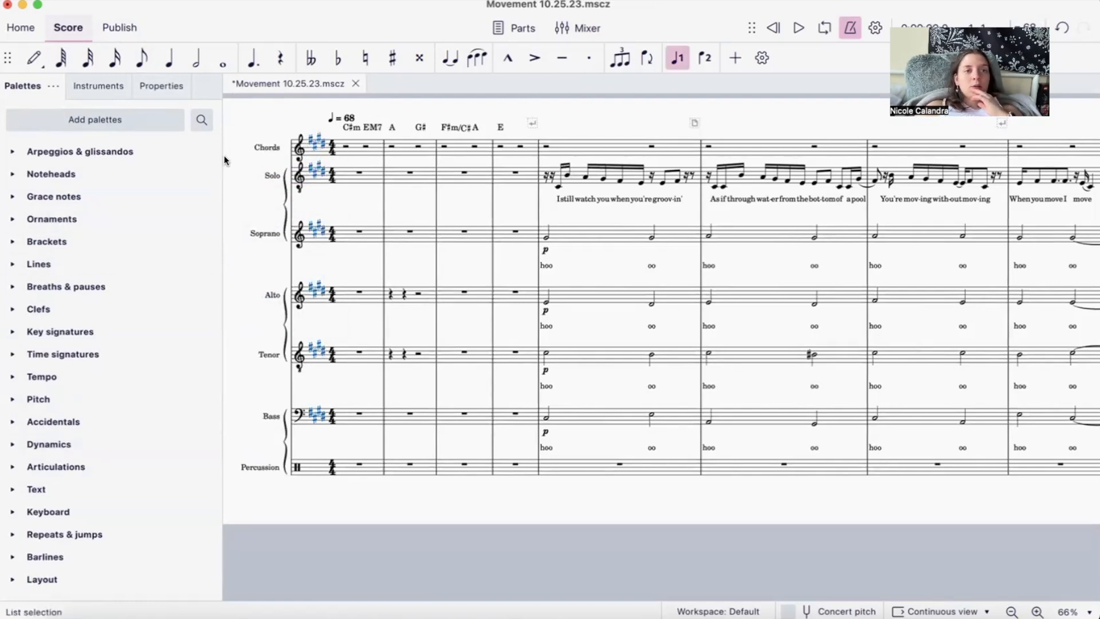
# - Examine the Solo instrument's settings and the Keyboards choices for replacing it, and cancel without replacing the instrument
pyautogui.click(116, 86)
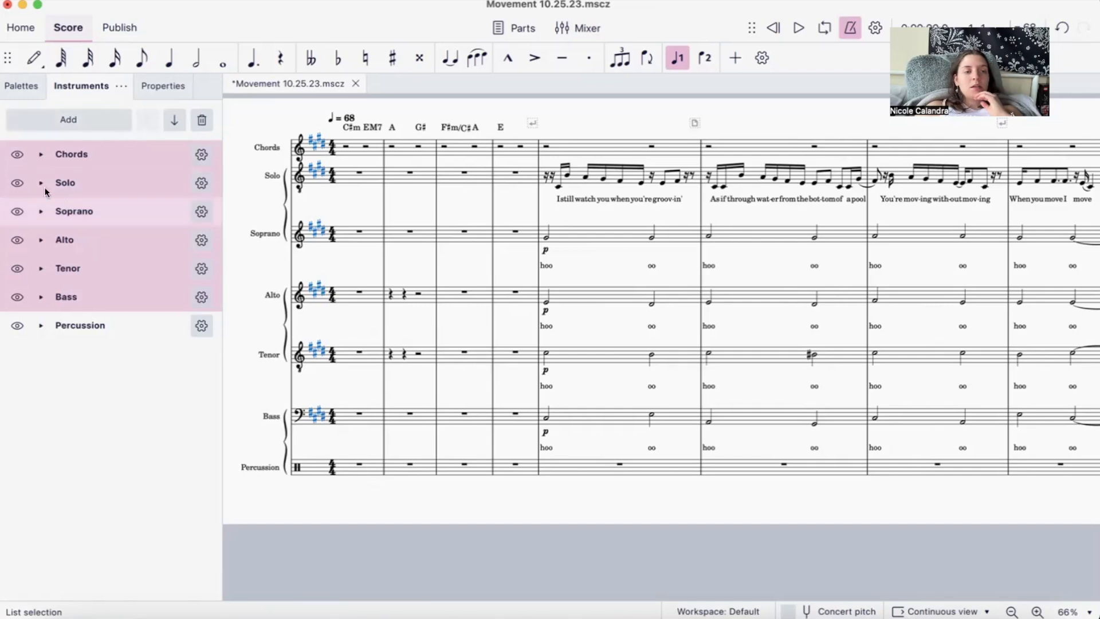
pyautogui.click(201, 183)
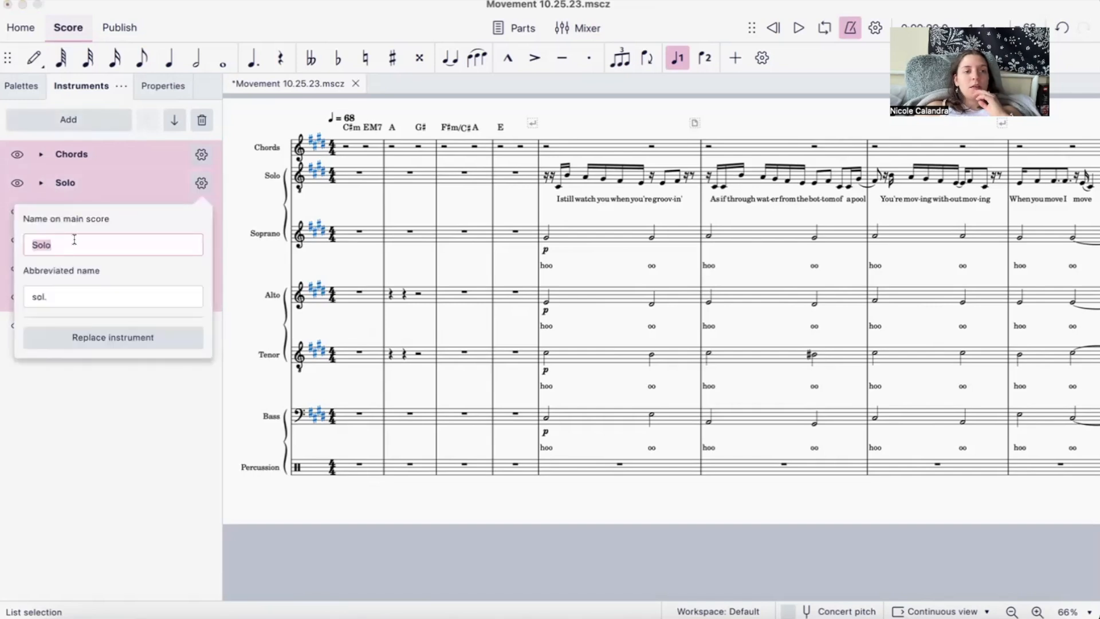
pyautogui.click(101, 339)
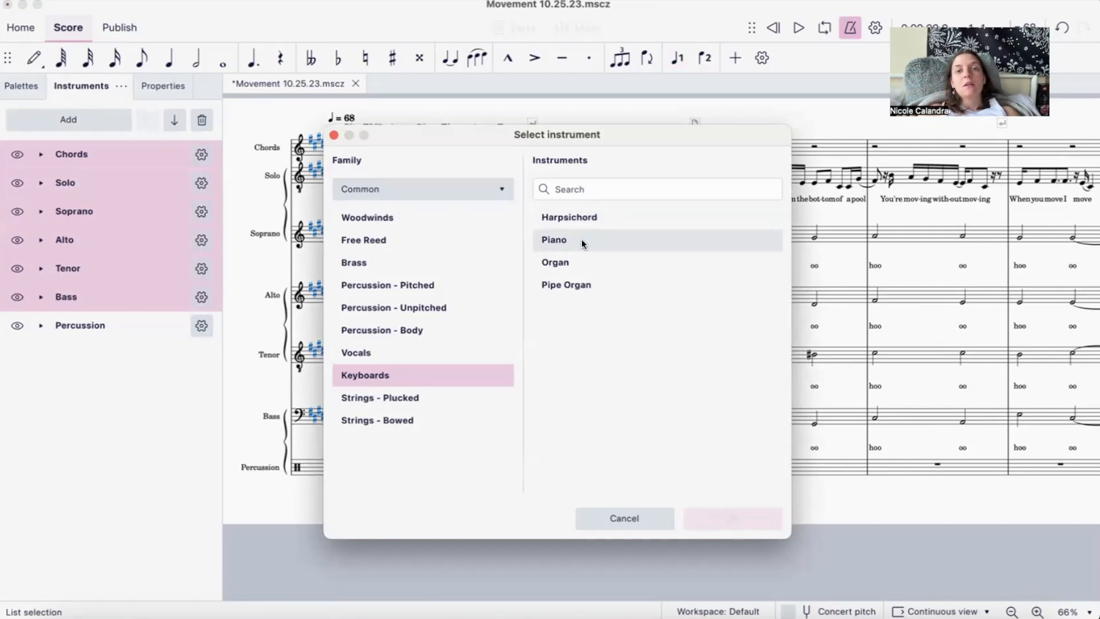
pyautogui.click(637, 516)
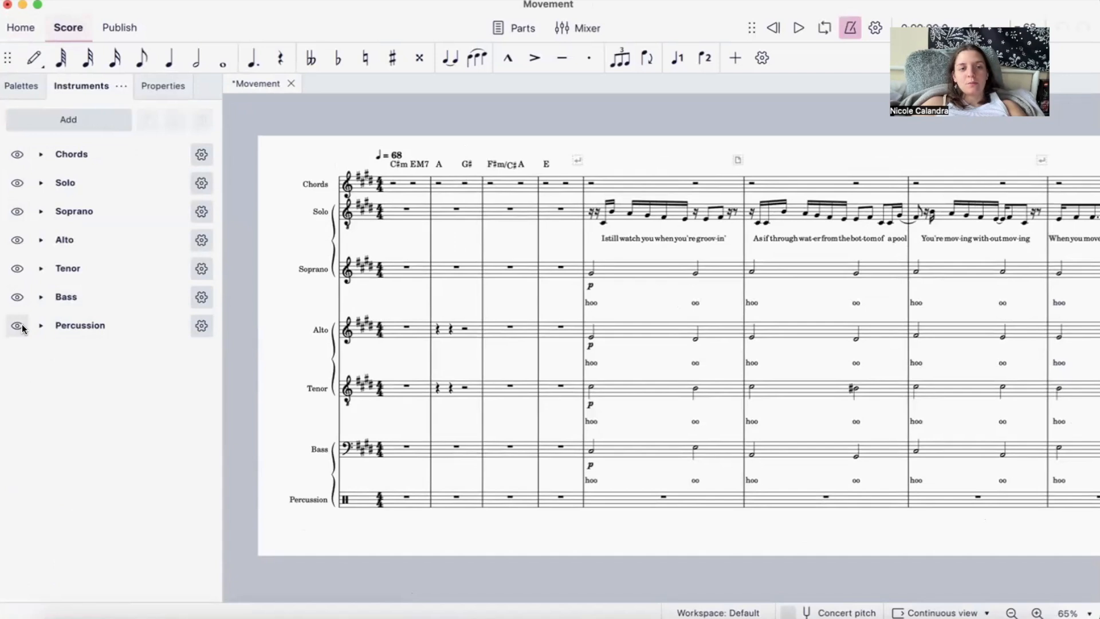
# - Examine the score's export options, including all parts combined in one file and the available formats, and close the dialog without exporting
pyautogui.click(140, 1)
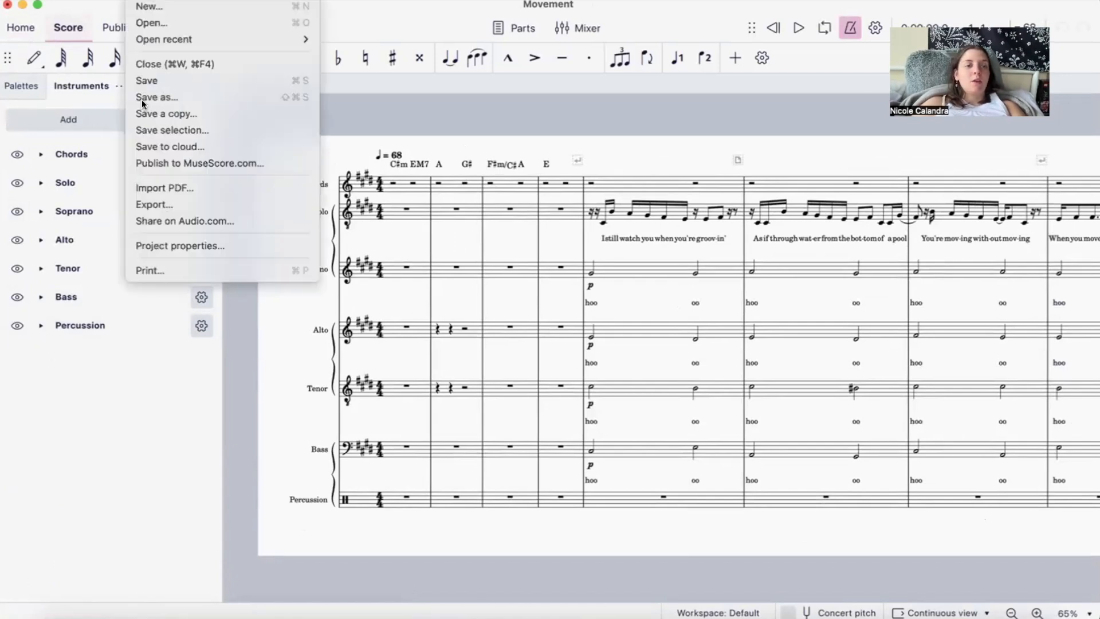
pyautogui.click(189, 199)
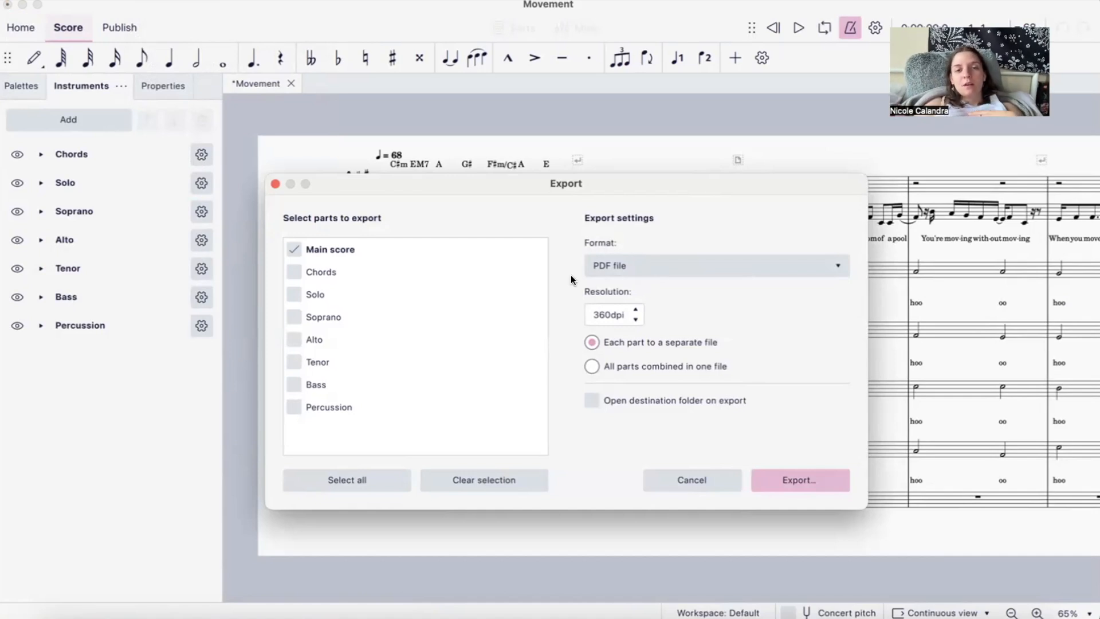
pyautogui.click(626, 367)
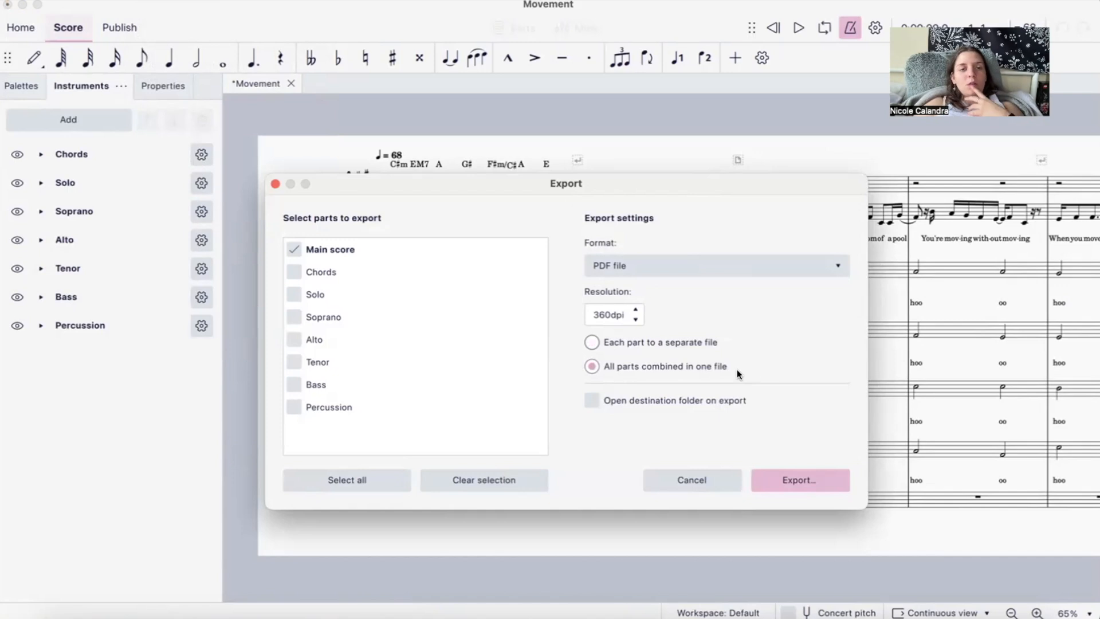
pyautogui.click(632, 262)
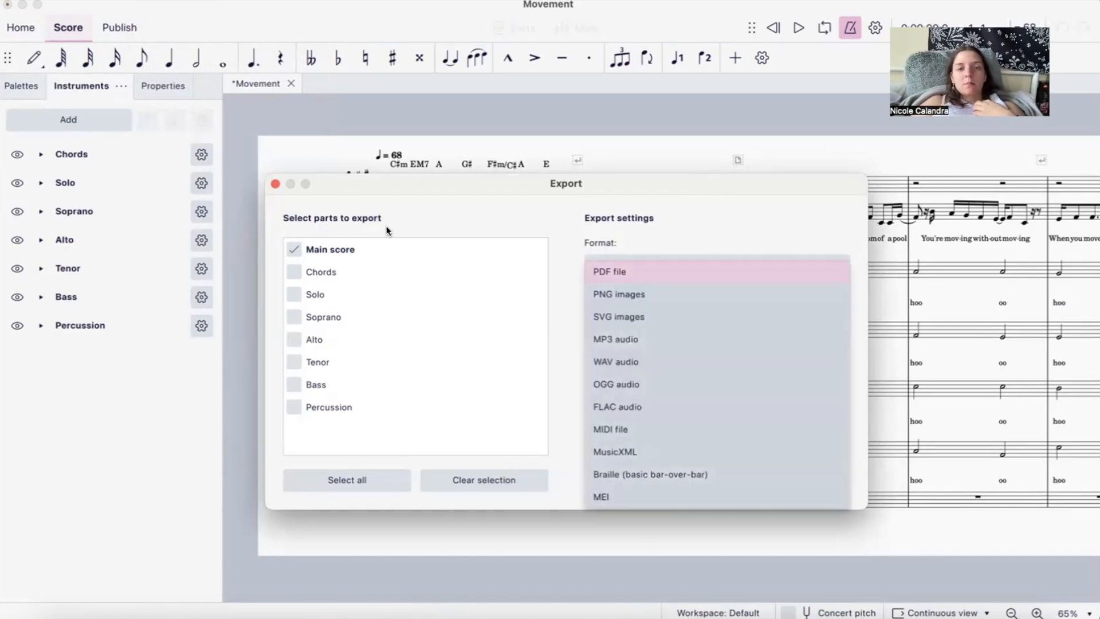
pyautogui.click(276, 182)
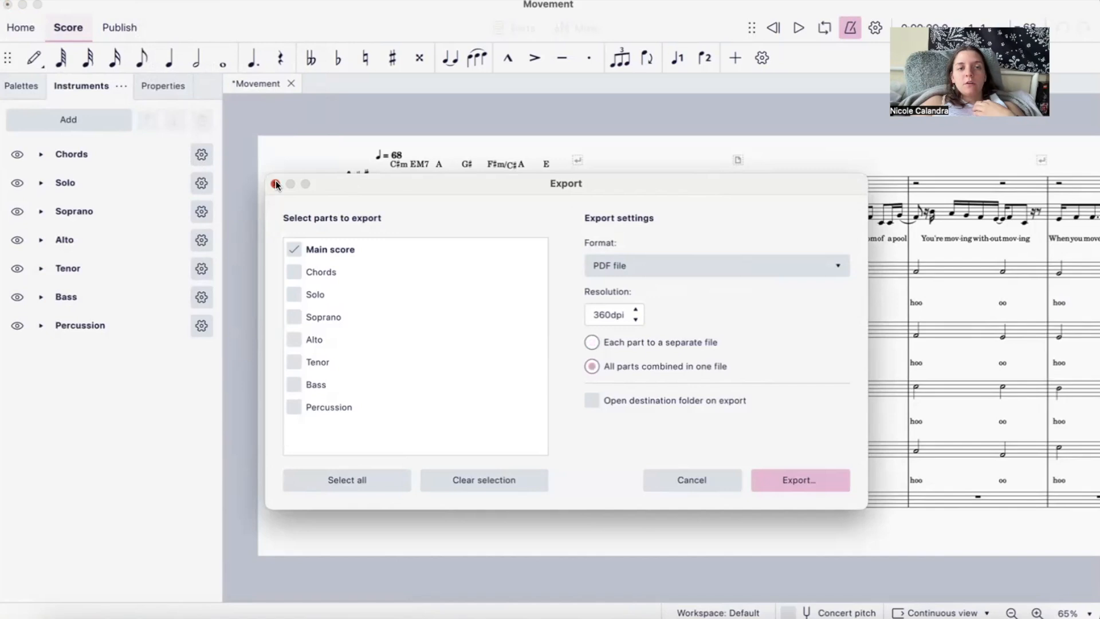
pyautogui.click(276, 183)
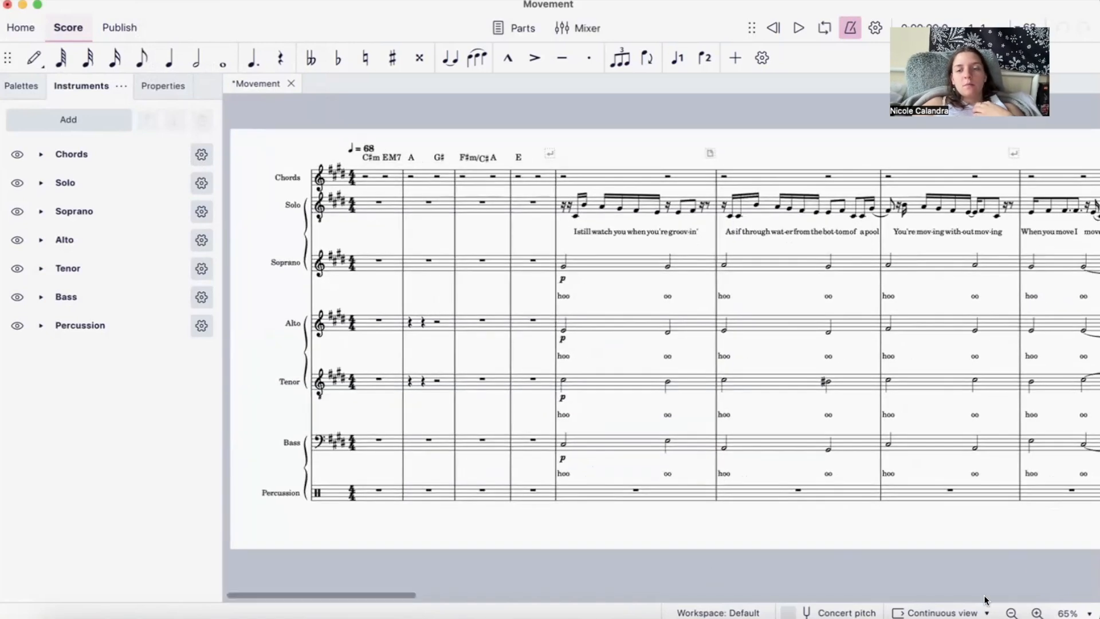
# - Switch the score from continuous view to page view
pyautogui.click(963, 612)
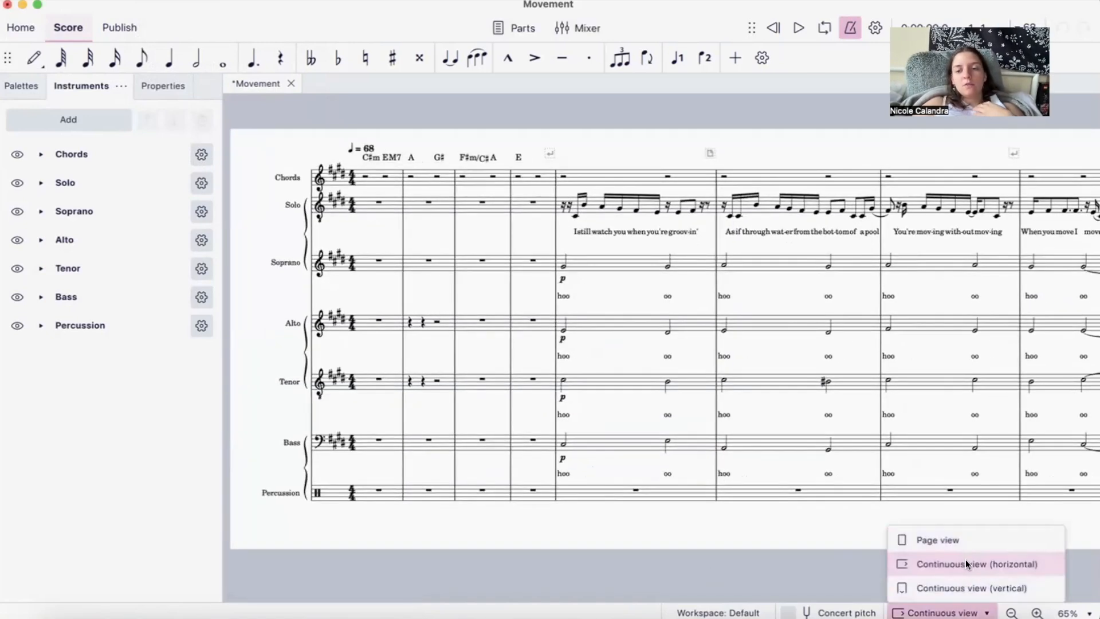
pyautogui.click(956, 612)
pyautogui.click(964, 613)
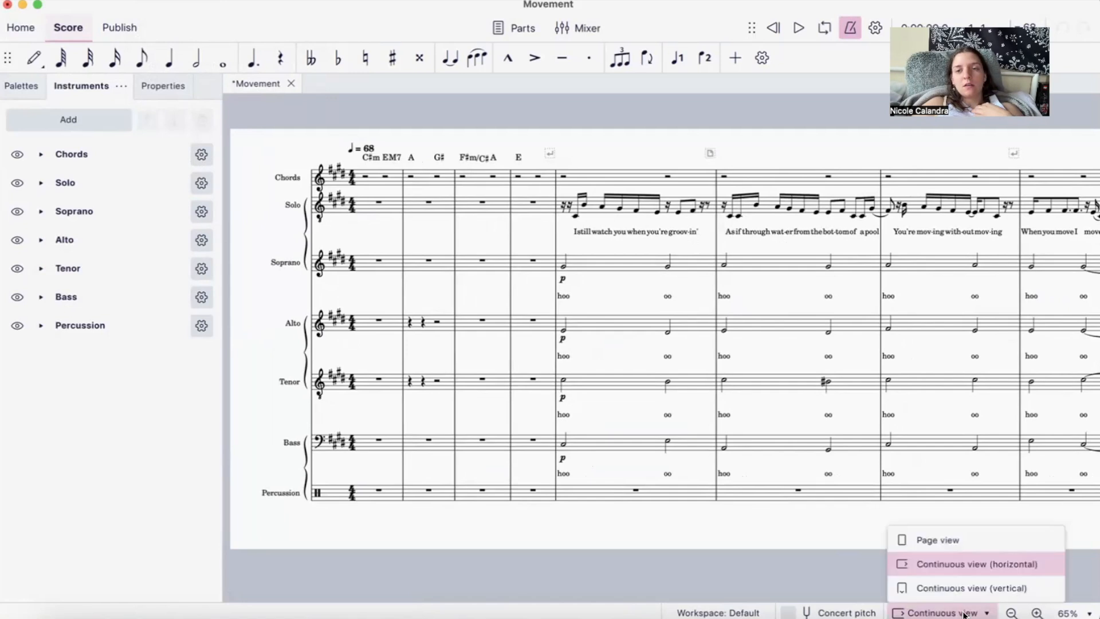
pyautogui.click(966, 543)
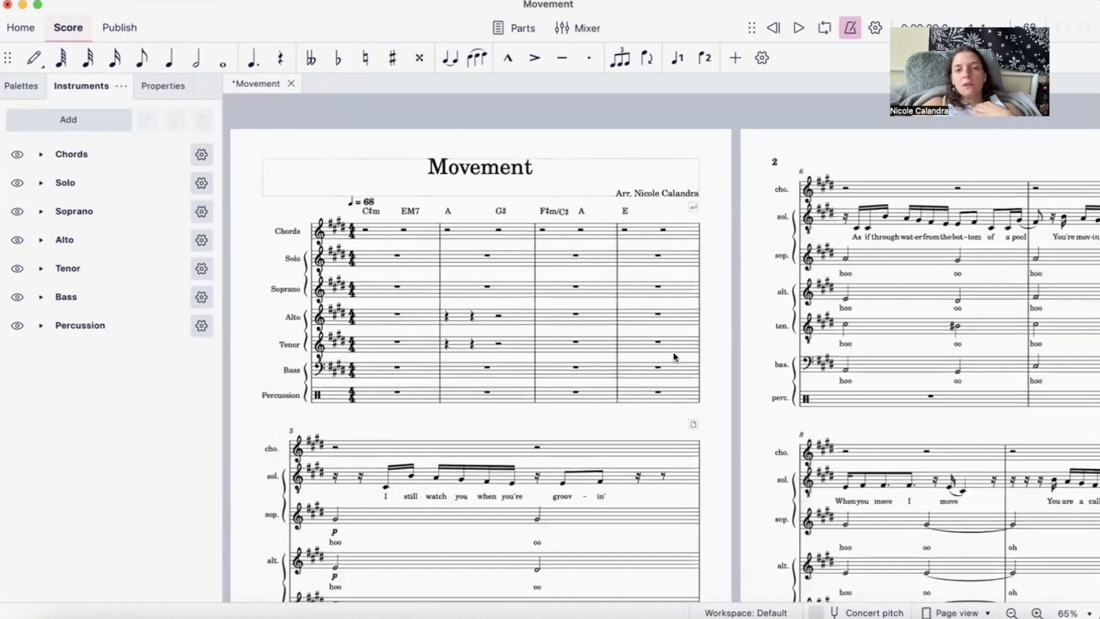
# - Delete the system break at the end of measure 4 on the first page
pyautogui.scroll(-2, 672, 351)
pyautogui.click(688, 170)
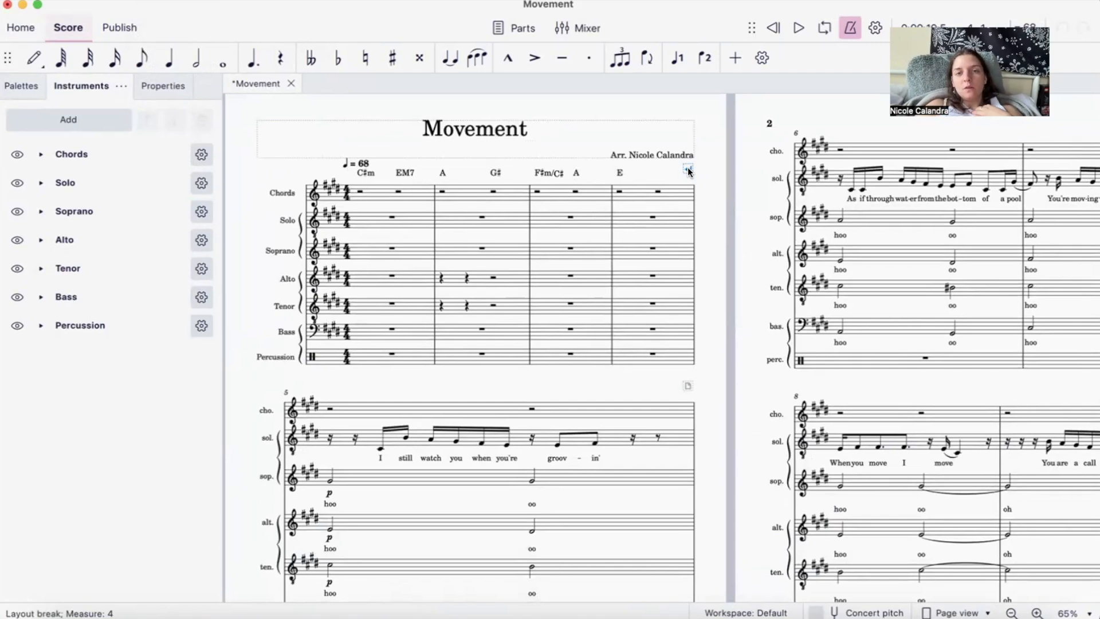
pyautogui.press('Delete')
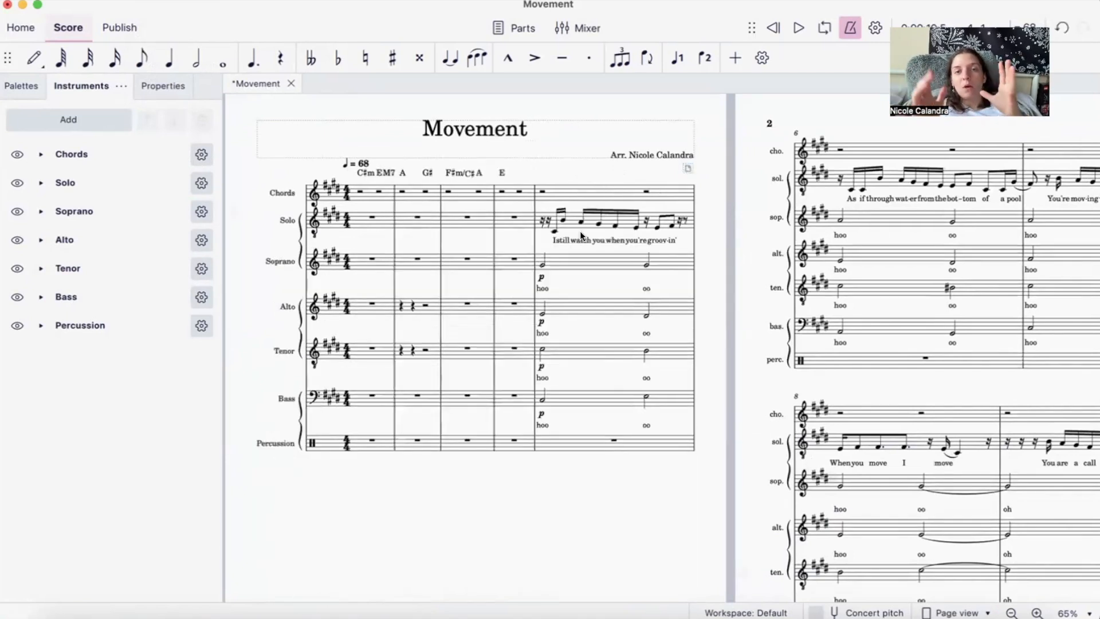
# - Delete the system break at the end of measure 7 on page 2
pyautogui.hscroll(10, 640, 246)
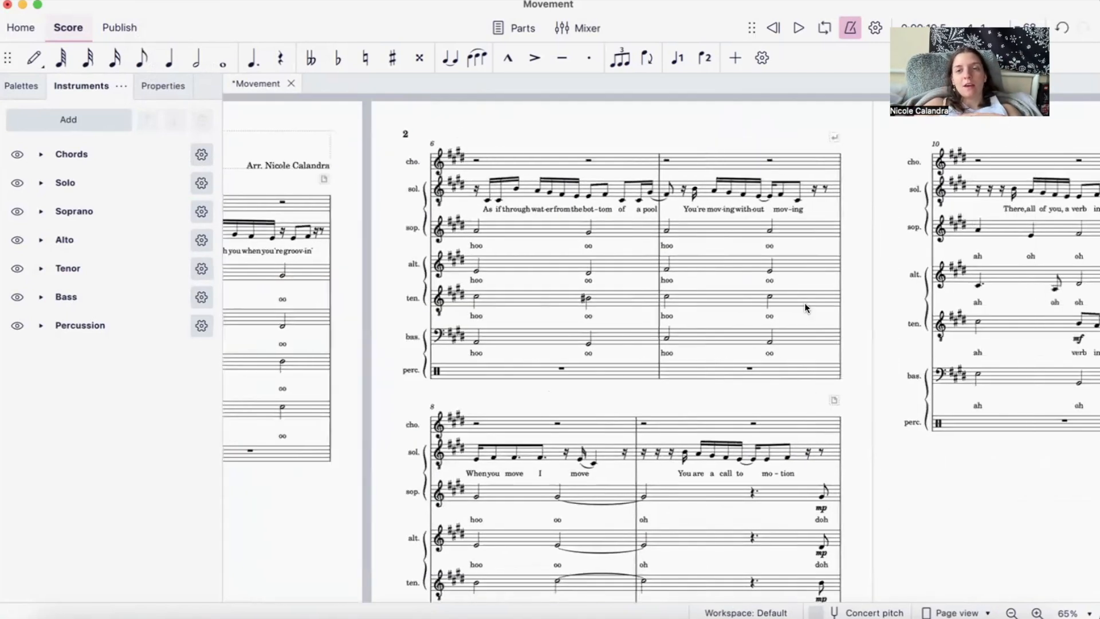
pyautogui.click(834, 137)
pyautogui.press('Delete')
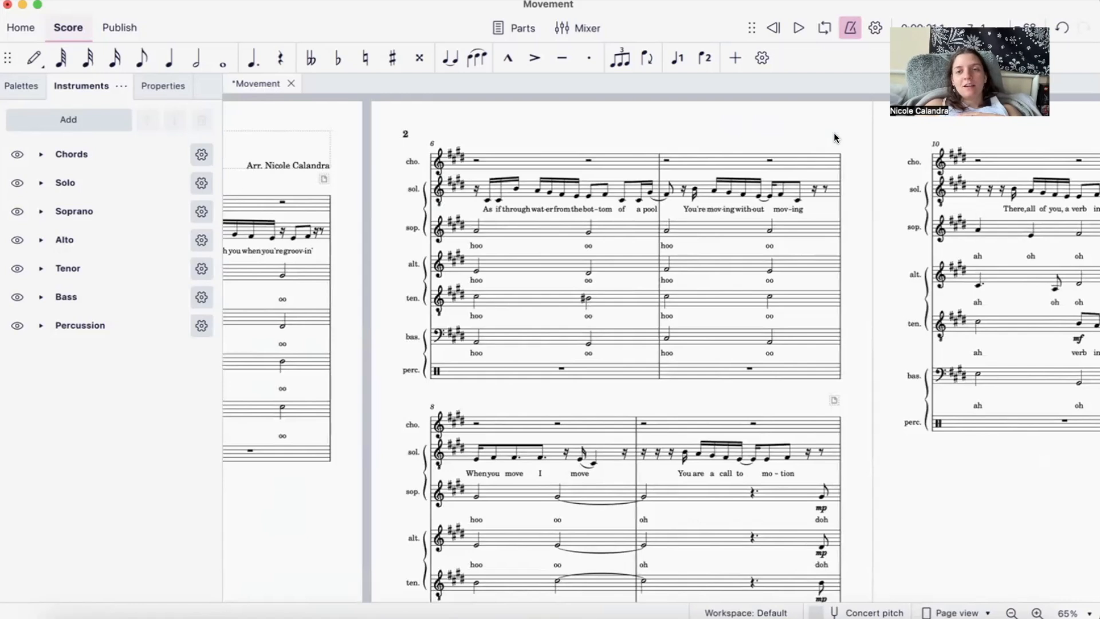
# - Delete the system break at the end of measure 14 on page 4
pyautogui.hscroll(4, 756, 231)
pyautogui.scroll(-1, 757, 231)
pyautogui.hscroll(15, 756, 231)
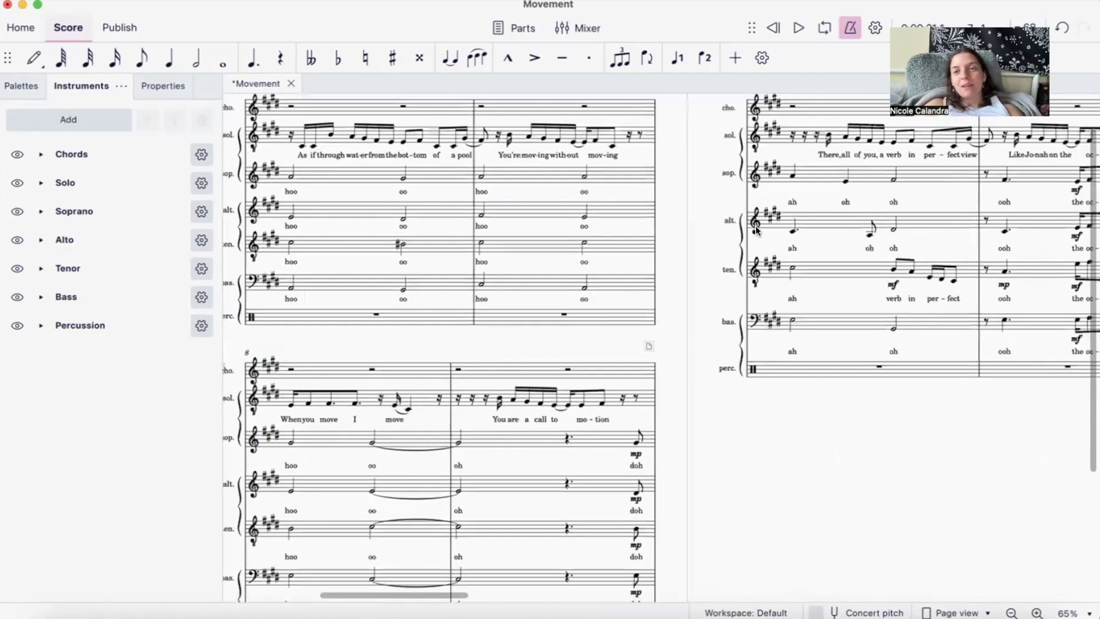
pyautogui.scroll(3, 756, 230)
pyautogui.hscroll(14, 757, 233)
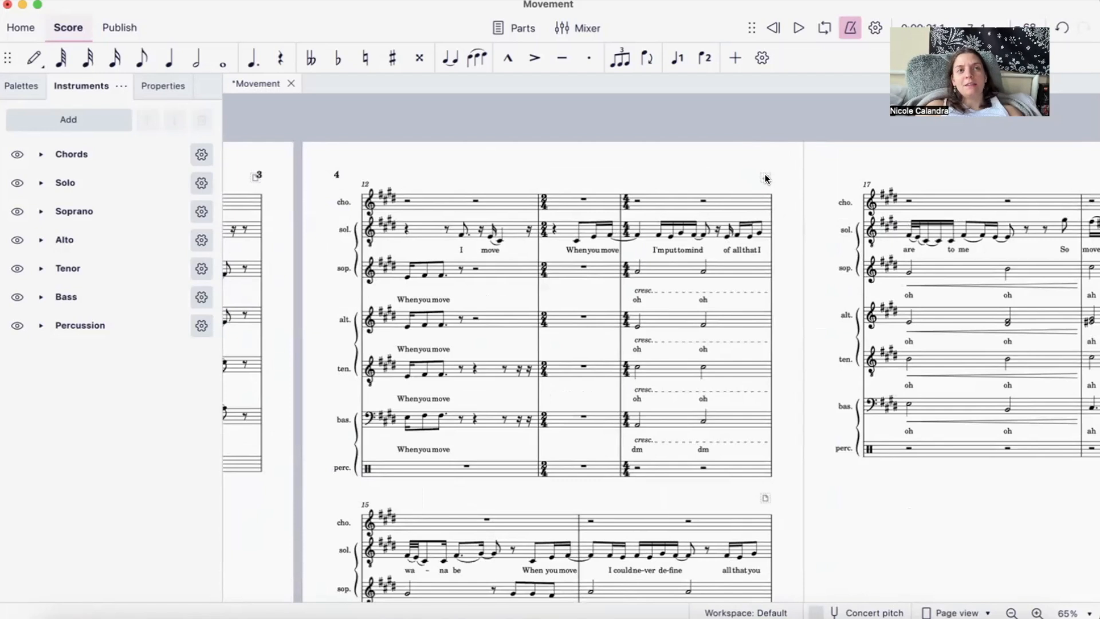
pyautogui.hscroll(3, 765, 178)
pyautogui.scroll(1, 765, 178)
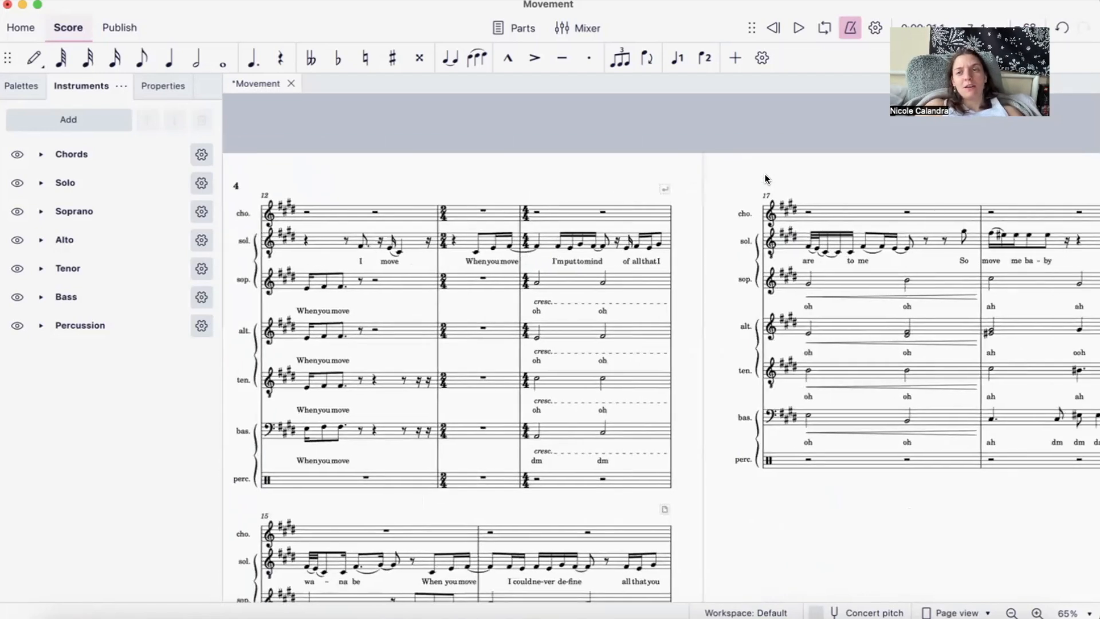
pyautogui.click(665, 189)
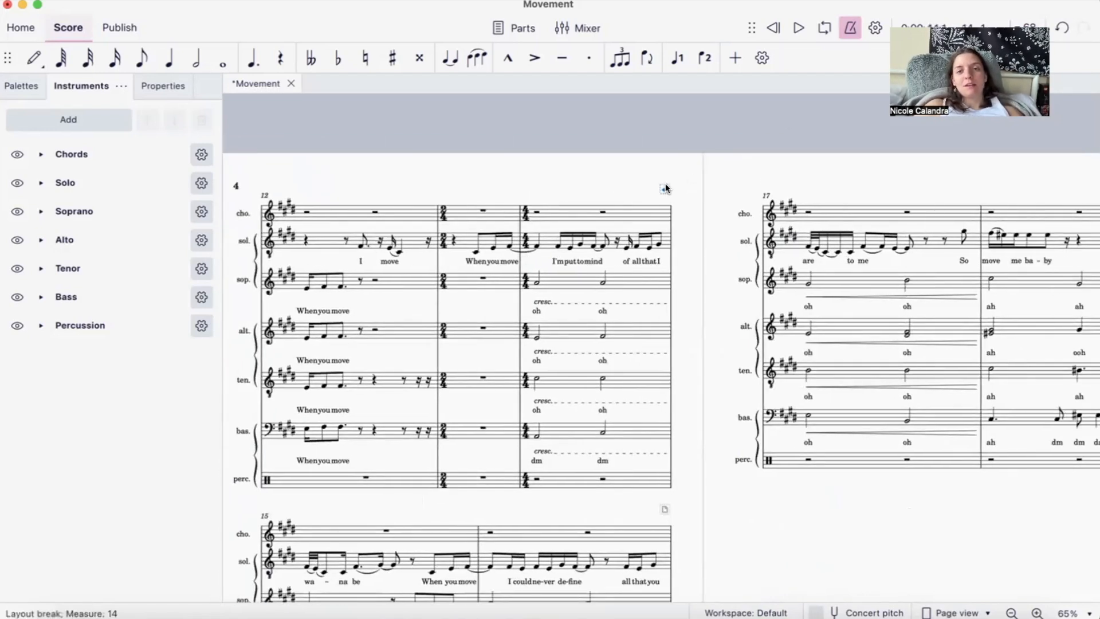
pyautogui.press('Escape')
# - Return to the first page of the score and open the page settings
pyautogui.hscroll(-15, 631, 363)
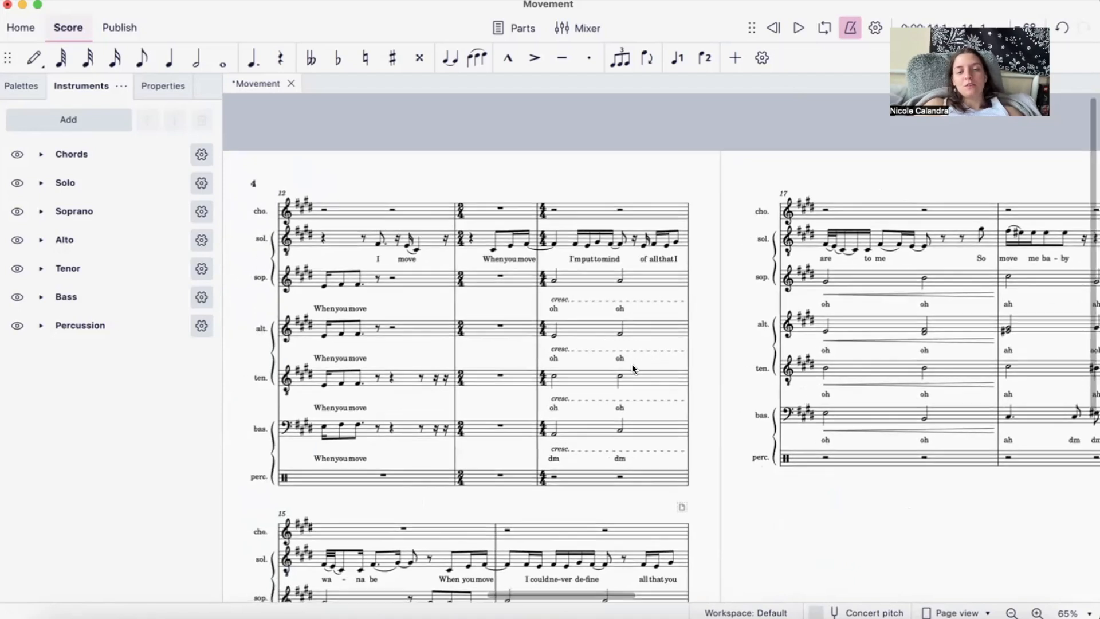
pyautogui.hscroll(-20, 632, 365)
pyautogui.hscroll(8, 632, 365)
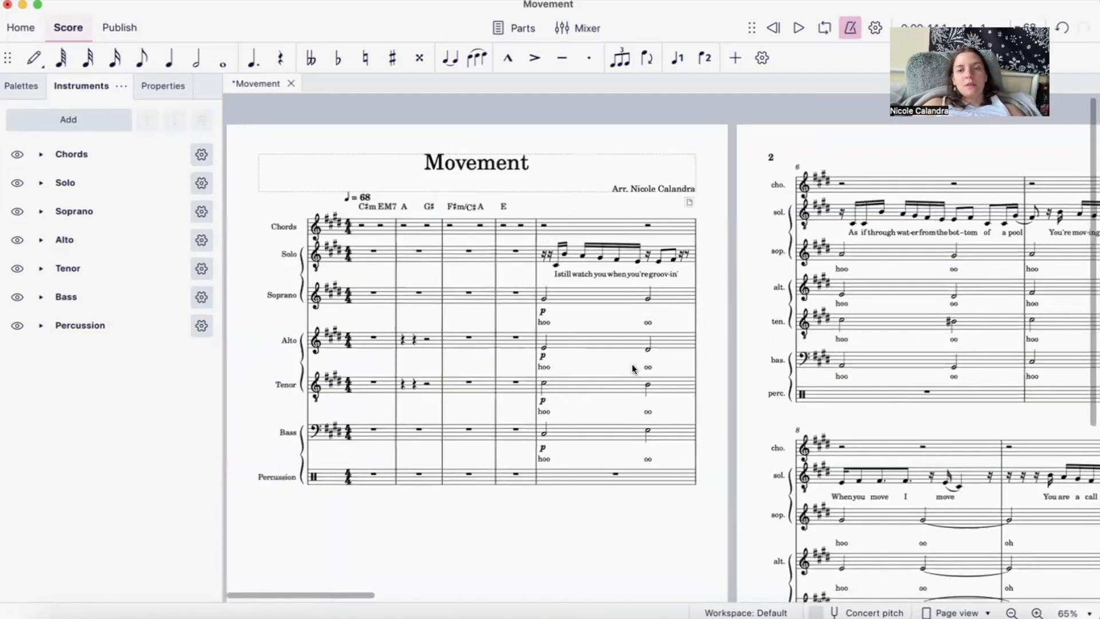
pyautogui.scroll(-1, 633, 365)
pyautogui.click(255, 0)
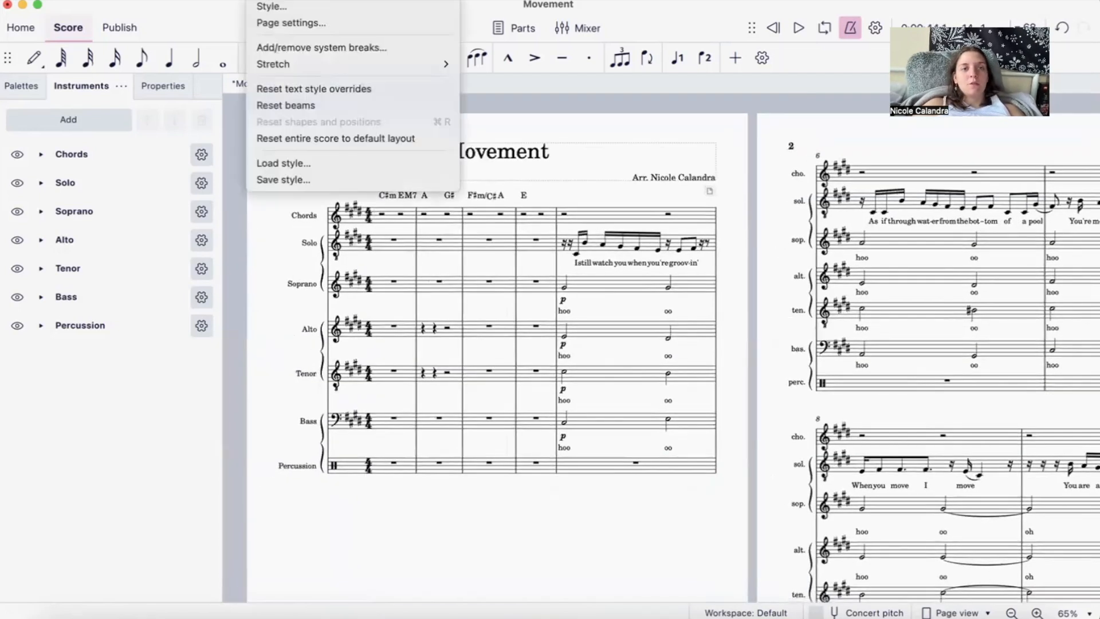
pyautogui.click(283, 21)
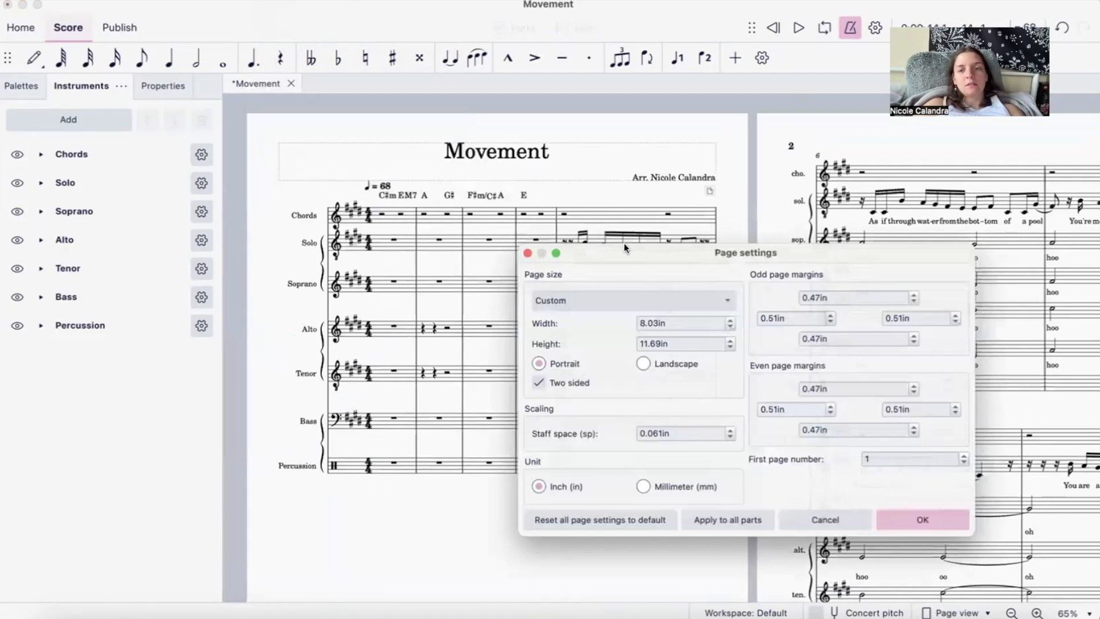
# - Try reducing the staff space in the page scaling to 0.046 in
pyautogui.click(669, 436)
pyautogui.moveTo(669, 436); pyautogui.dragTo(628, 436)
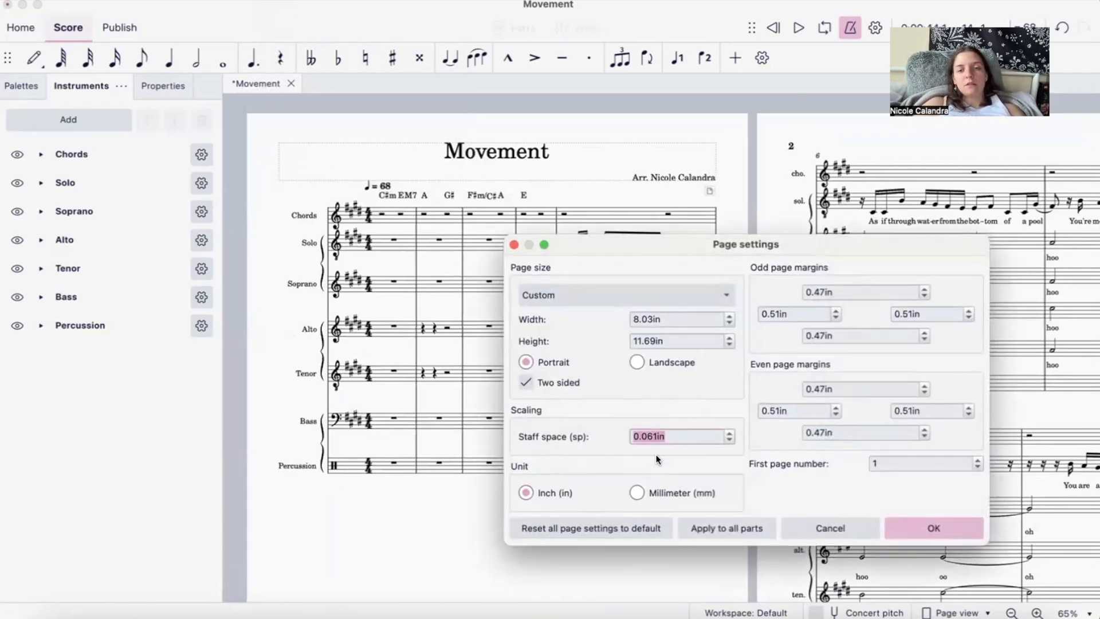
pyautogui.click(652, 436)
pyautogui.click(728, 439)
pyautogui.click(729, 435)
pyautogui.click(728, 440)
pyautogui.click(728, 441)
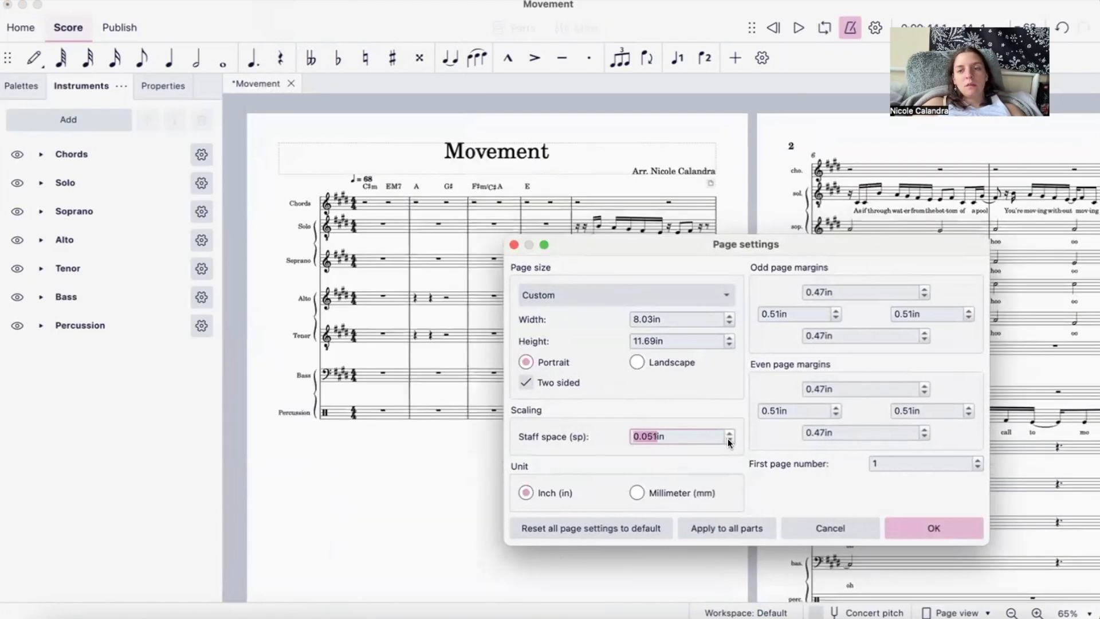
pyautogui.click(728, 441)
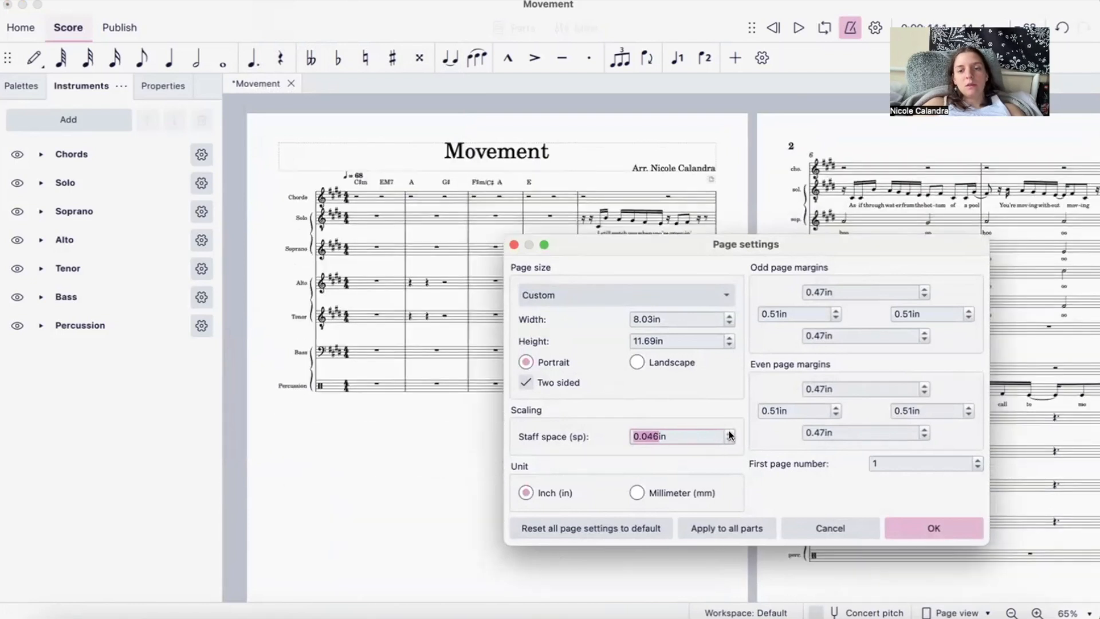
# - Try a larger staff space of 0.066 in, and set it back to 0.061 in
pyautogui.click(729, 432)
pyautogui.click(729, 433)
pyautogui.click(729, 433)
pyautogui.click(729, 439)
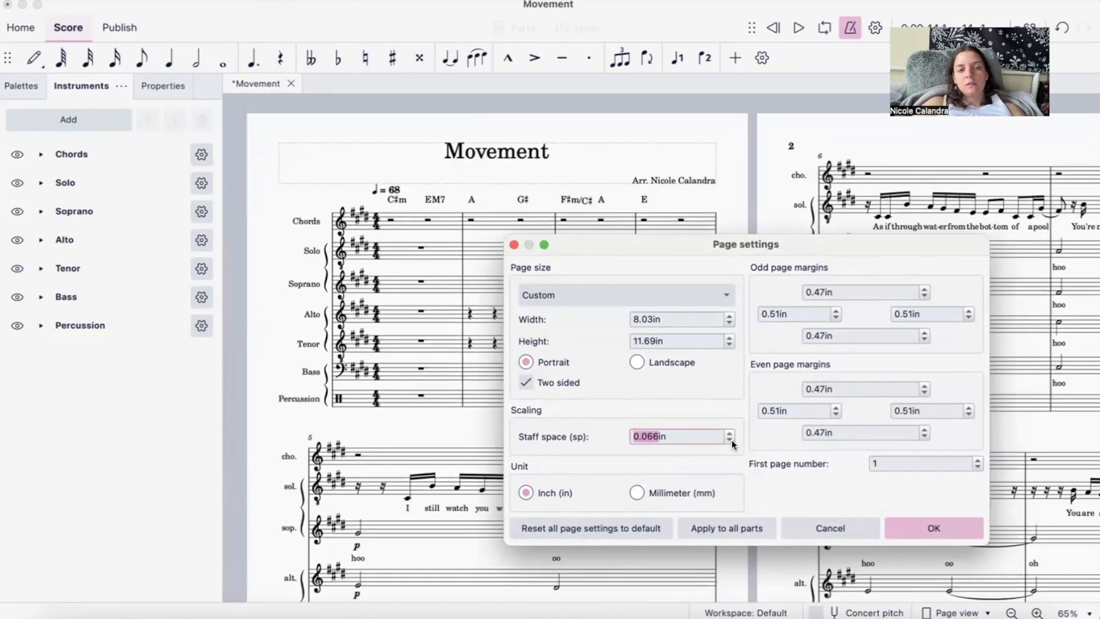
pyautogui.click(729, 440)
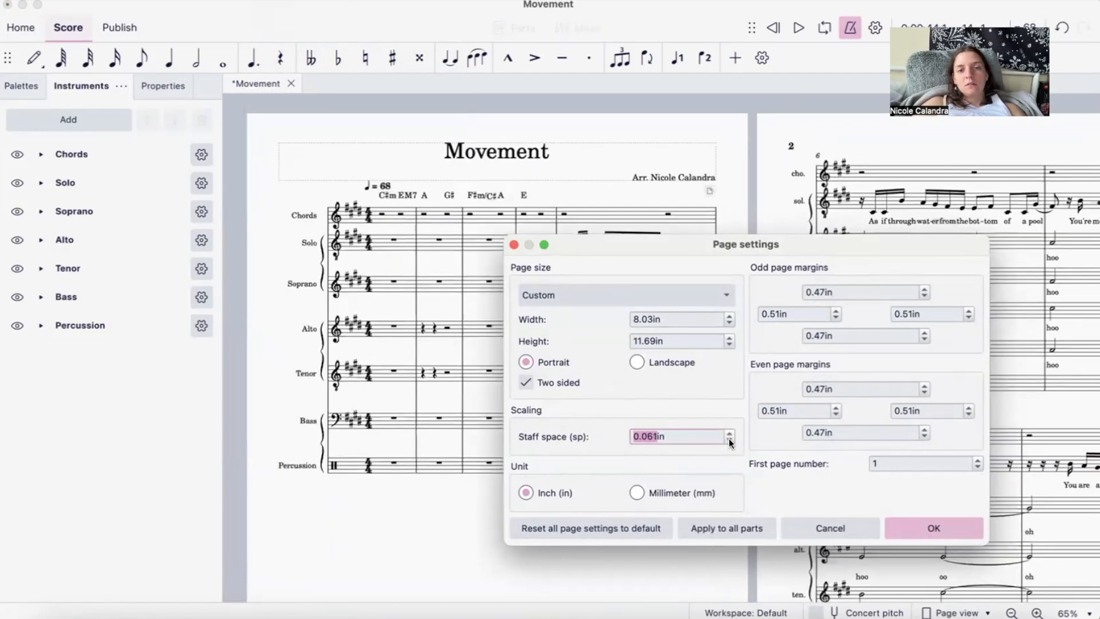
# - Try reducing the staff space to 0.056 in, and leave the page settings without applying any change
pyautogui.click(730, 440)
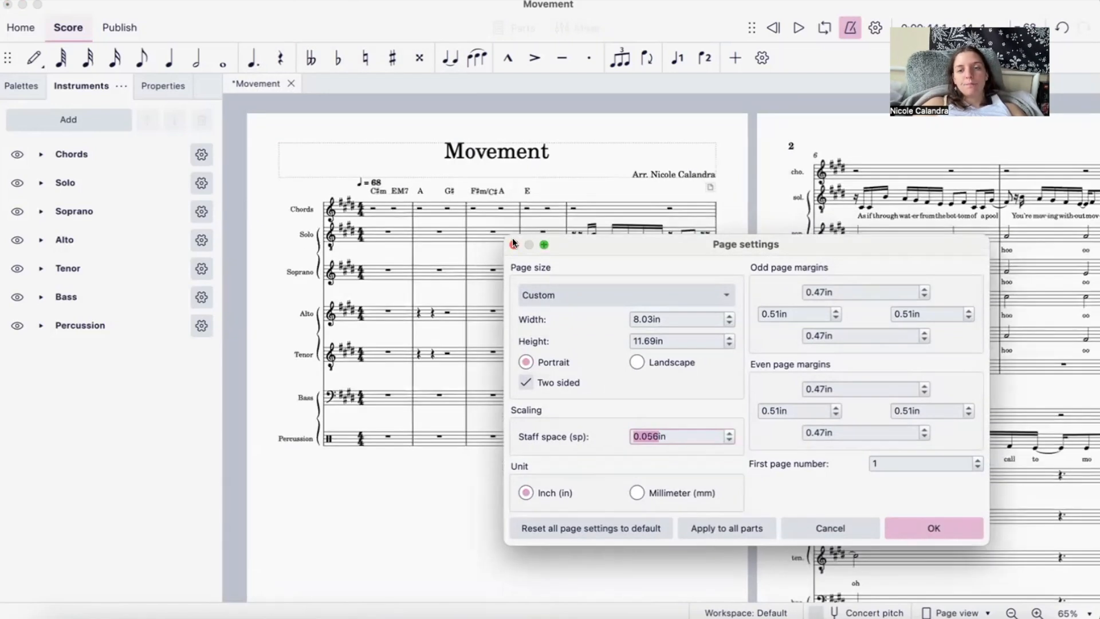
pyautogui.click(816, 526)
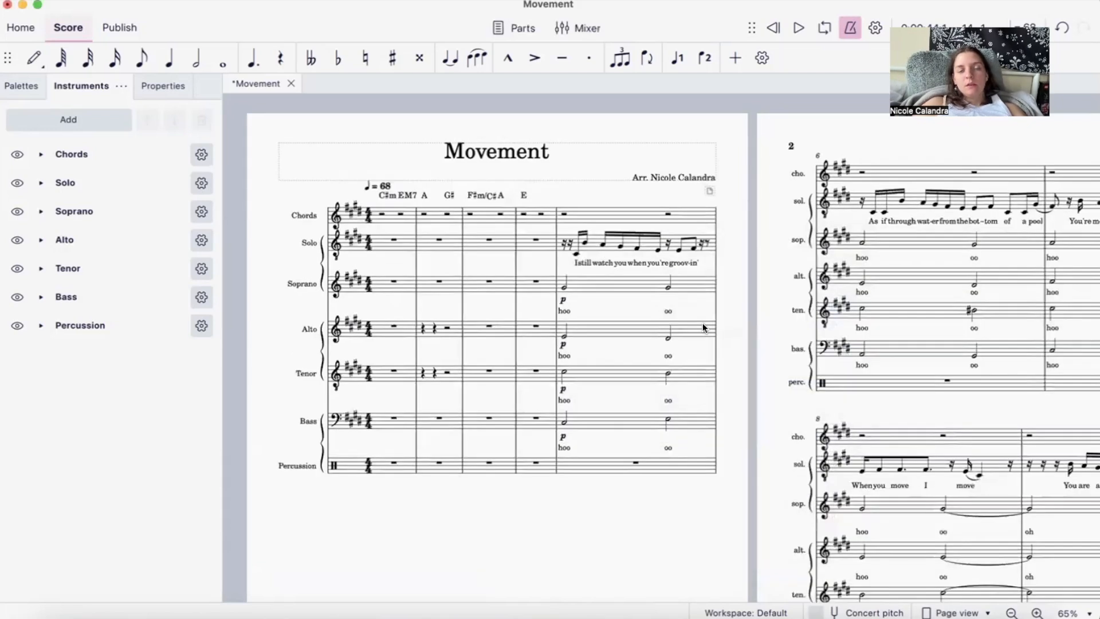
# - Bring up the list of palettes and look over pages 2 to 4 of the score
pyautogui.scroll(-3, 703, 328)
pyautogui.hscroll(10, 704, 328)
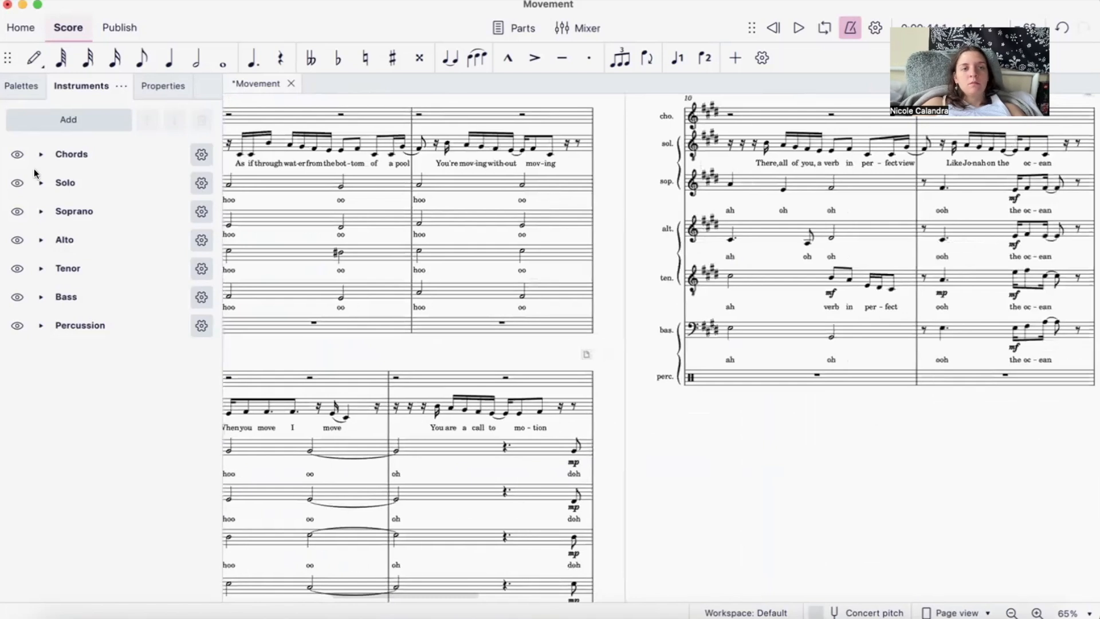
pyautogui.click(21, 85)
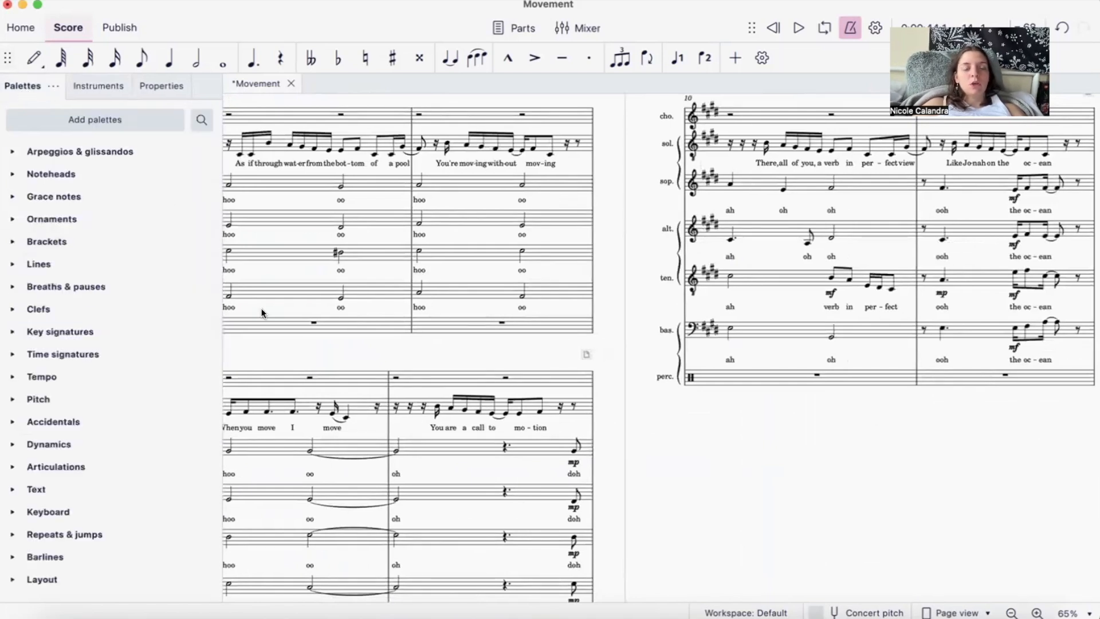
pyautogui.hscroll(5, 629, 346)
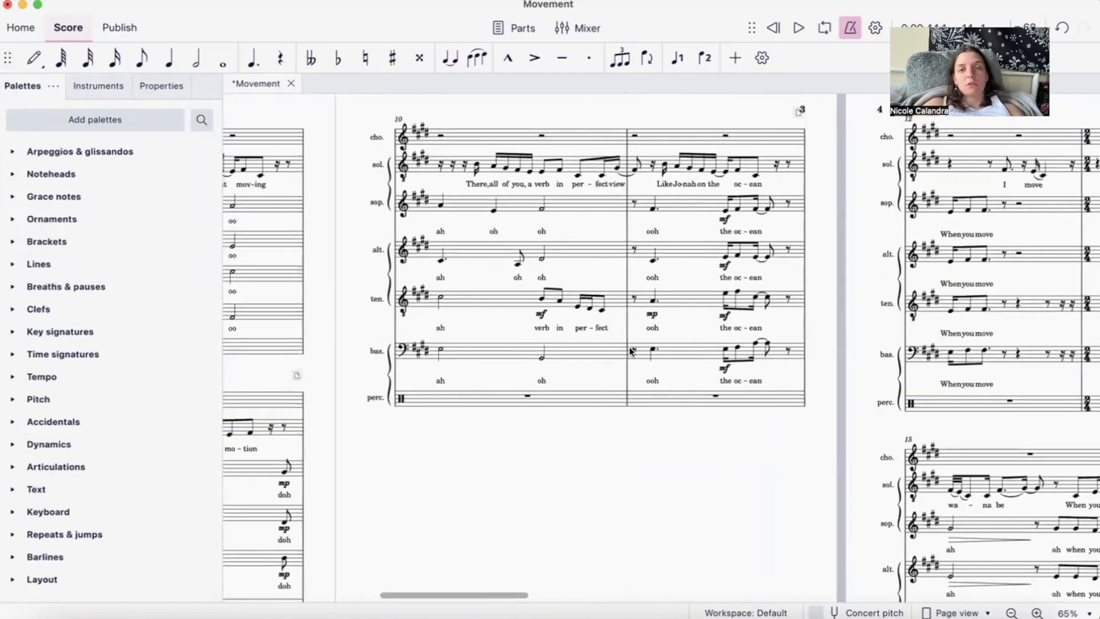
pyautogui.hscroll(3, 629, 345)
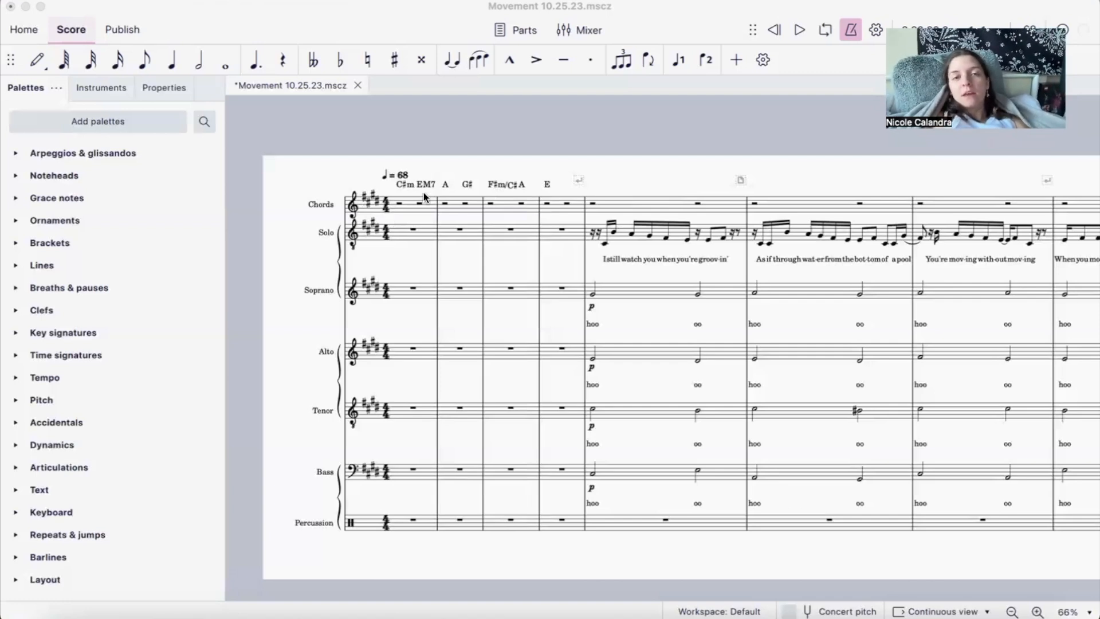
# - Undo the last edit, and view the Realize chord symbols options for the A chord in measure 2 without applying them
pyautogui.click(447, 185)
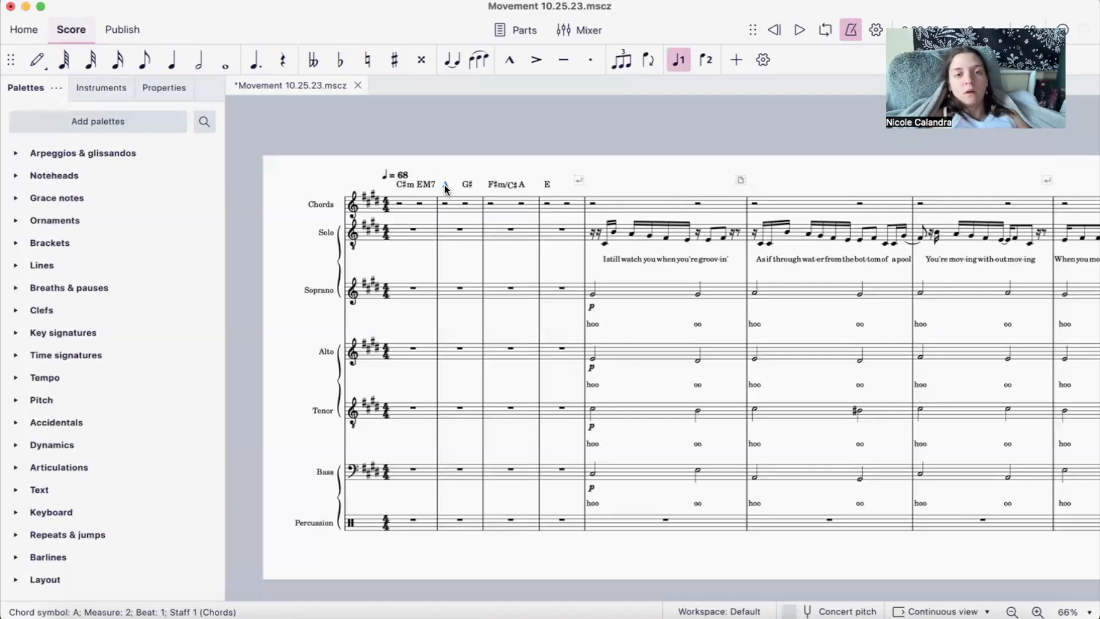
pyautogui.press('super+z')
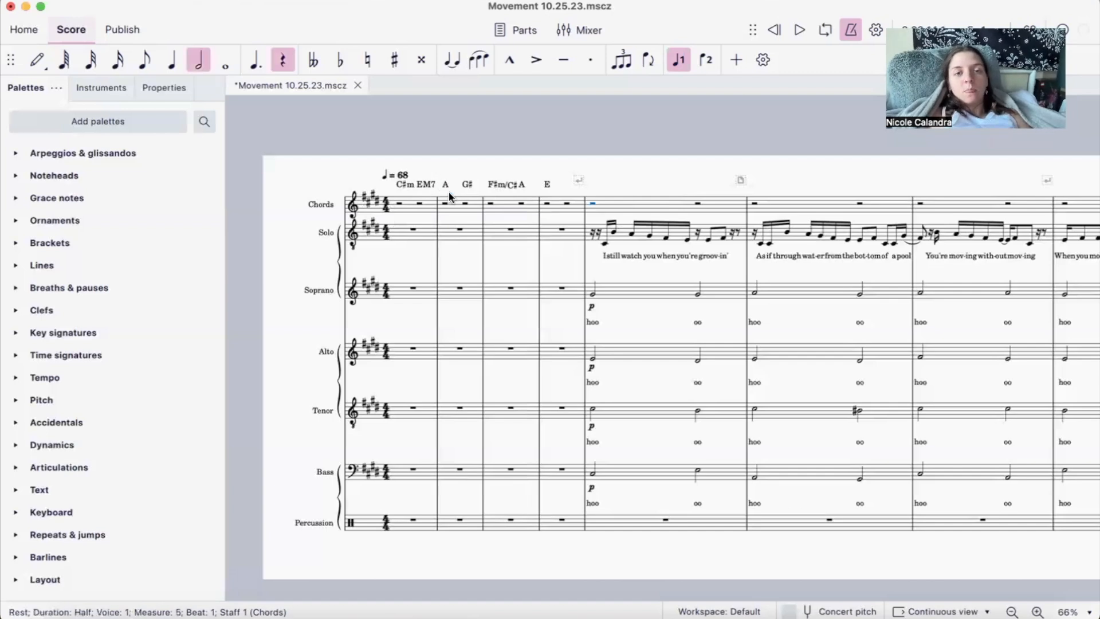
pyautogui.click(445, 182)
pyautogui.rightClick(444, 182)
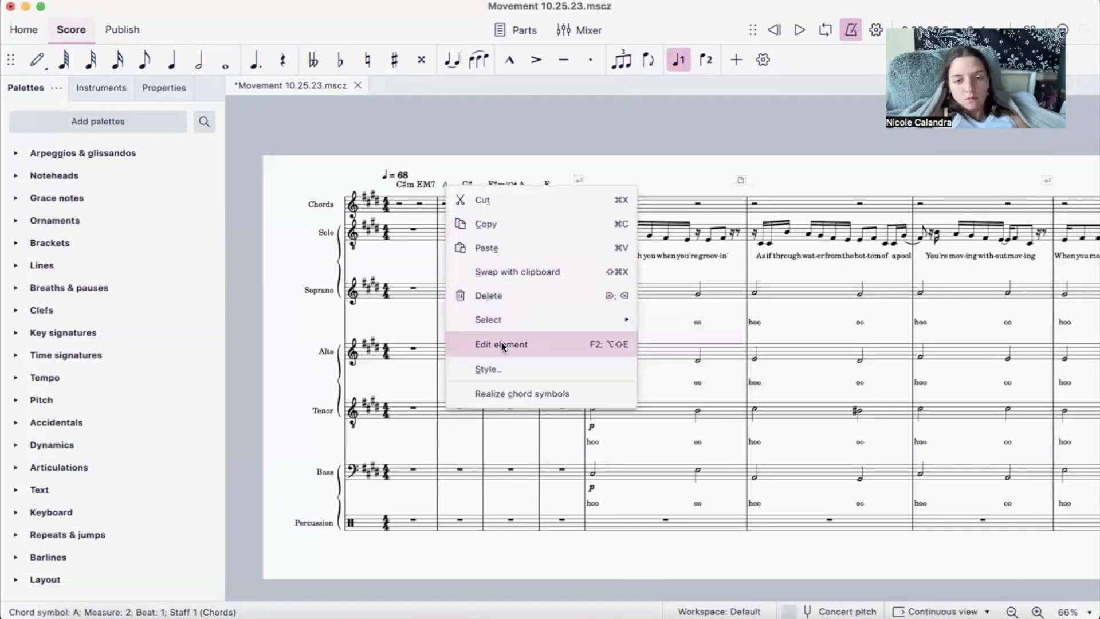
pyautogui.click(524, 395)
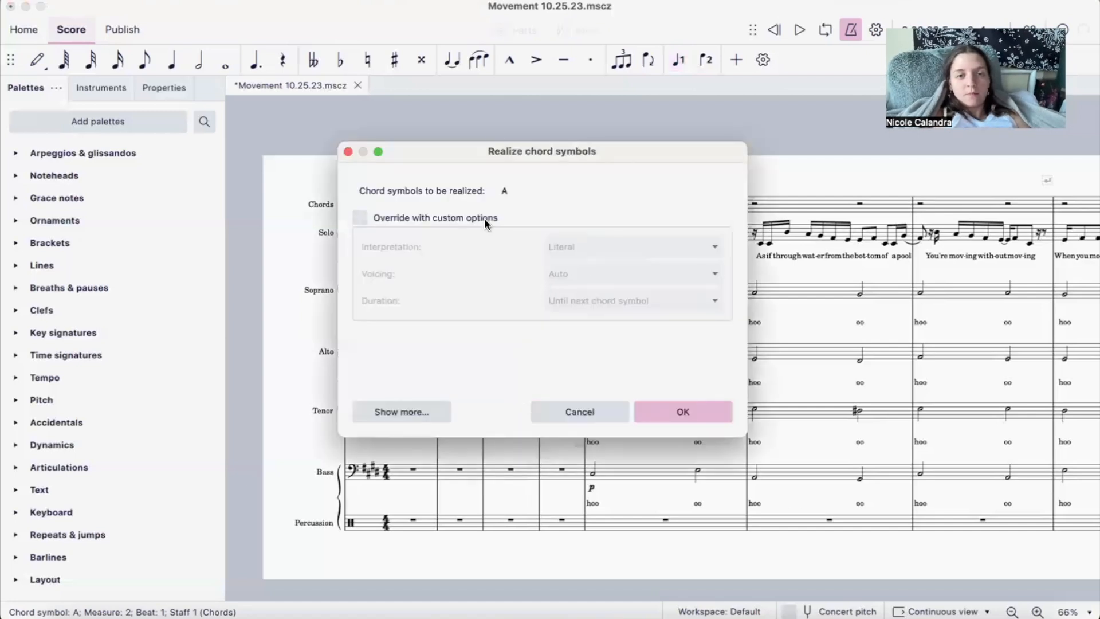
pyautogui.click(348, 152)
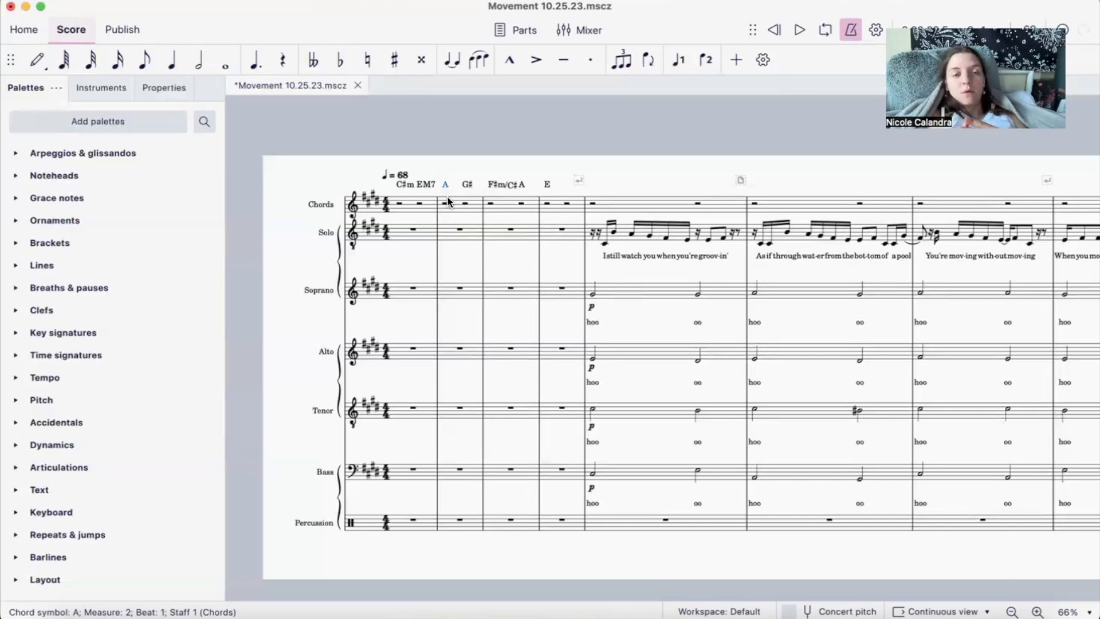
# - Examine the tempo marking, time signature and key signatures at the start of the score
pyautogui.hscroll(2, 560, 260)
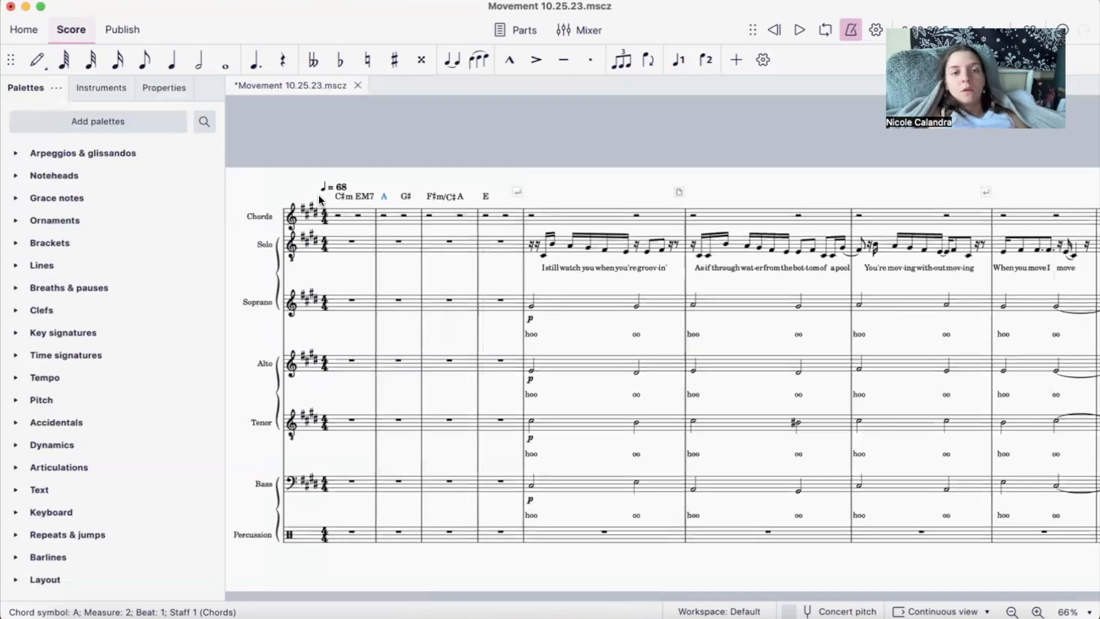
pyautogui.hscroll(2, 467, 187)
pyautogui.hscroll(10, 504, 201)
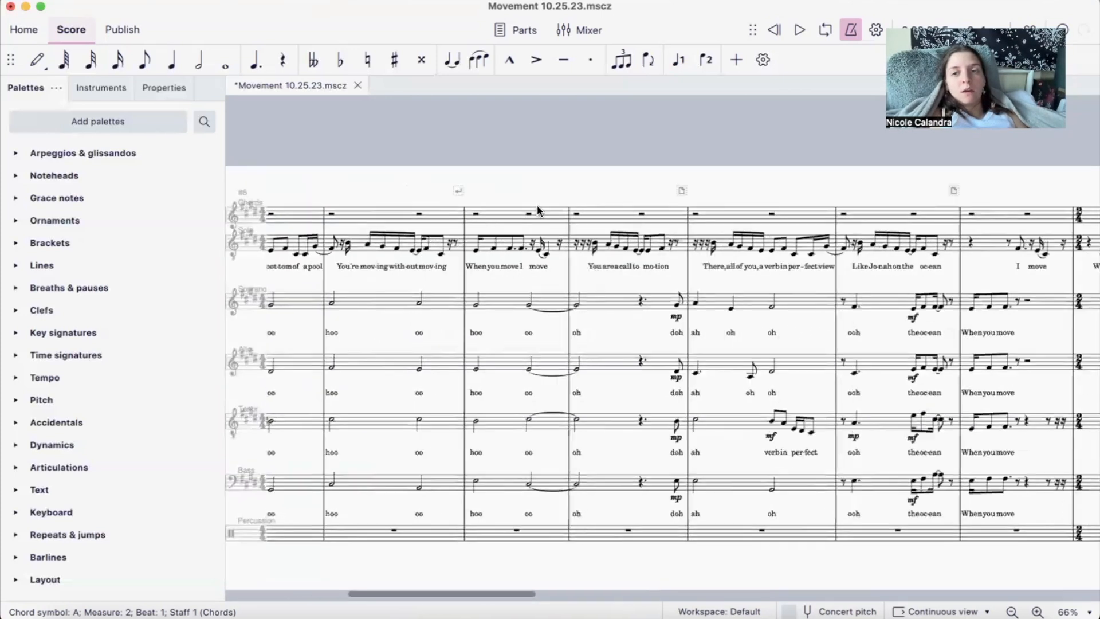
pyautogui.hscroll(-15, 538, 210)
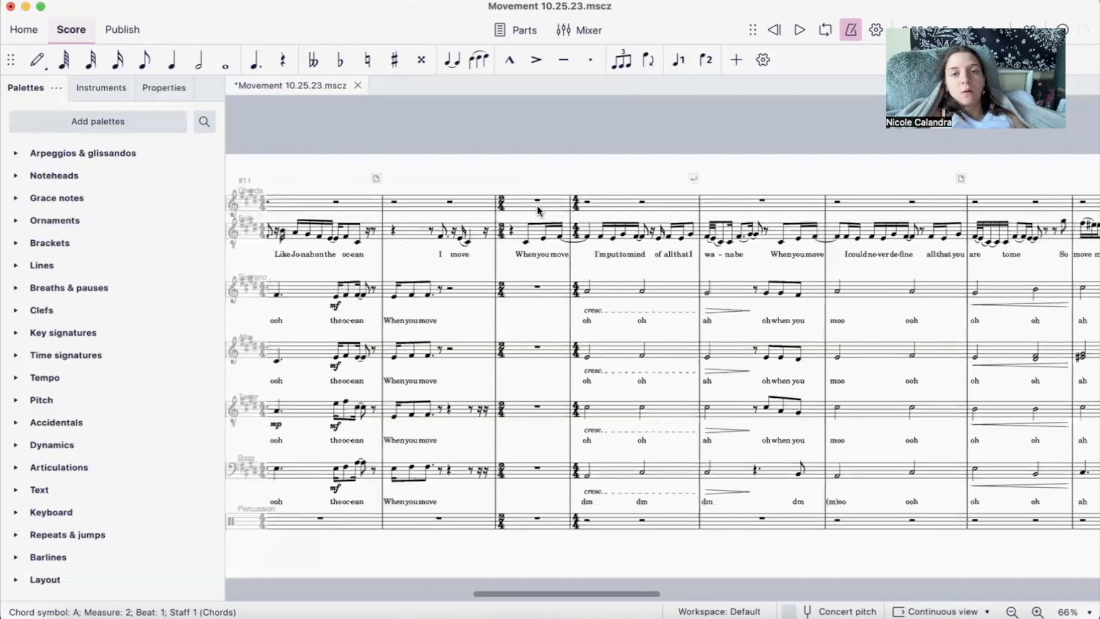
pyautogui.hscroll(-3, 545, 204)
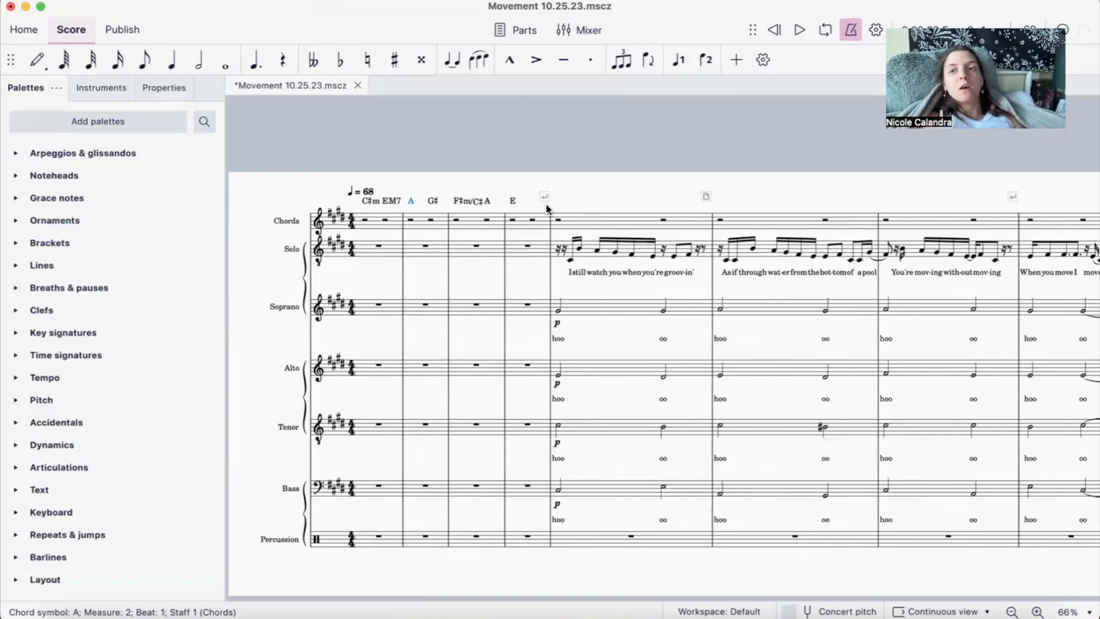
pyautogui.click(365, 191)
pyautogui.click(351, 225)
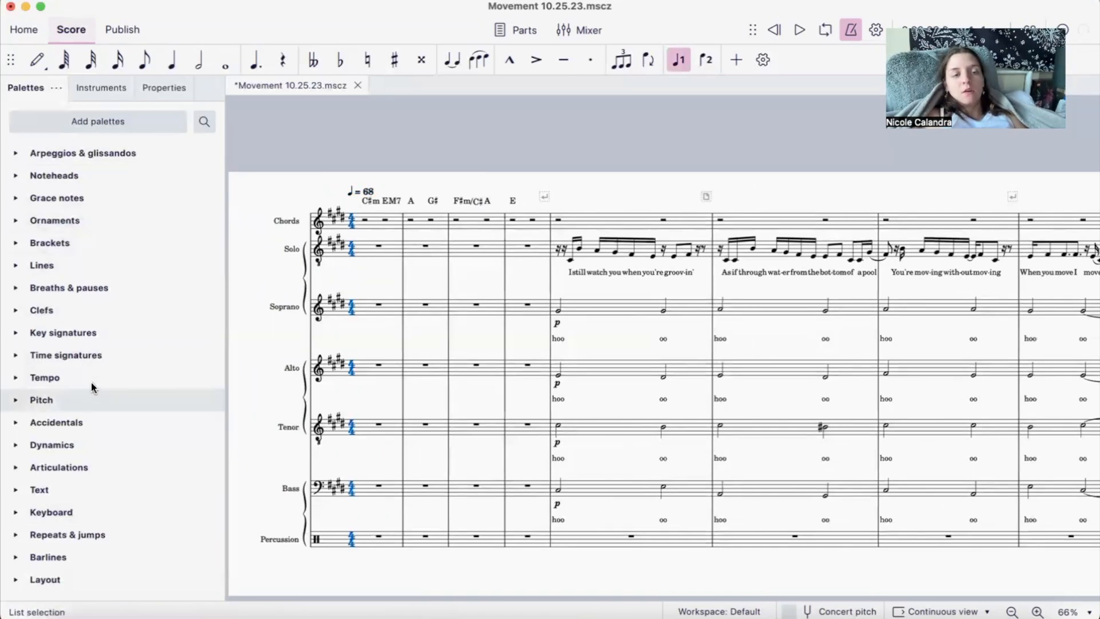
pyautogui.click(339, 216)
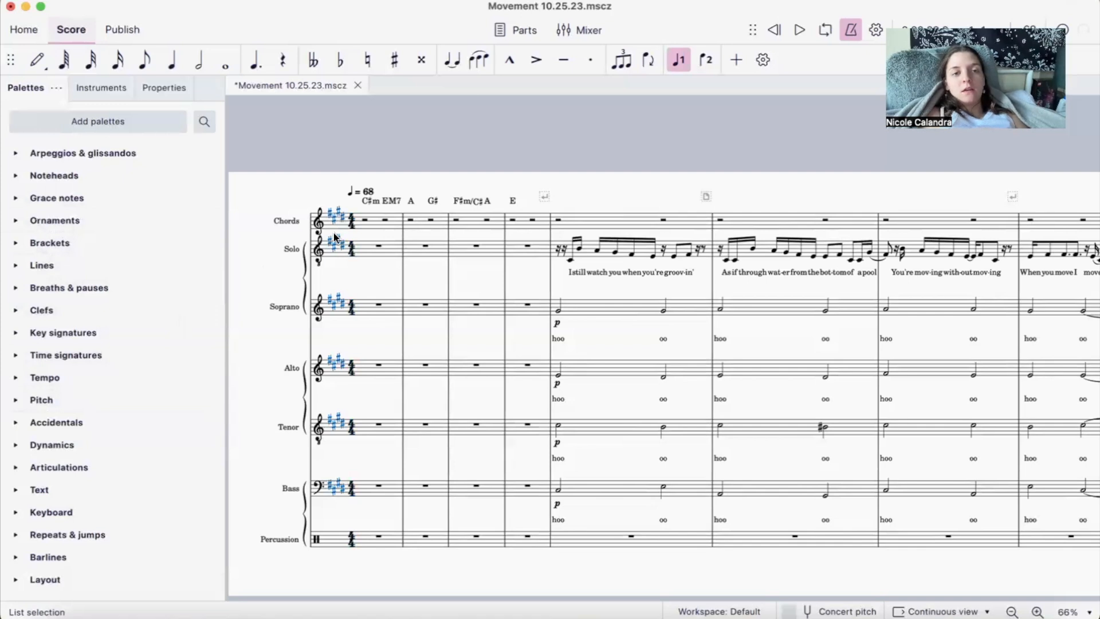
pyautogui.scroll(-1, 426, 298)
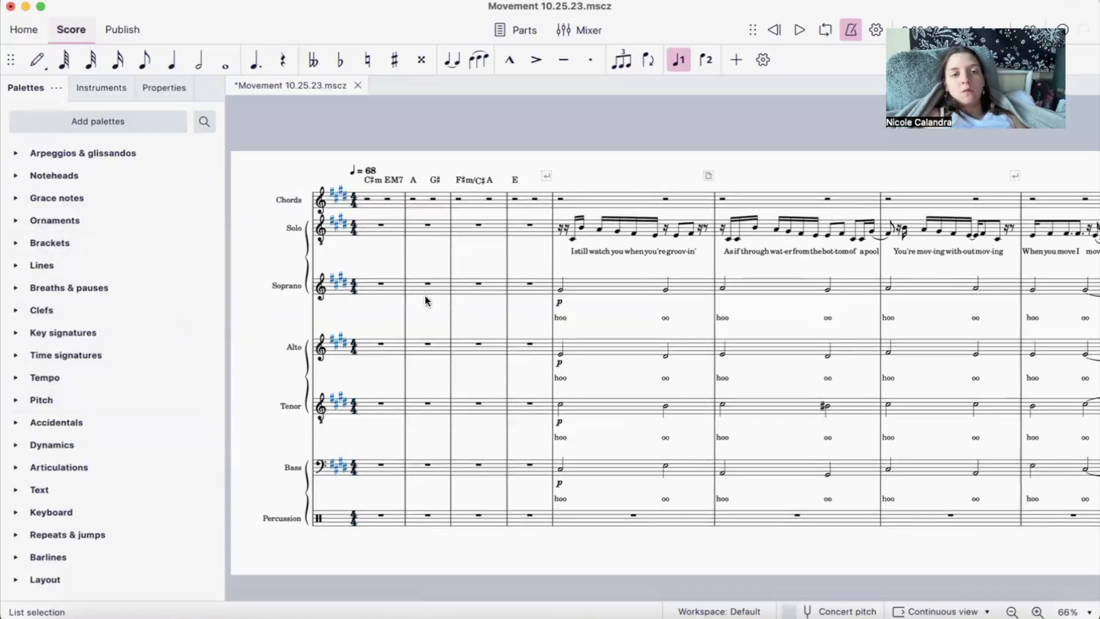
pyautogui.click(425, 300)
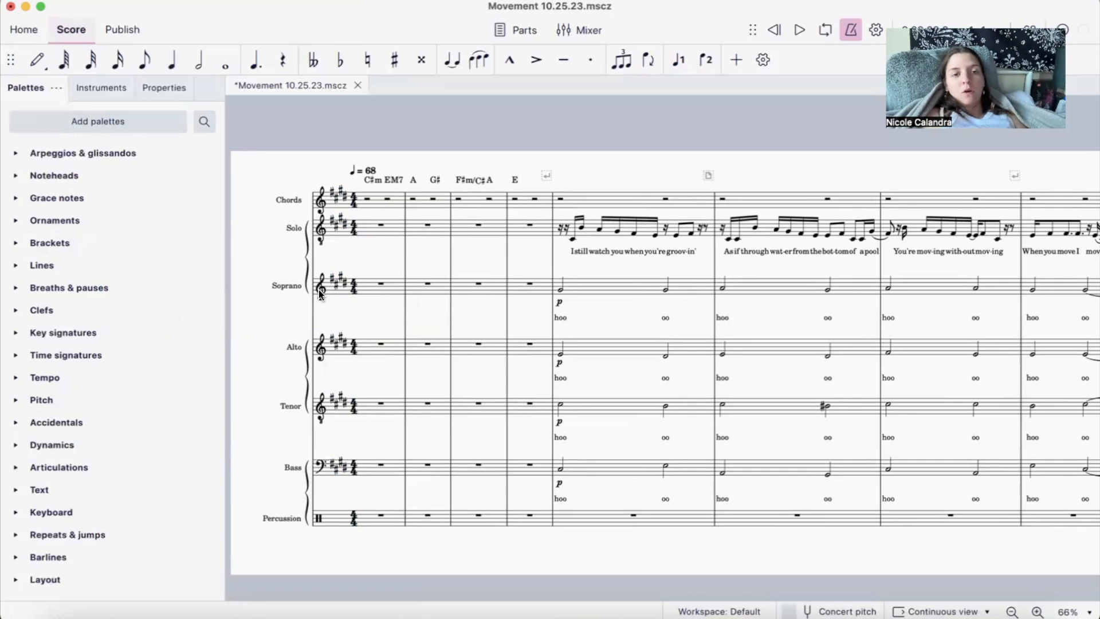
# - Inspect the Tenor, Bass and Percussion clefs in measure 1 and the Percussion instrument name
pyautogui.click(322, 414)
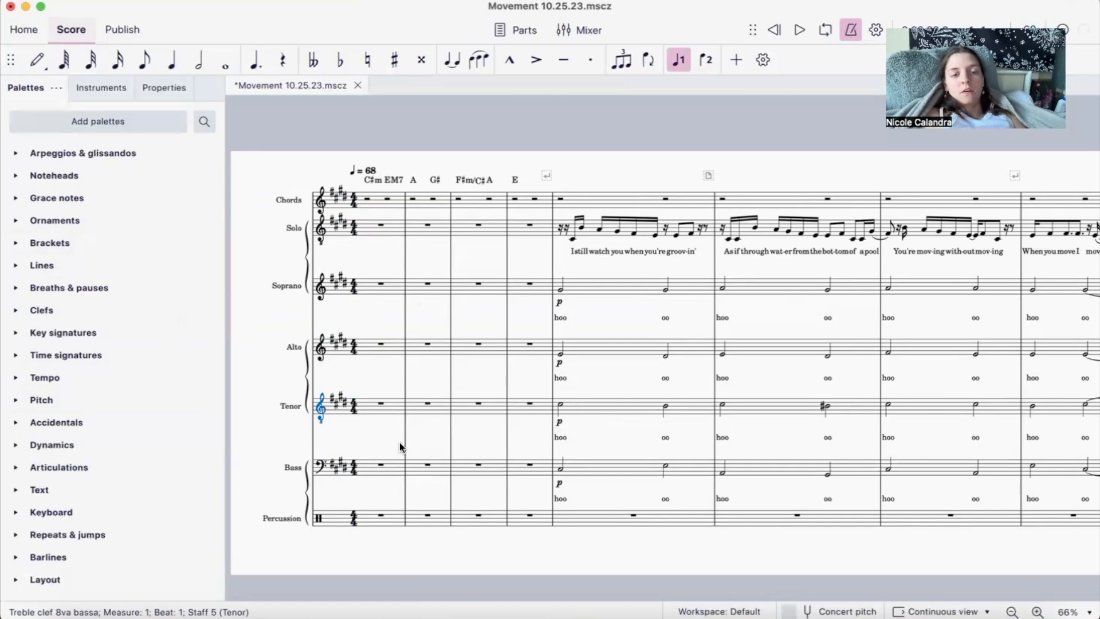
pyautogui.click(321, 465)
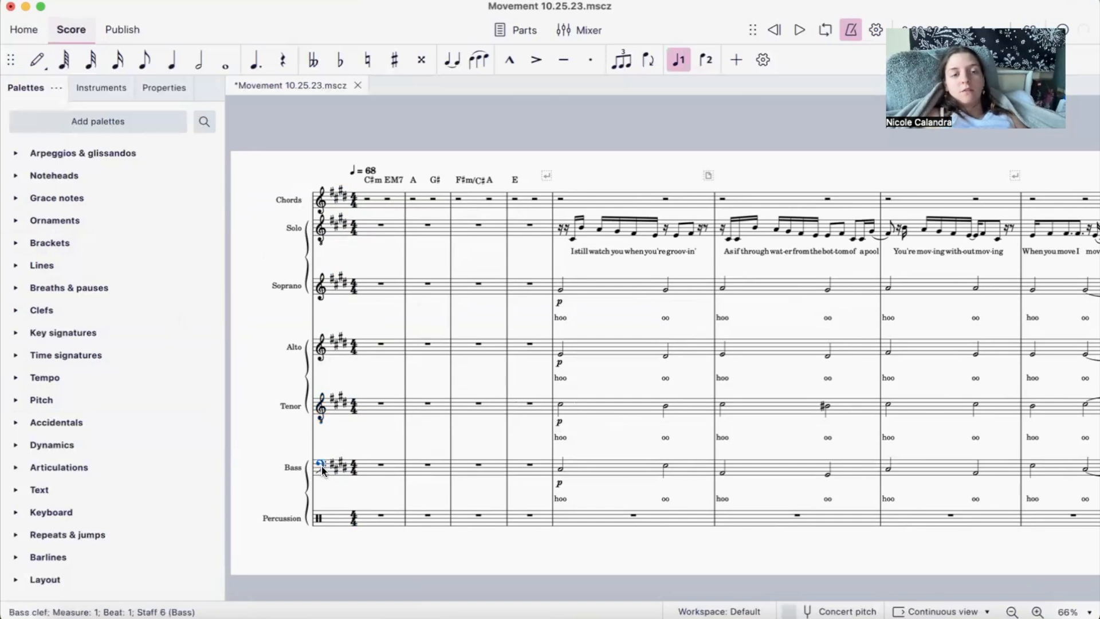
pyautogui.scroll(-2, 437, 351)
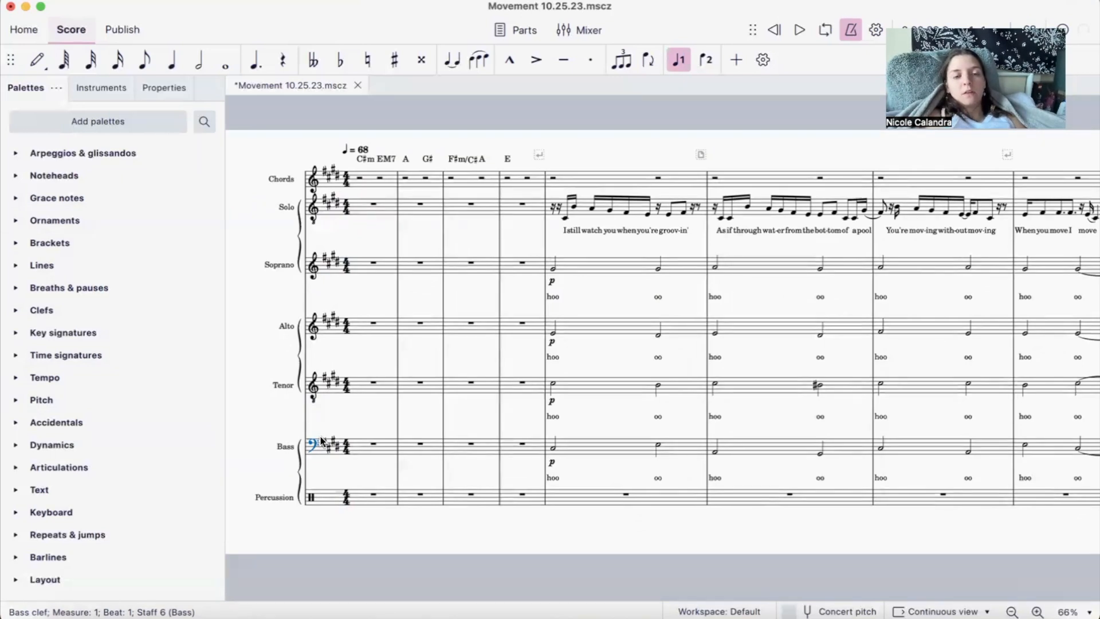
pyautogui.hscroll(1, 365, 419)
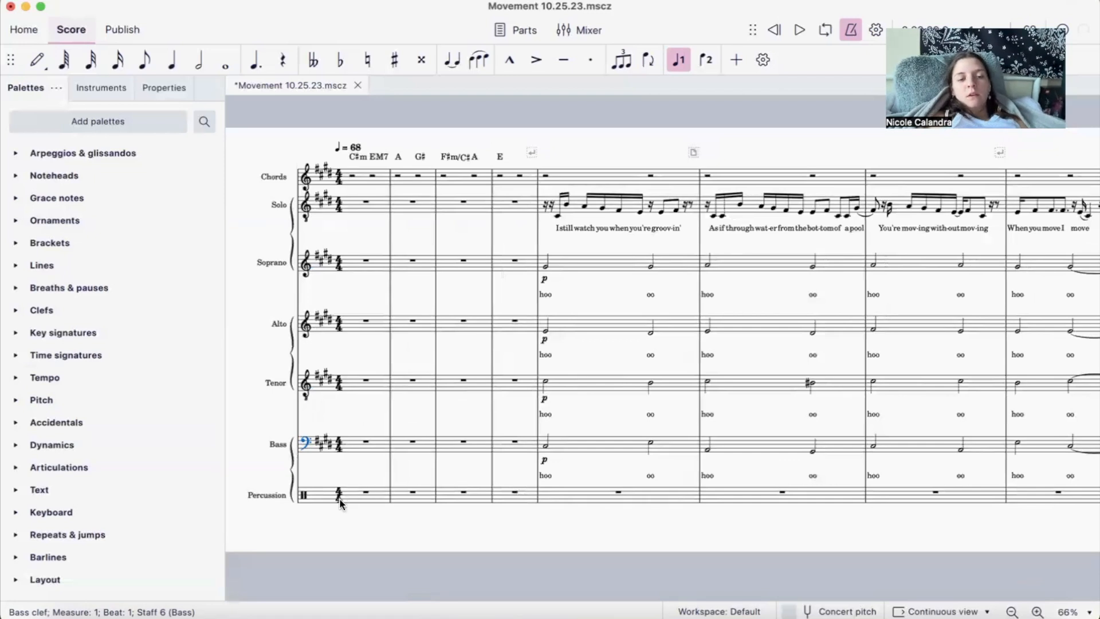
pyautogui.click(298, 498)
pyautogui.click(305, 497)
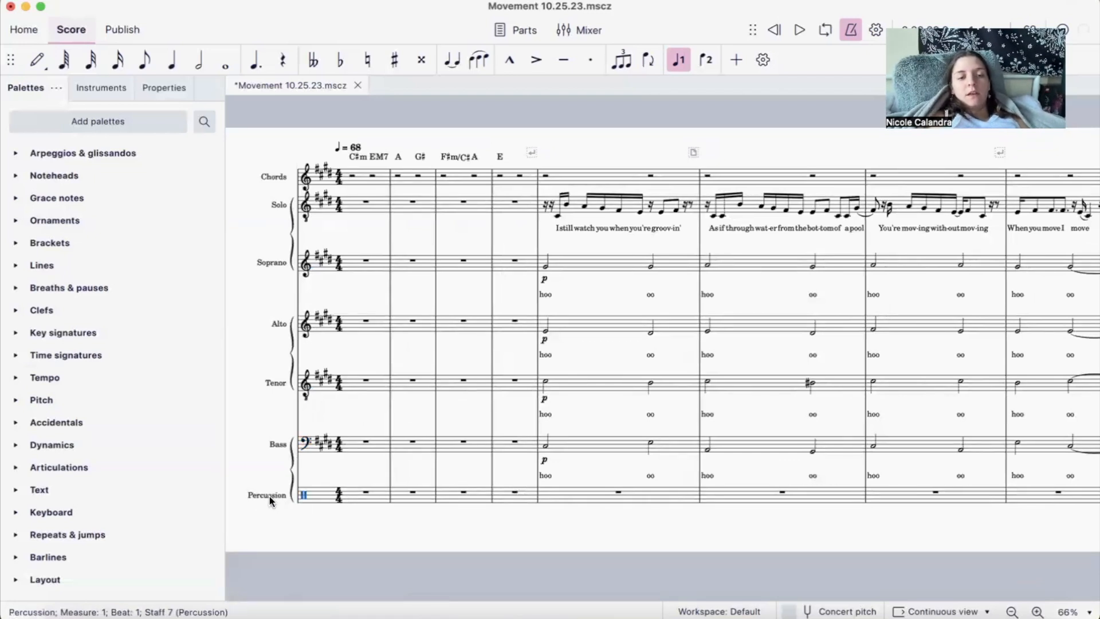
pyautogui.click(279, 494)
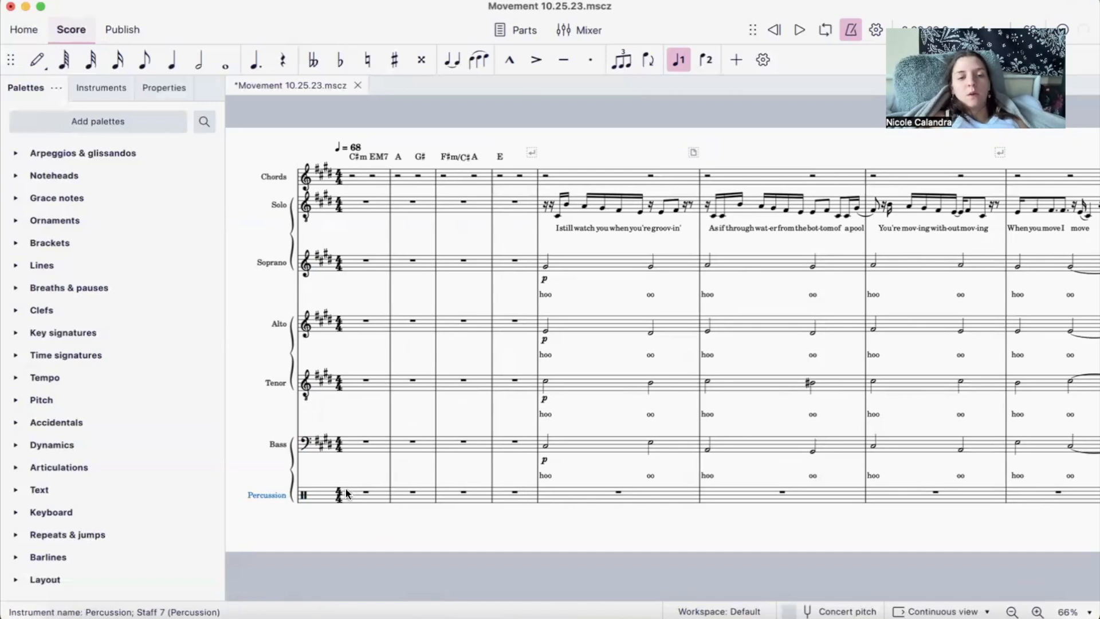
# - Review the Solo lyrics and the backing voice parts from the opening measures through about measure 15
pyautogui.hscroll(2, 527, 269)
pyautogui.scroll(1, 527, 269)
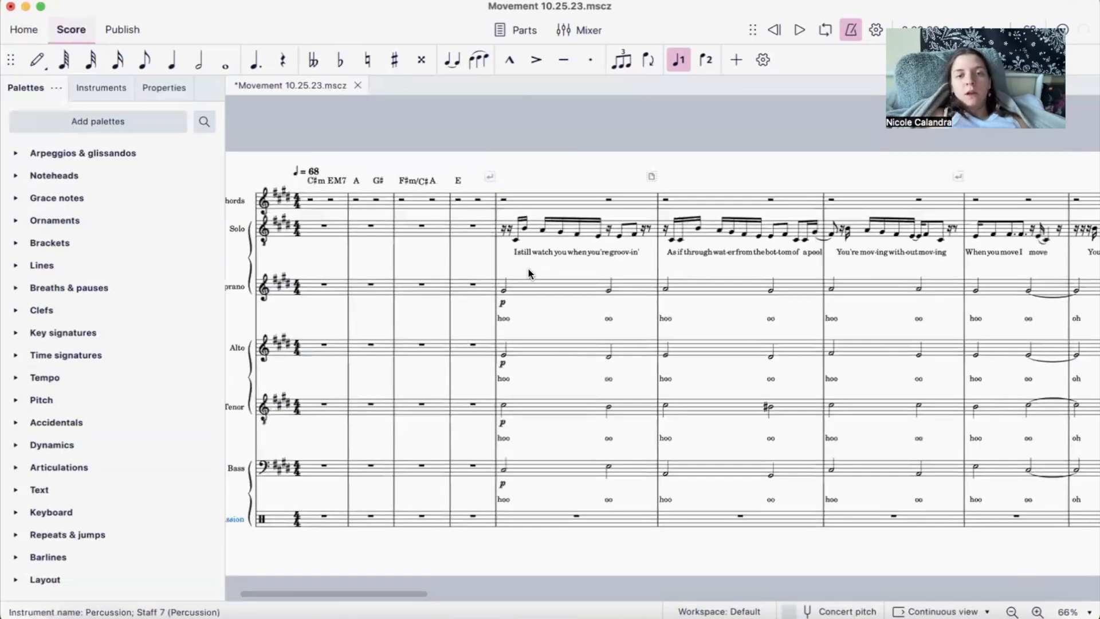
pyautogui.hscroll(2, 528, 267)
pyautogui.scroll(-1, 527, 267)
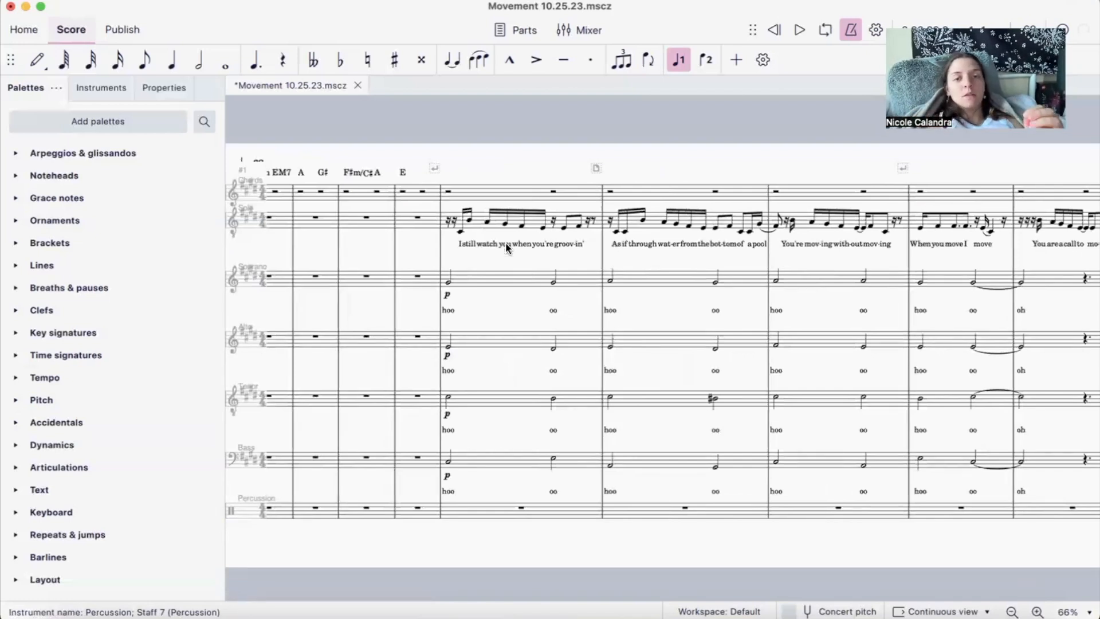
pyautogui.hscroll(10, 492, 246)
pyautogui.hscroll(15, 491, 246)
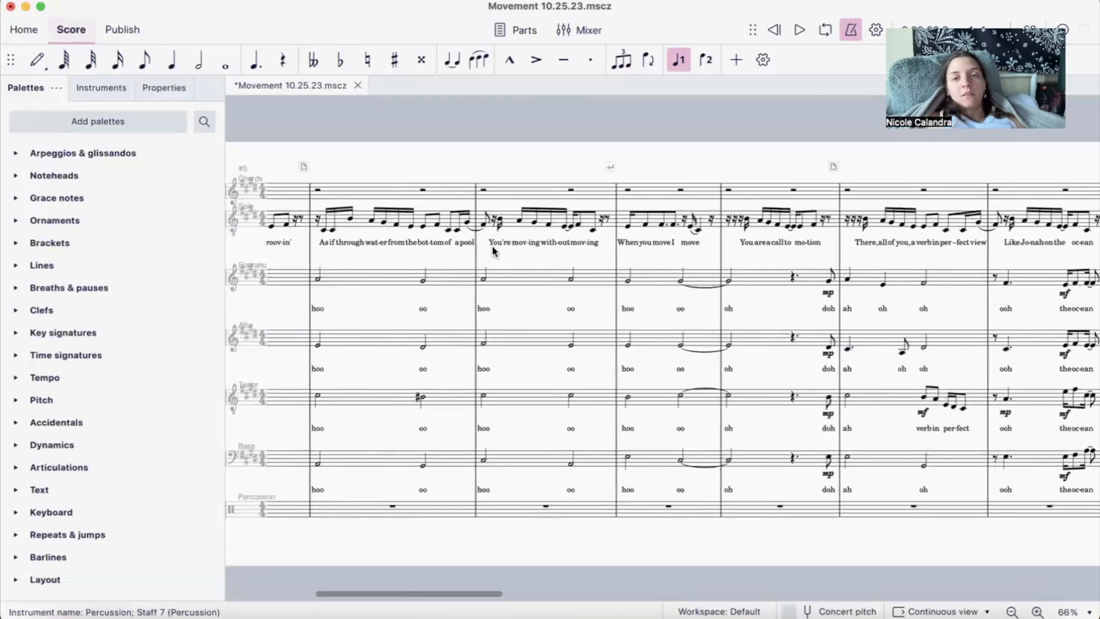
pyautogui.hscroll(-20, 493, 251)
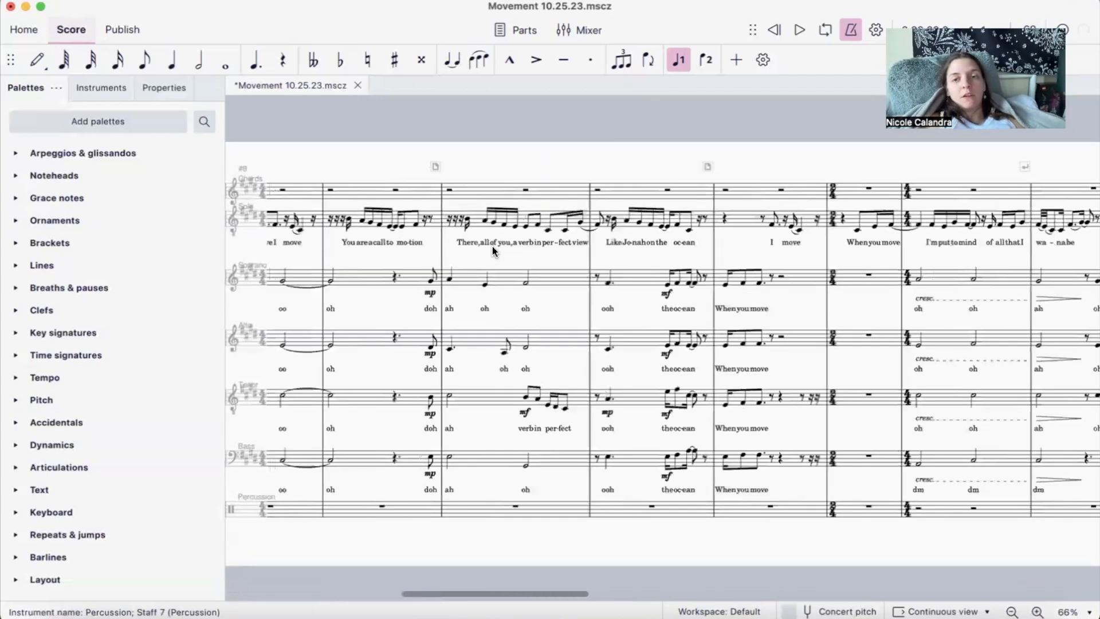
pyautogui.hscroll(-2, 492, 250)
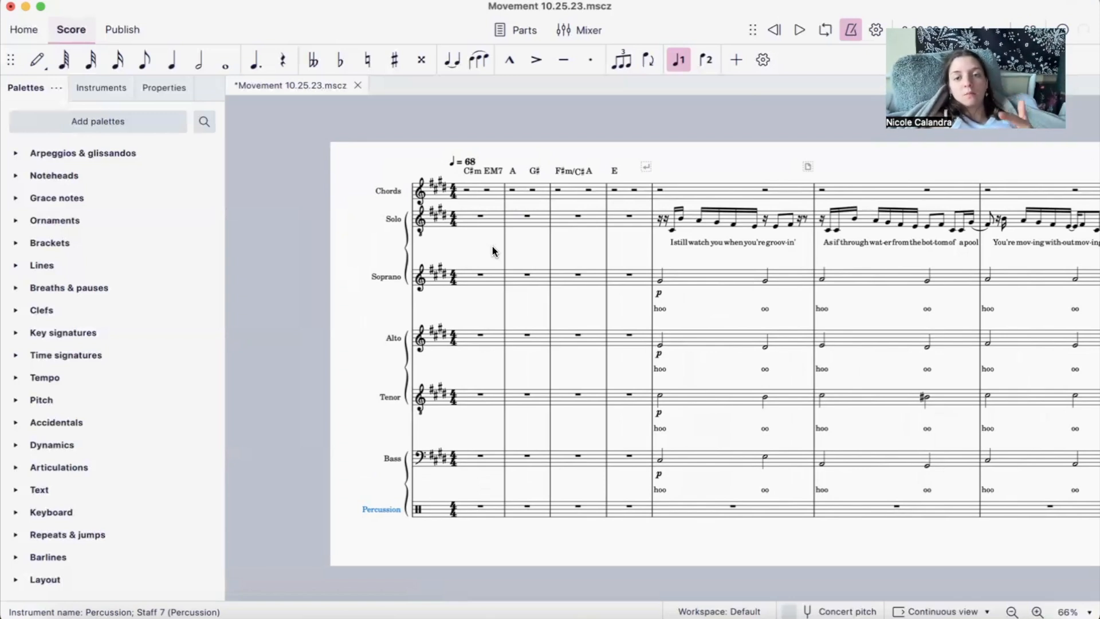
pyautogui.hscroll(2, 492, 248)
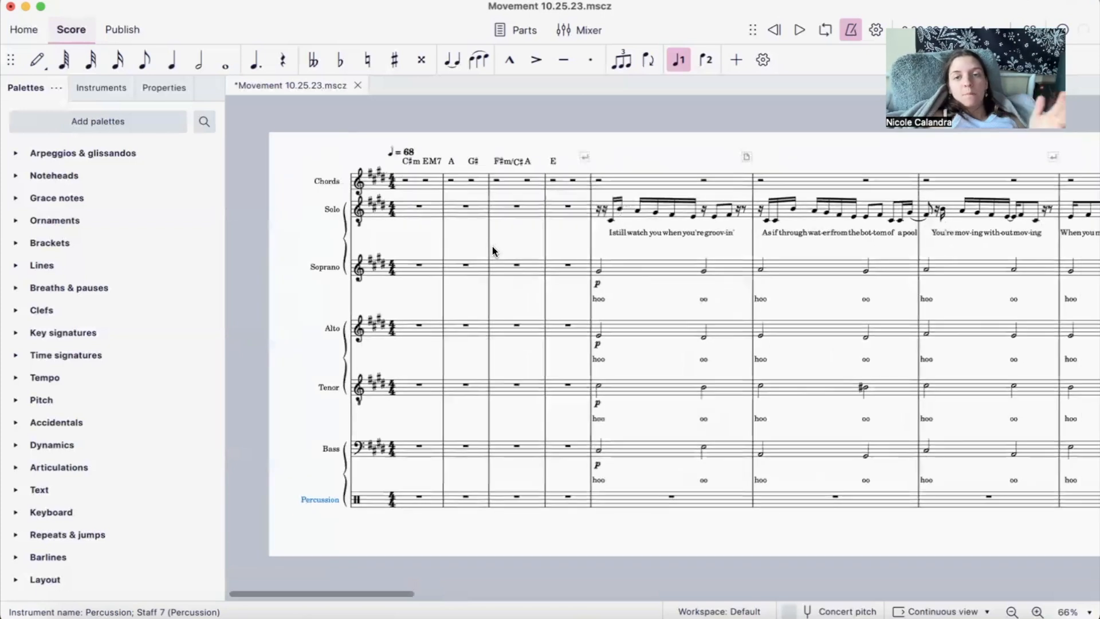
pyautogui.hscroll(1, 492, 250)
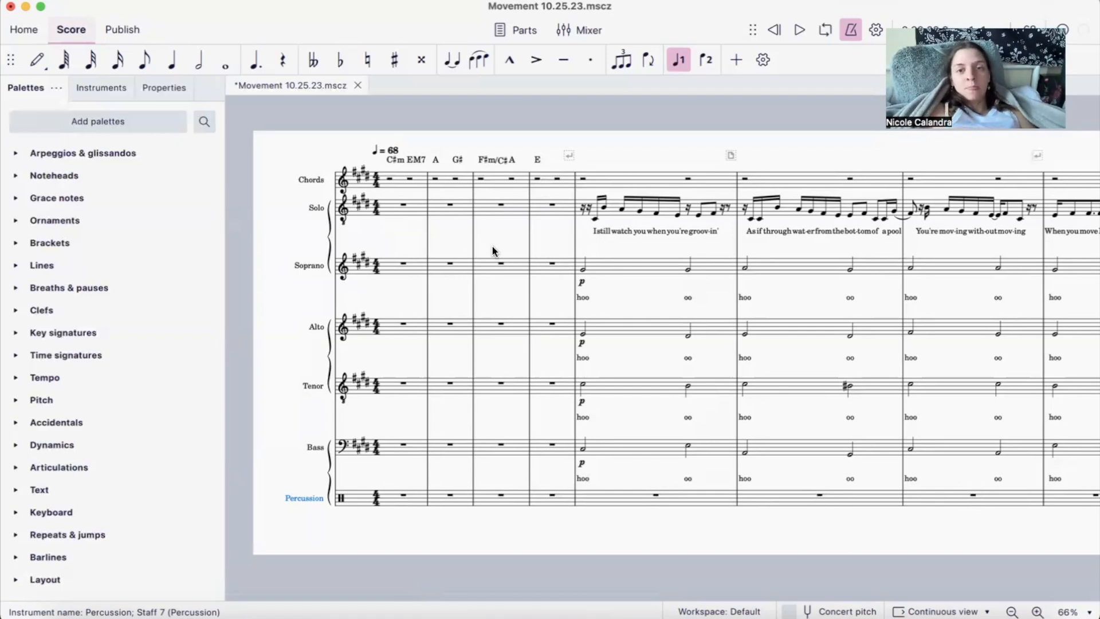
pyautogui.hscroll(10, 492, 248)
pyautogui.hscroll(14, 492, 250)
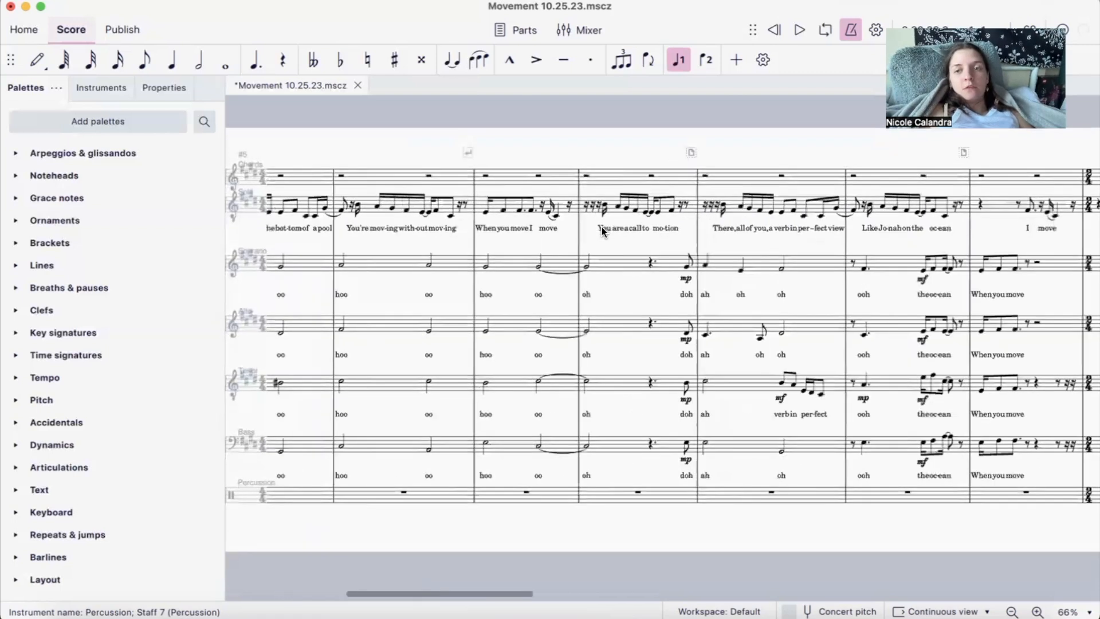
pyautogui.hscroll(17, 602, 231)
pyautogui.hscroll(-20, 601, 231)
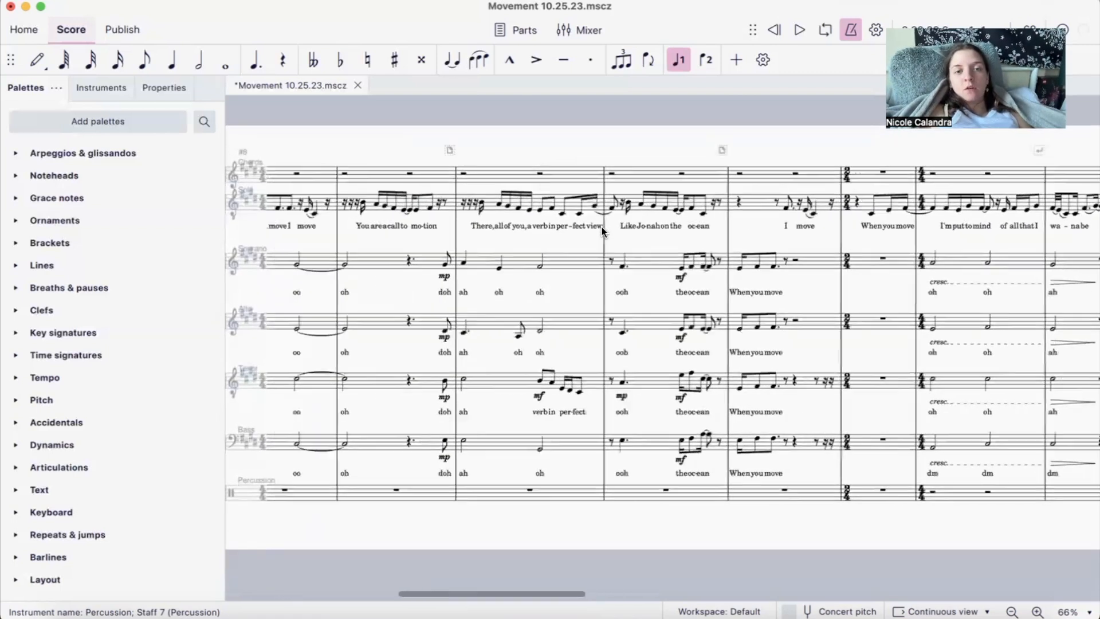
pyautogui.hscroll(-11, 601, 230)
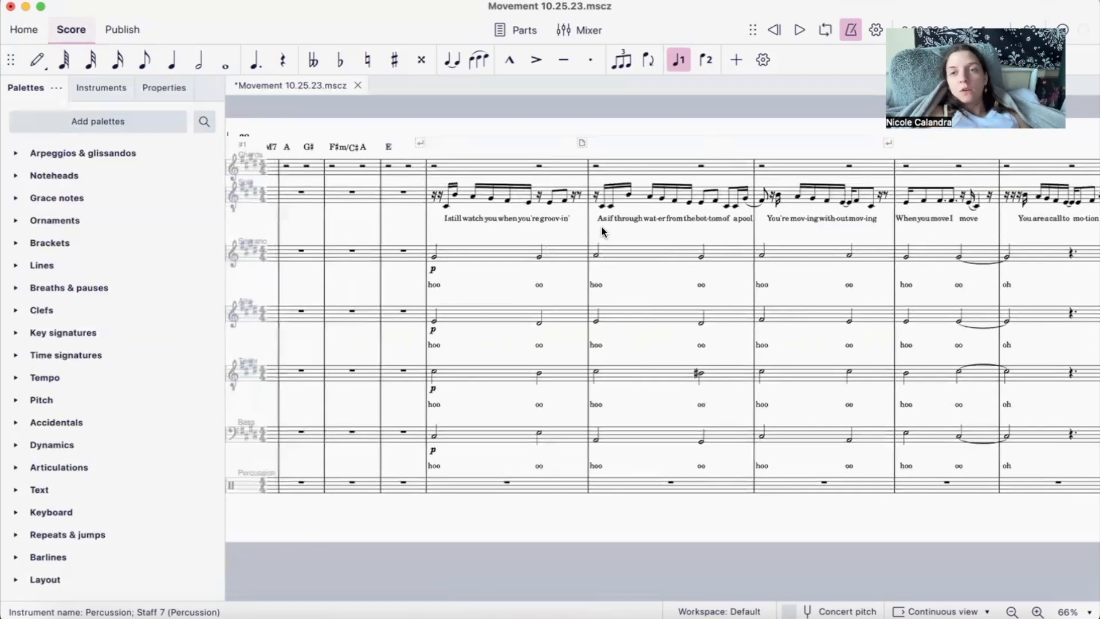
# - Review the Solo line, backing lyrics and dynamics of all voice parts from the opening measures through about measure 34
pyautogui.hscroll(1, 600, 225)
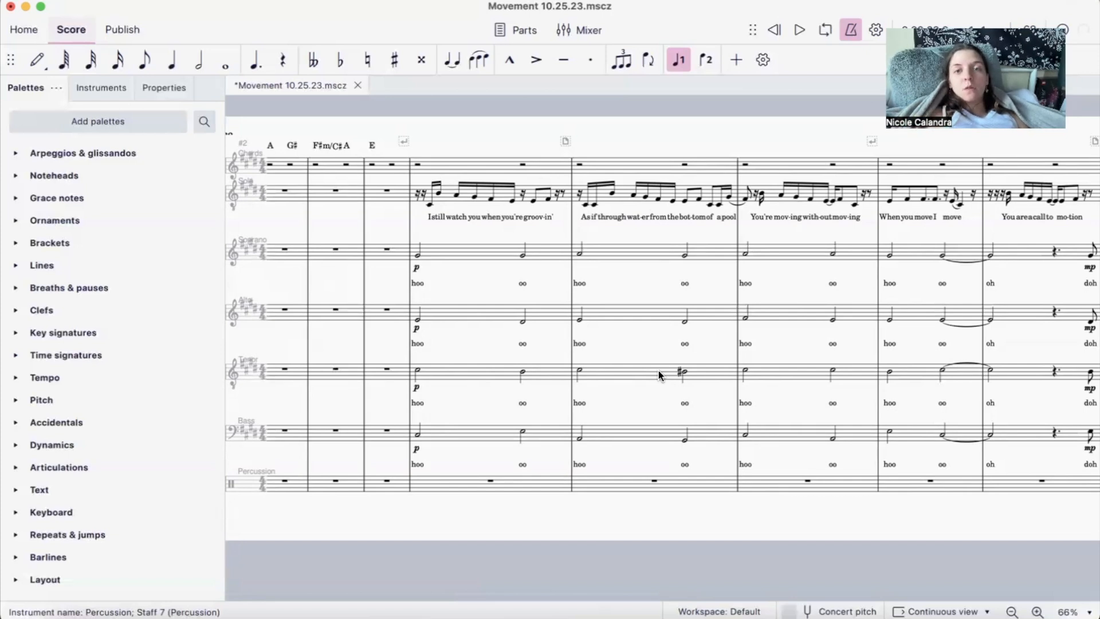
pyautogui.hscroll(1, 658, 370)
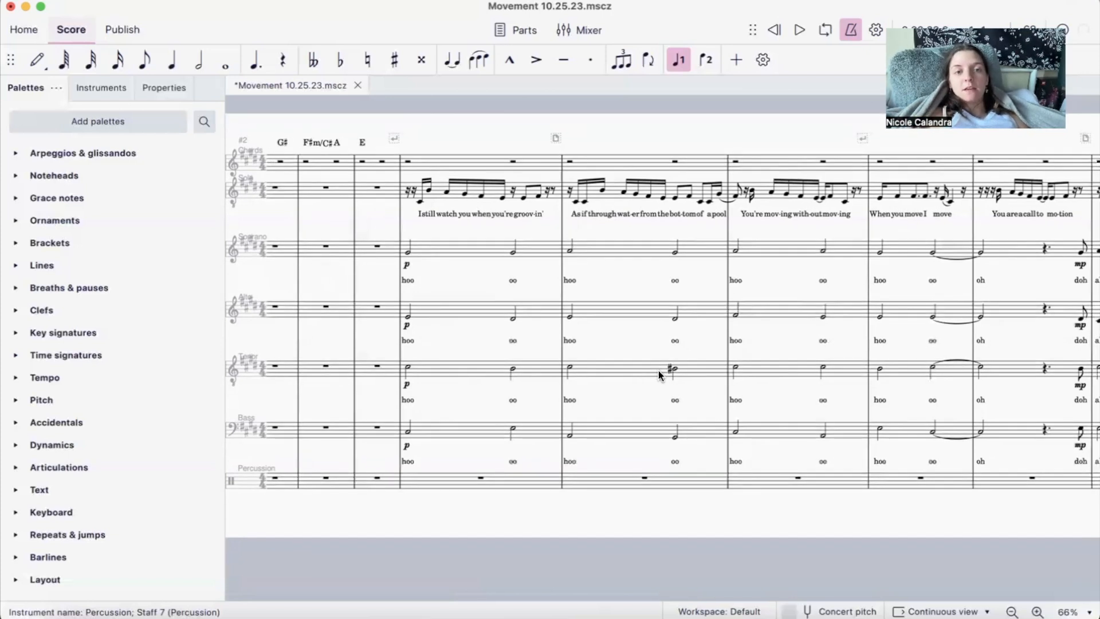
pyautogui.hscroll(15, 610, 332)
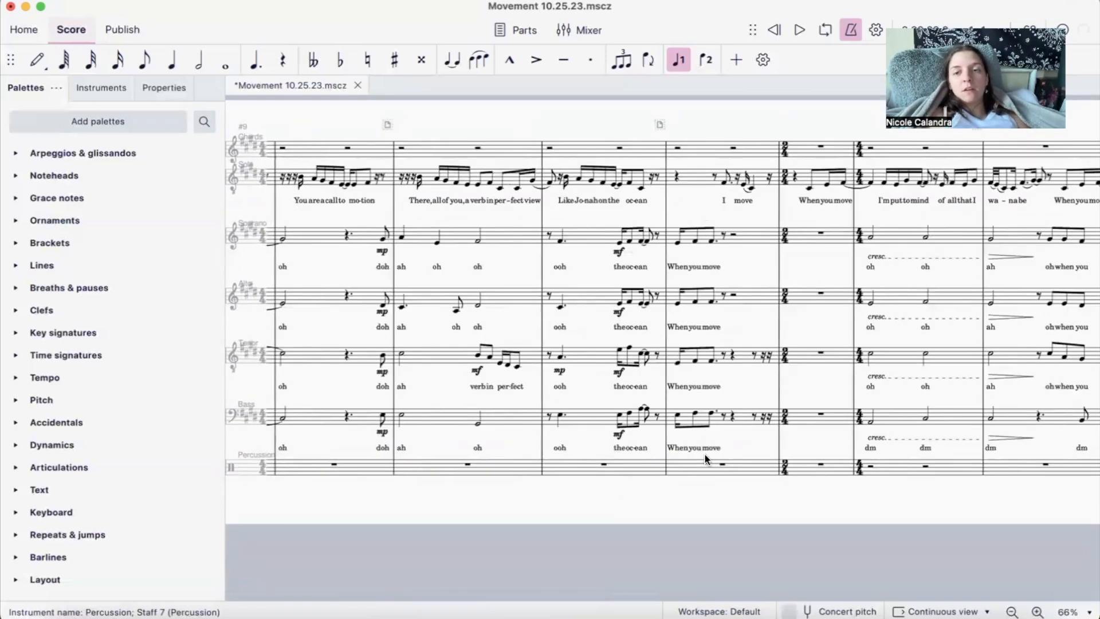
pyautogui.hscroll(15, 705, 455)
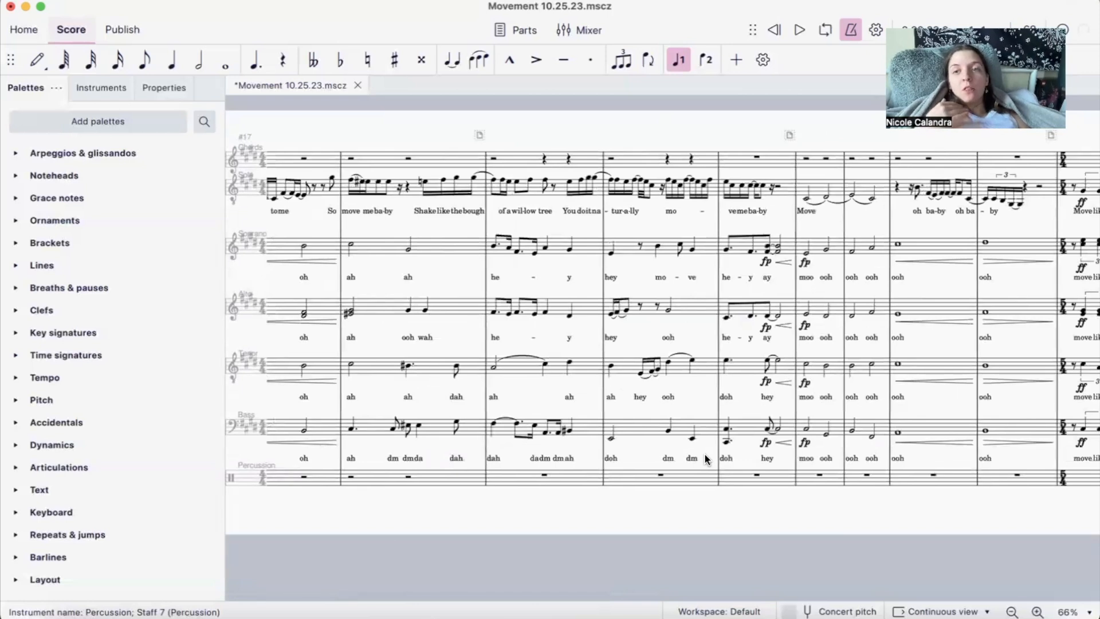
pyautogui.hscroll(5, 753, 359)
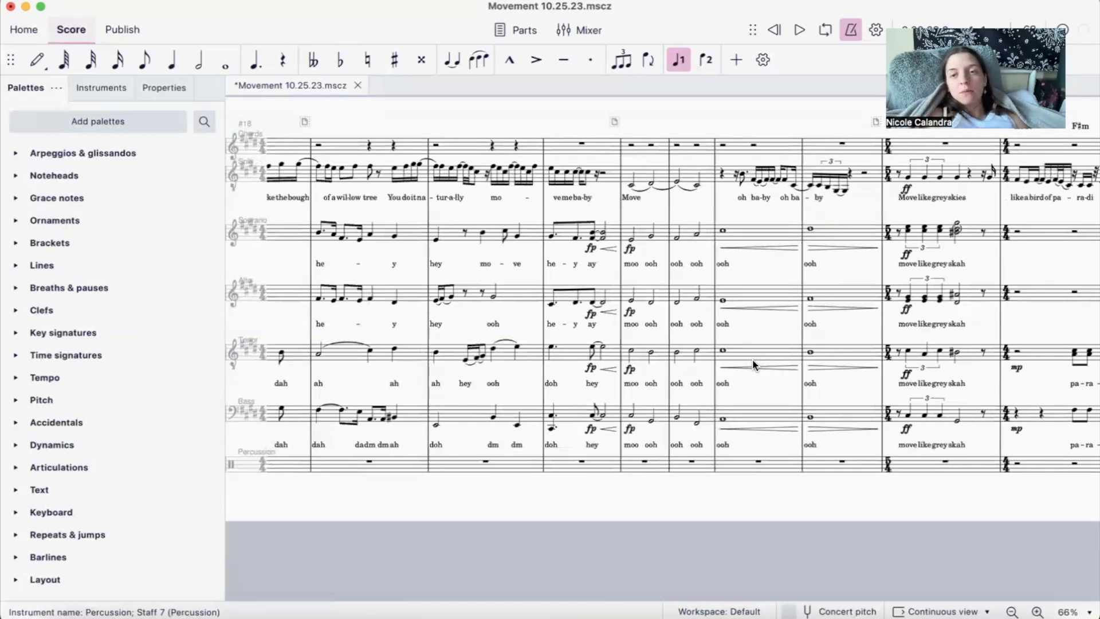
pyautogui.hscroll(10, 751, 358)
pyautogui.hscroll(2, 753, 364)
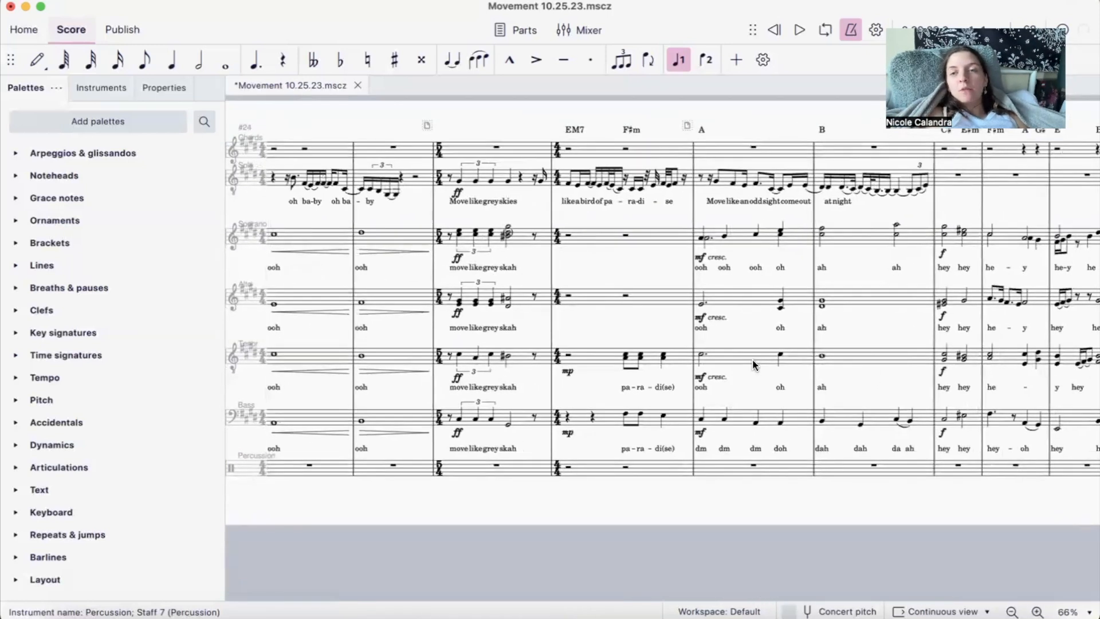
pyautogui.hscroll(7, 621, 249)
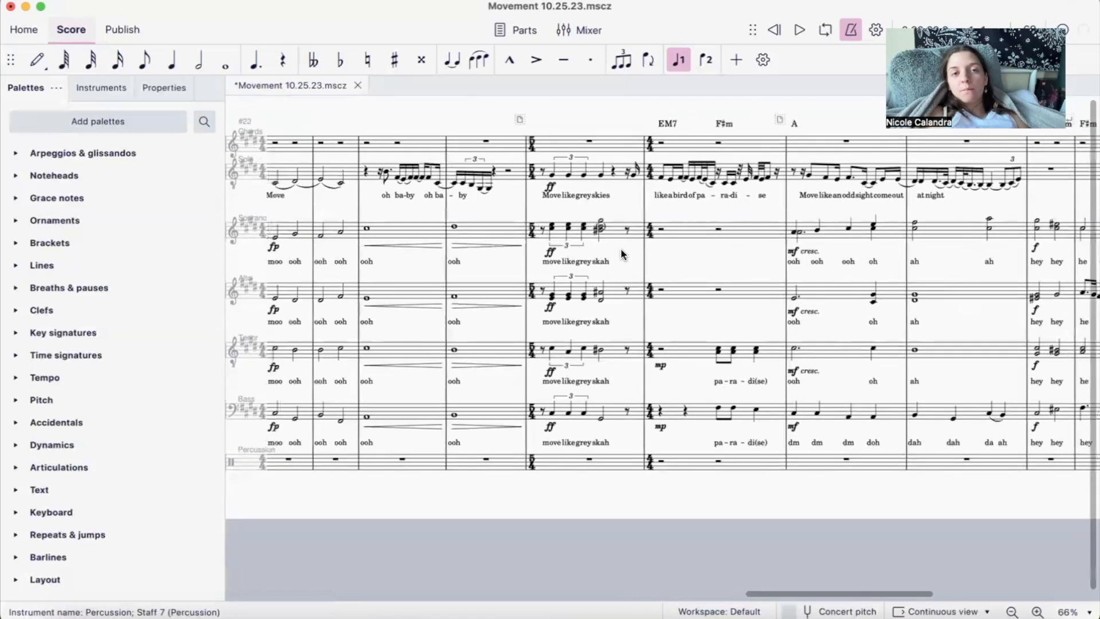
pyautogui.hscroll(15, 674, 269)
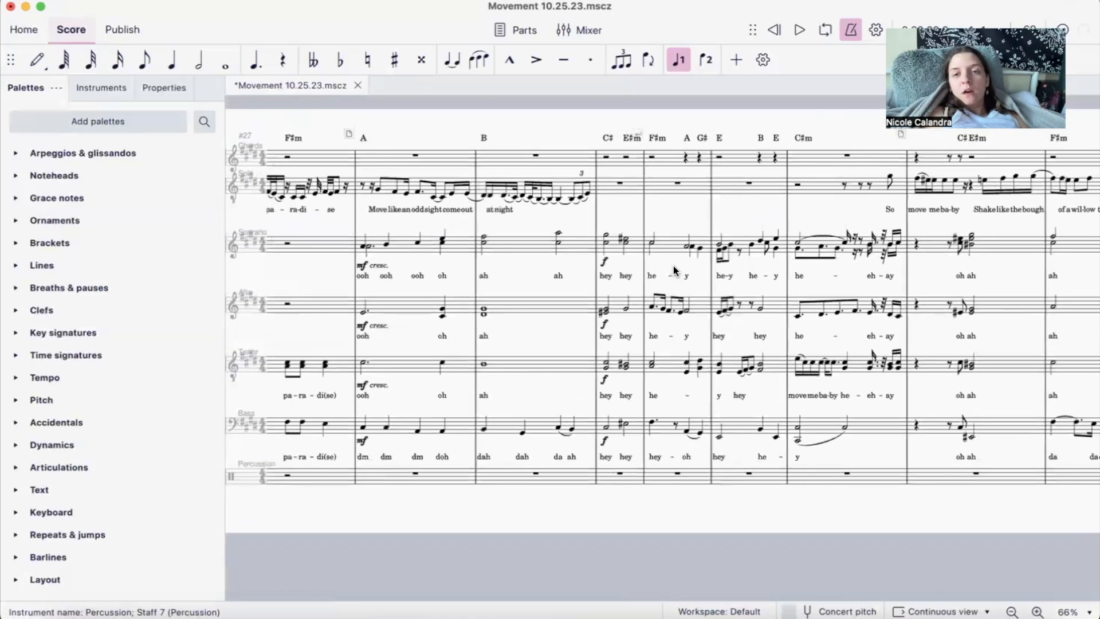
# - Re-examine the backing vocal lines from about measure 6 through the chord symbols and harmonies in measures 27 to 33
pyautogui.hscroll(10, 673, 269)
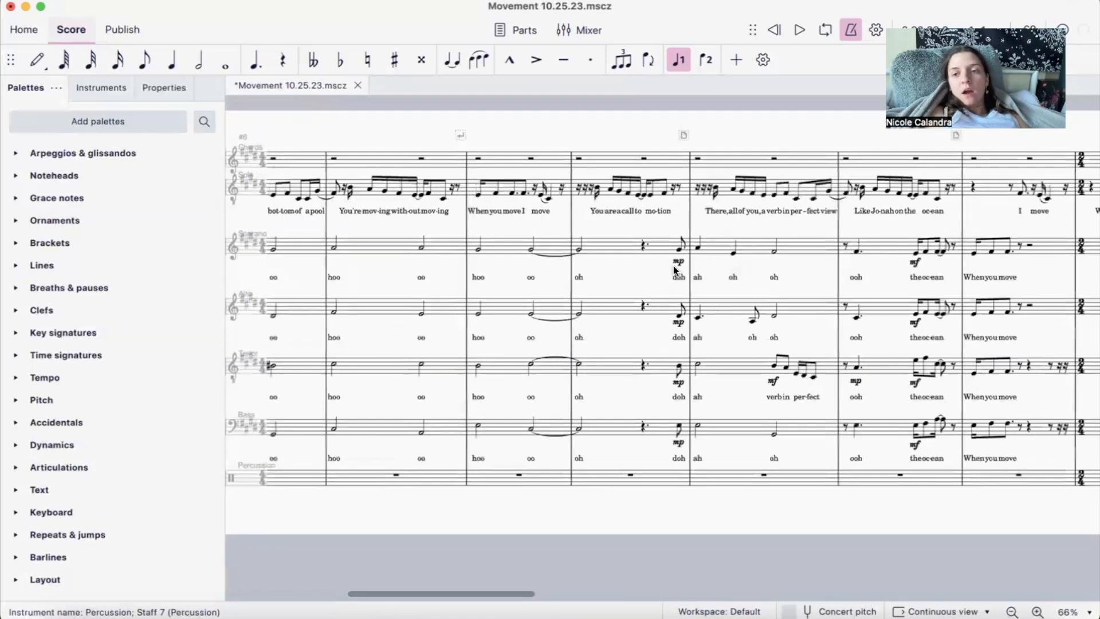
pyautogui.hscroll(12, 672, 263)
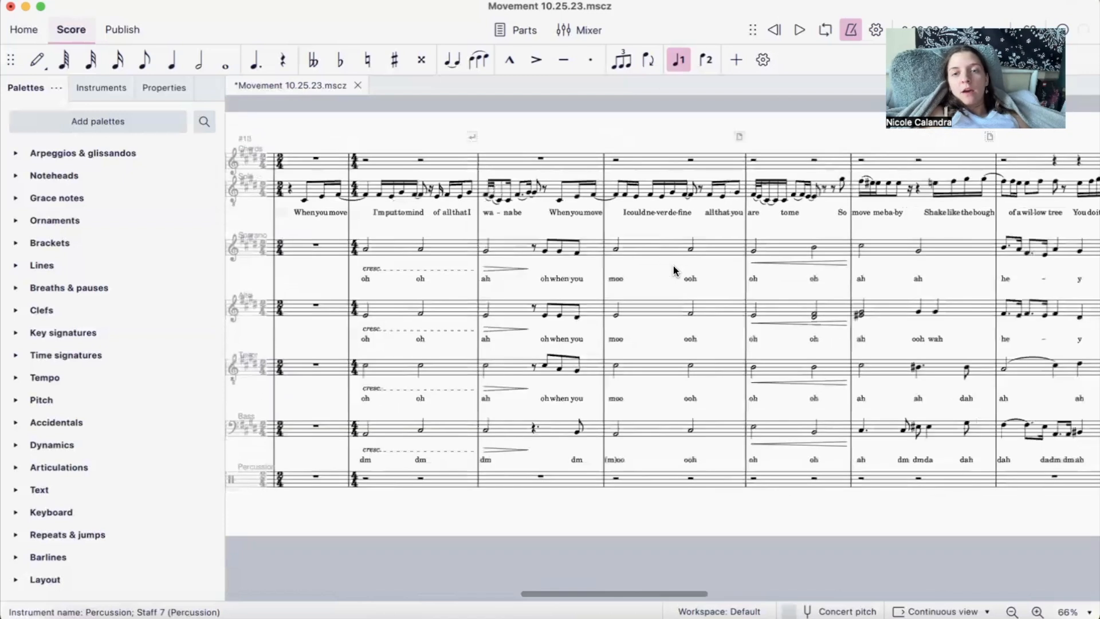
pyautogui.hscroll(8, 737, 258)
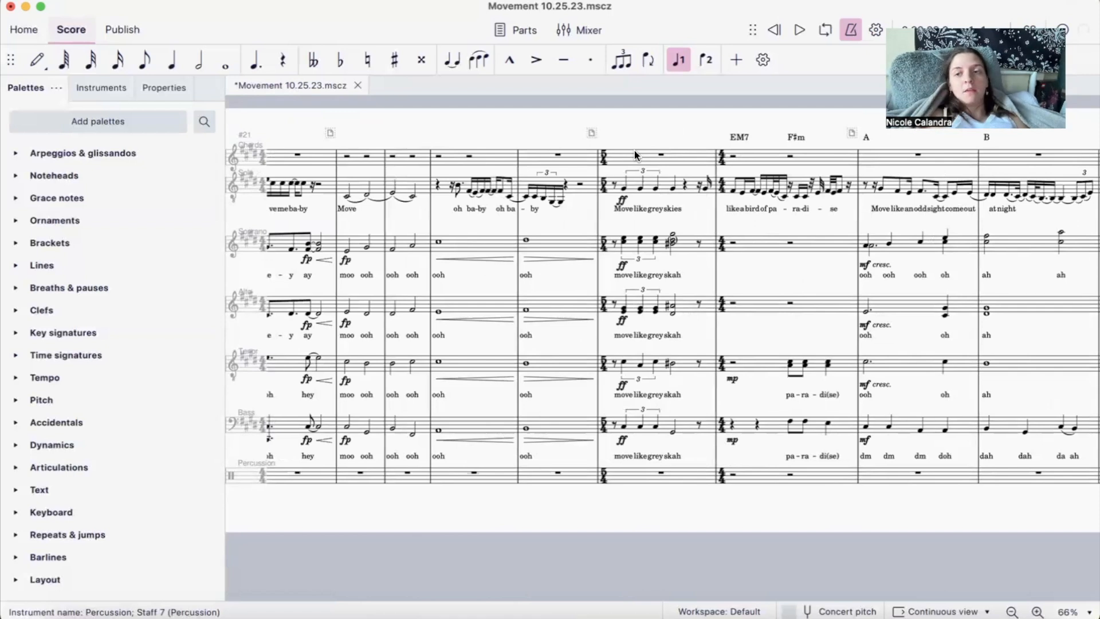
pyautogui.hscroll(6, 634, 150)
pyautogui.hscroll(2, 634, 150)
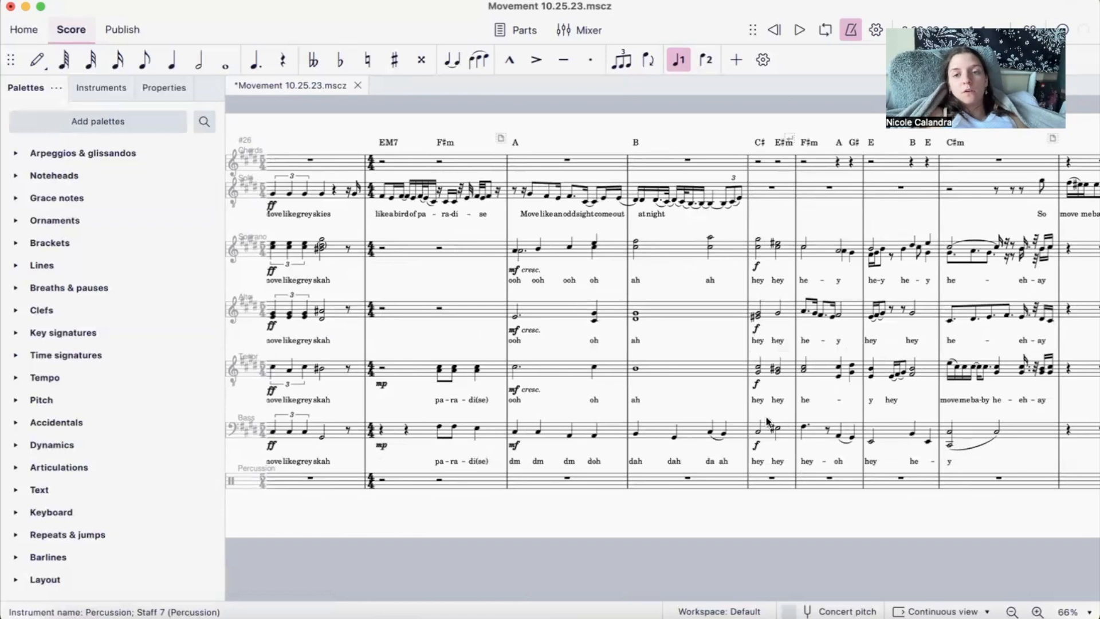
pyautogui.scroll(-2, 806, 433)
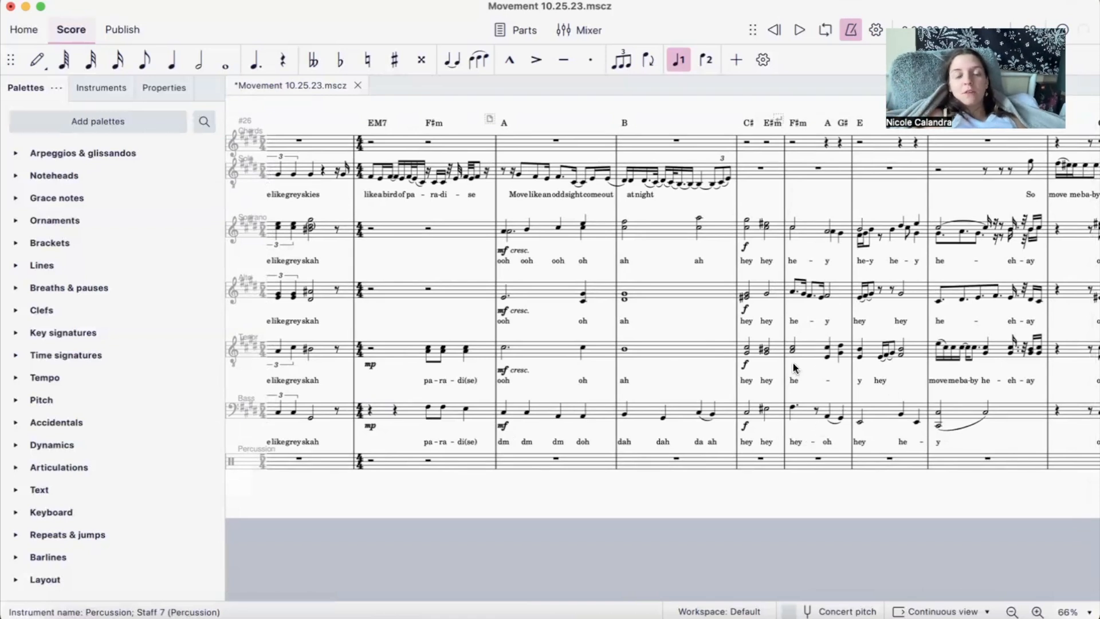
# - Examine the sustained "hoo" and "oo" backing harmonies in measures 5 to 10 against the opening chord symbols
pyautogui.hscroll(-20, 818, 261)
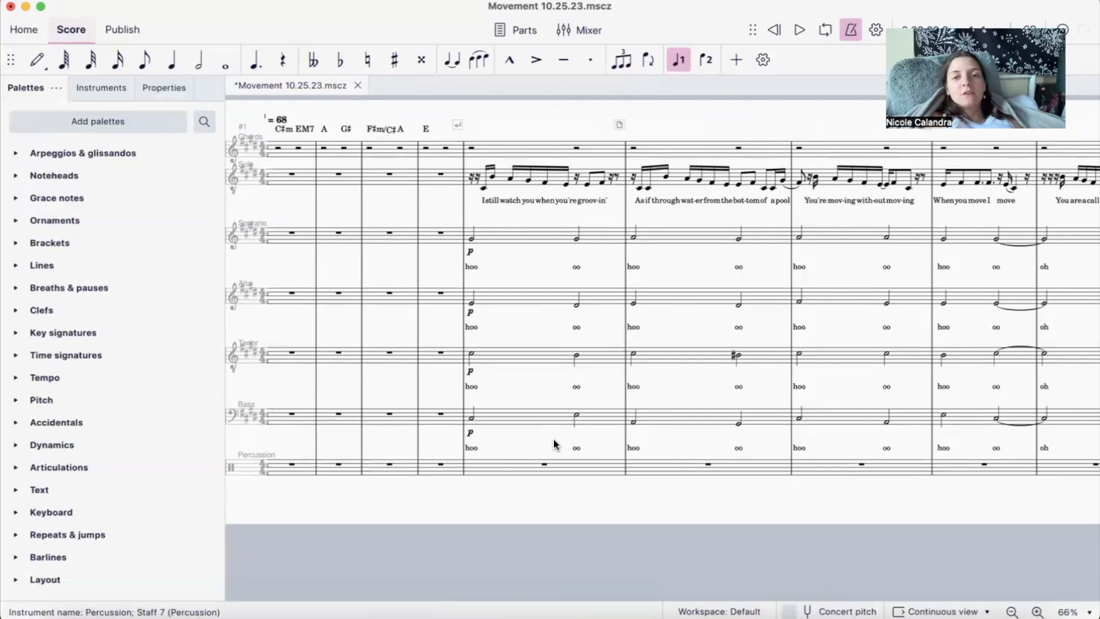
pyautogui.hscroll(3, 553, 444)
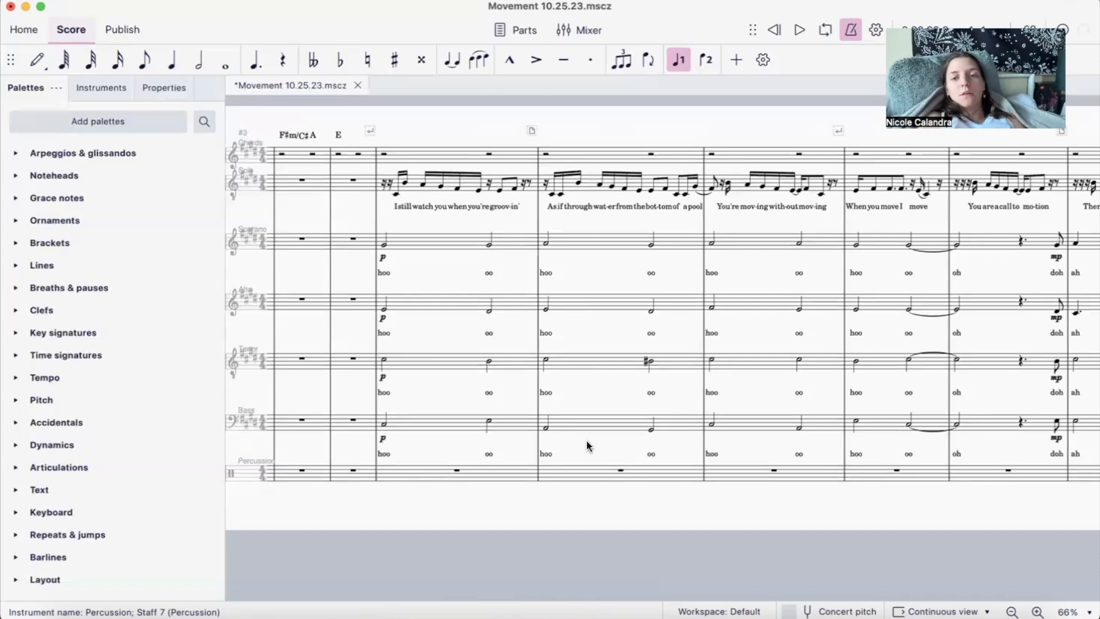
pyautogui.hscroll(5, 588, 445)
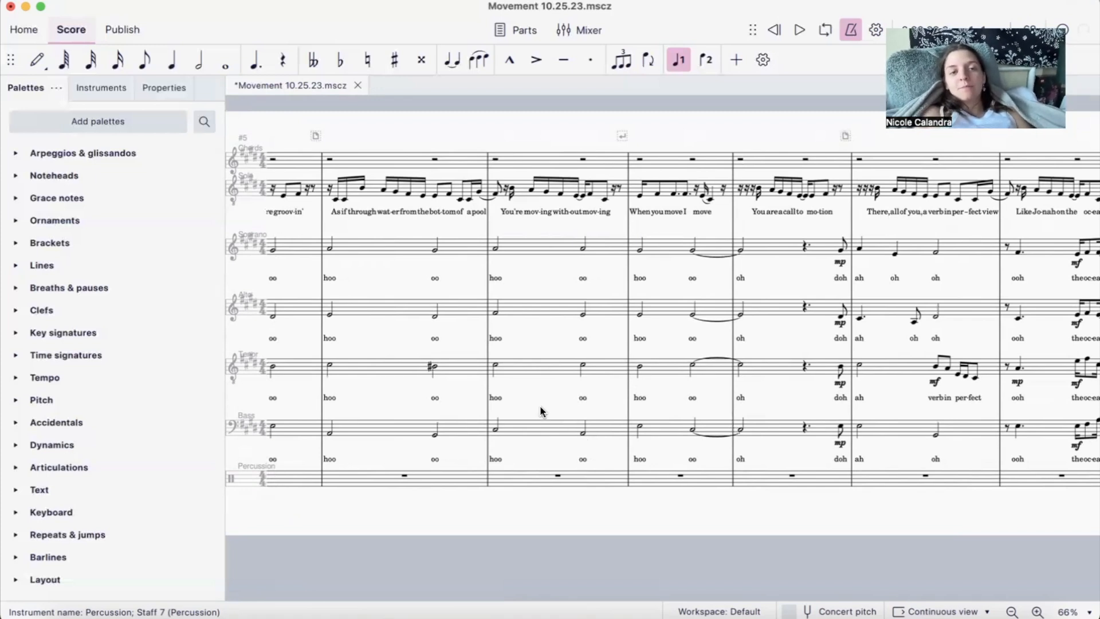
pyautogui.hscroll(-7, 540, 404)
pyautogui.hscroll(5, 539, 404)
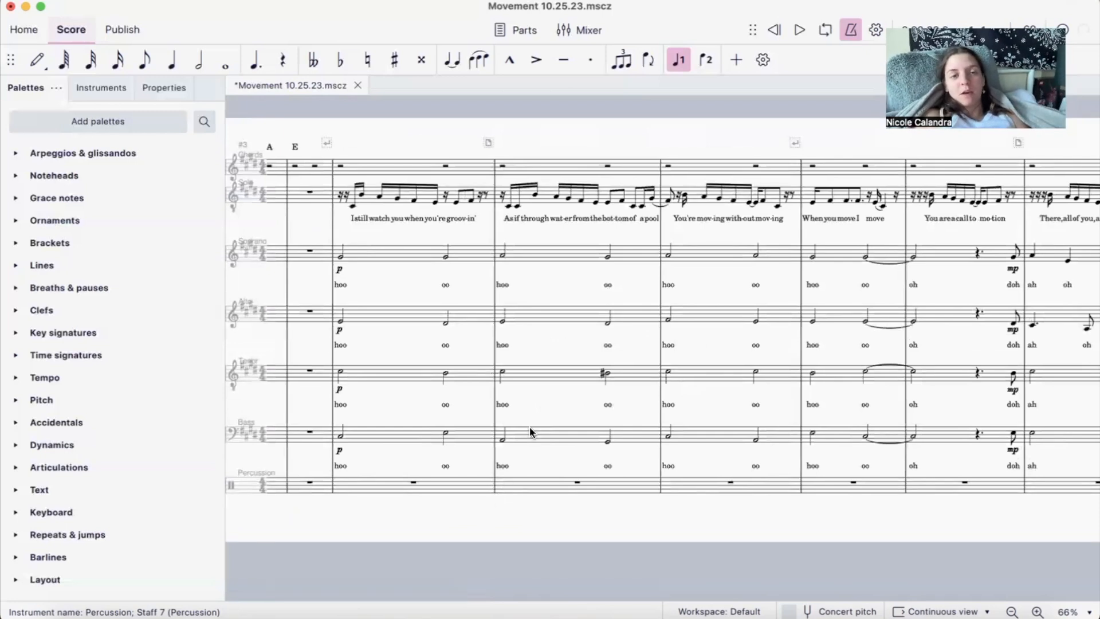
pyautogui.hscroll(2, 530, 433)
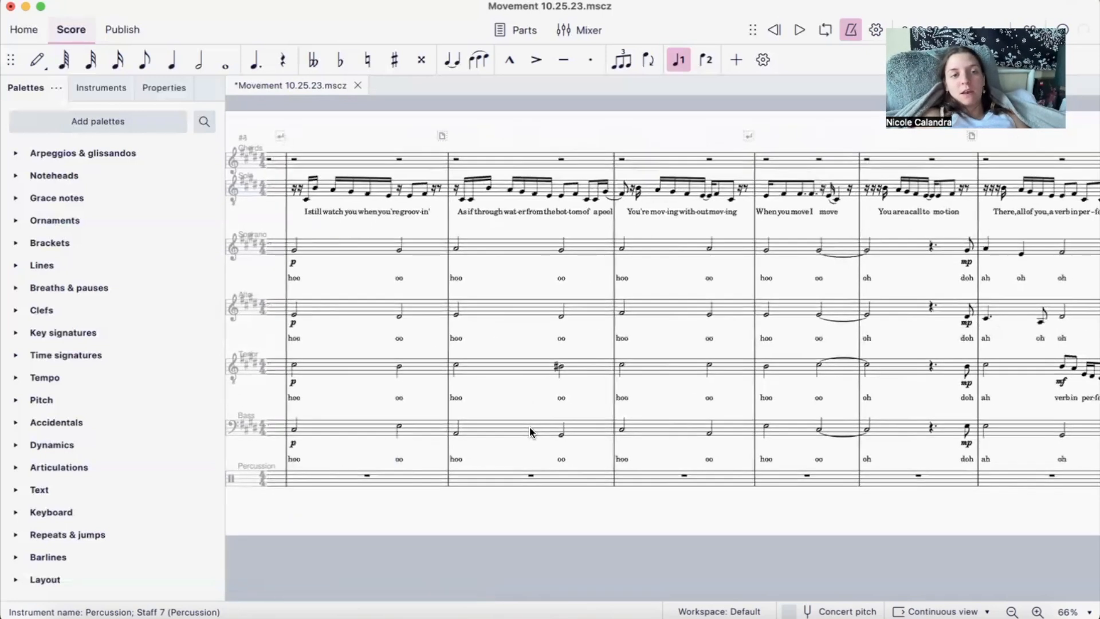
pyautogui.hscroll(-4, 530, 432)
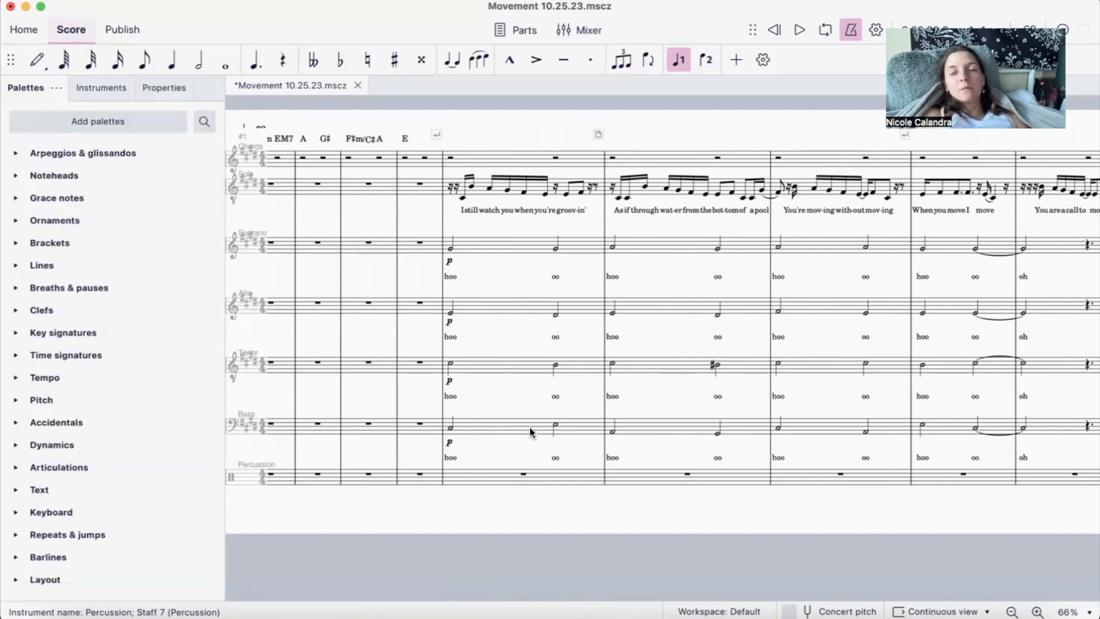
pyautogui.hscroll(1, 597, 413)
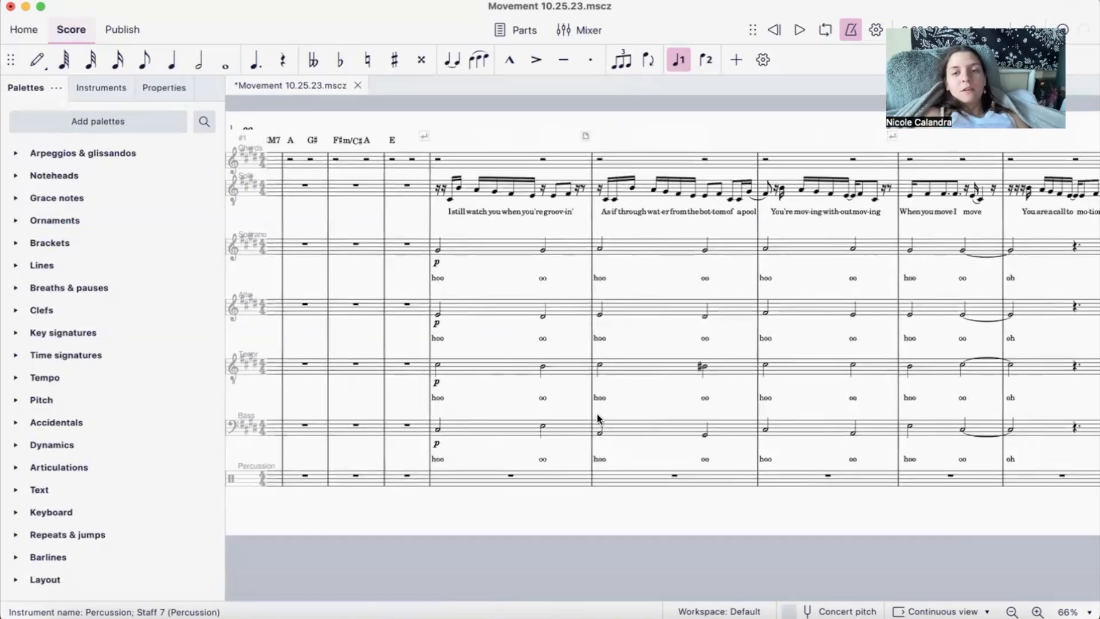
pyautogui.hscroll(2, 597, 414)
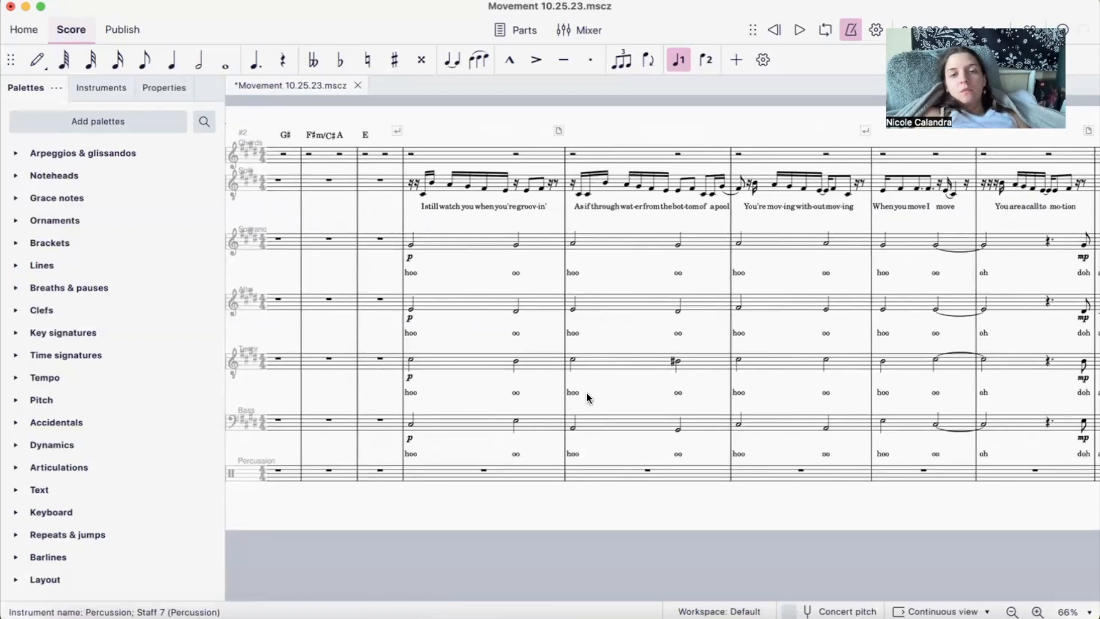
pyautogui.hscroll(1, 588, 397)
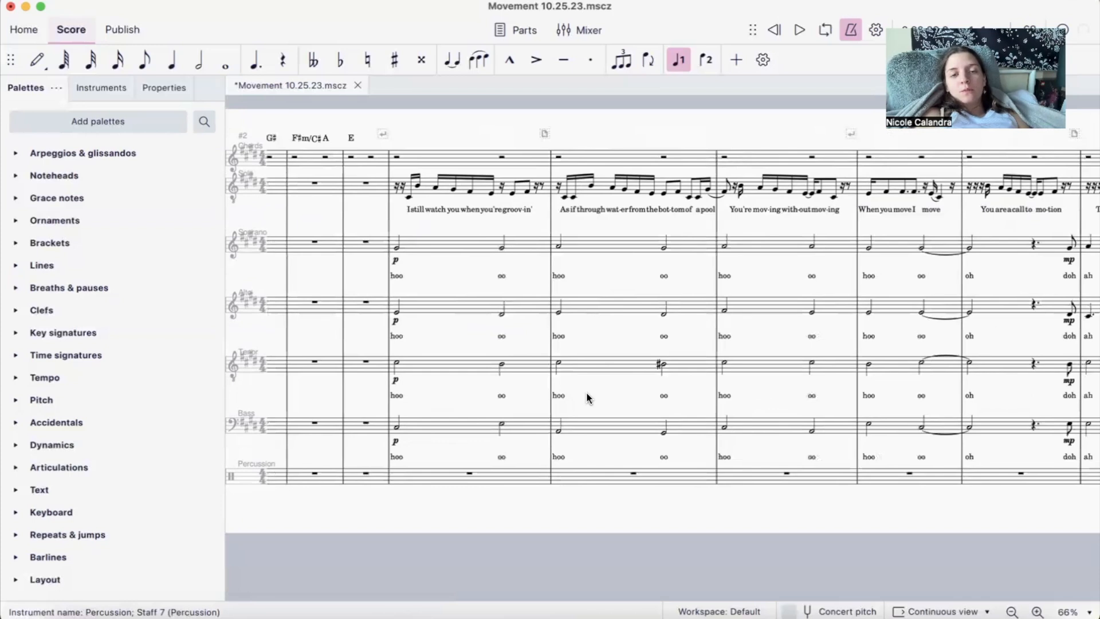
# - Inspect the F#m/C# chord symbol in measure 3 and the individual Bass half notes from measure 5 to the start of measure 8
pyautogui.hscroll(-4, 403, 150)
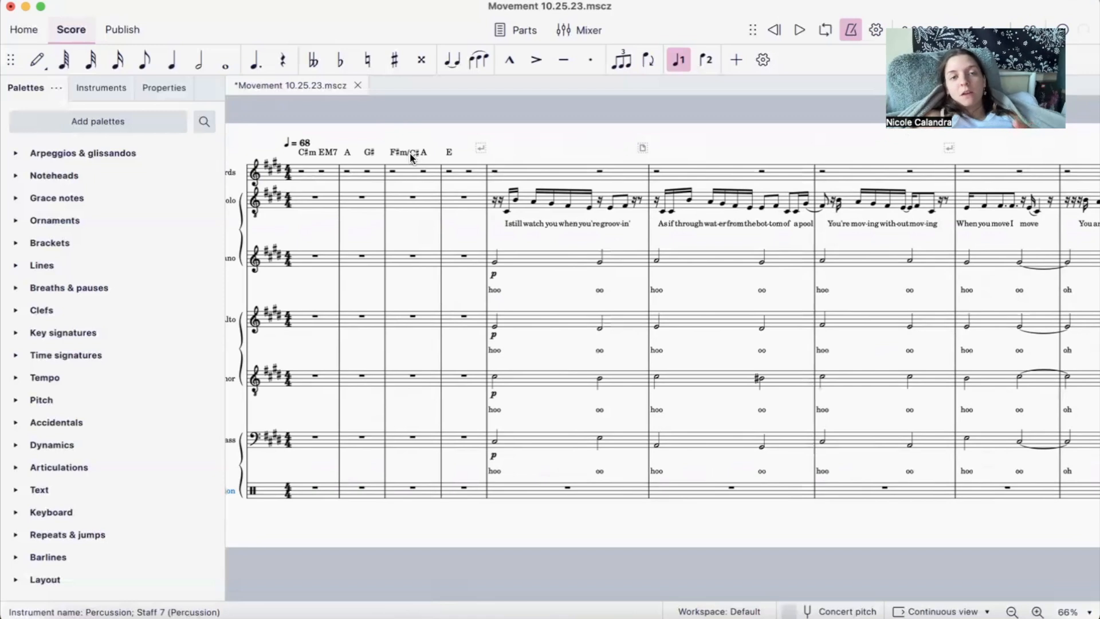
pyautogui.click(412, 154)
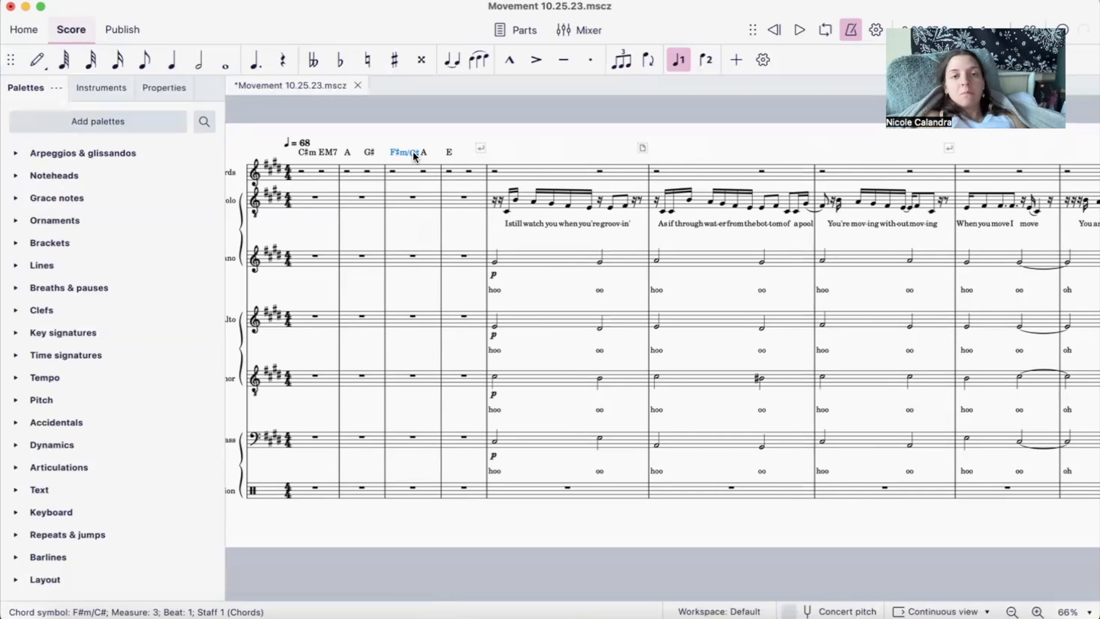
pyautogui.hscroll(1, 497, 193)
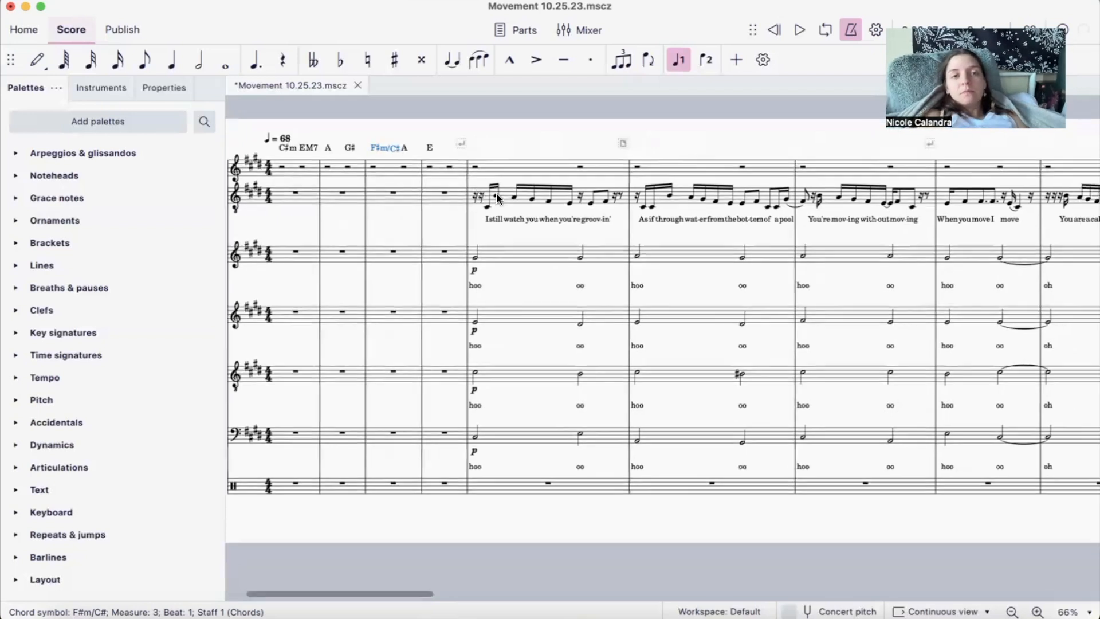
pyautogui.click(475, 435)
pyautogui.click(581, 435)
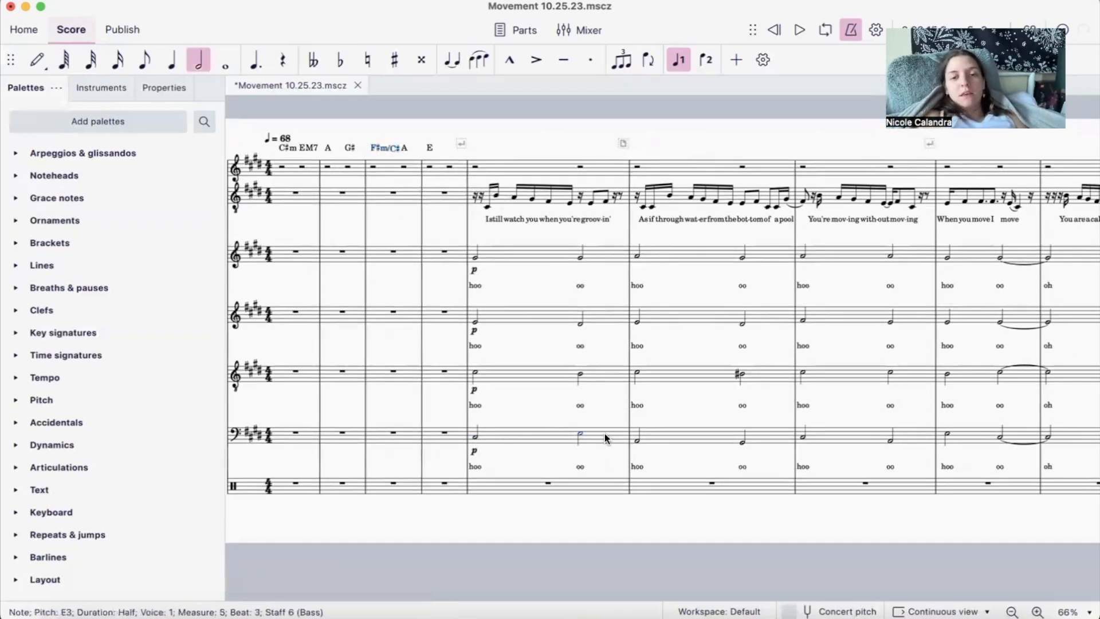
pyautogui.click(636, 441)
pyautogui.click(742, 442)
pyautogui.click(803, 438)
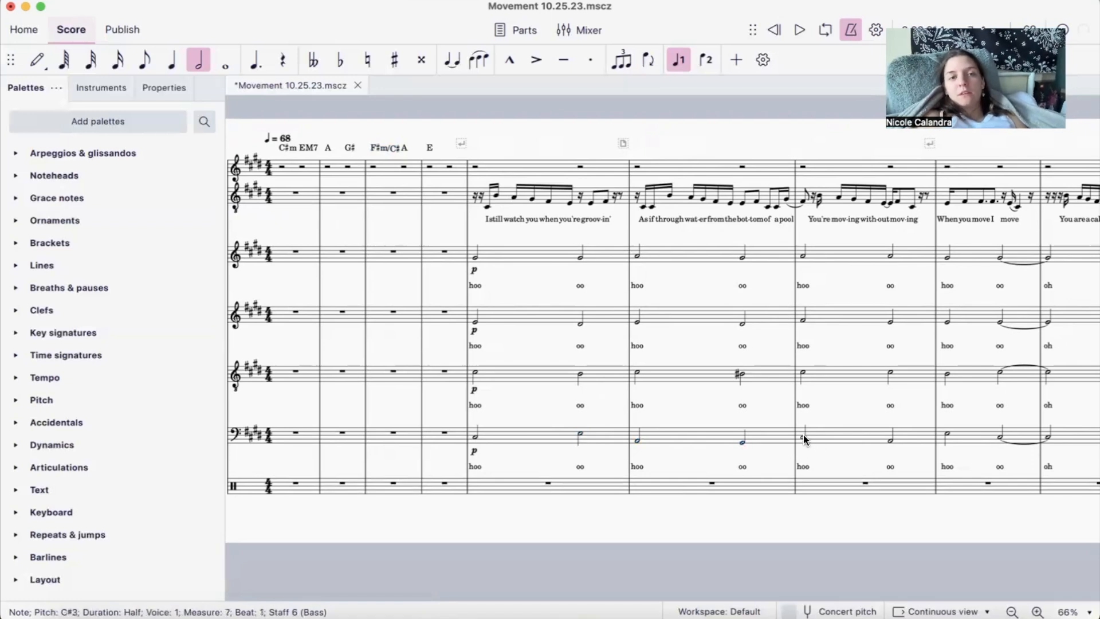
pyautogui.click(890, 444)
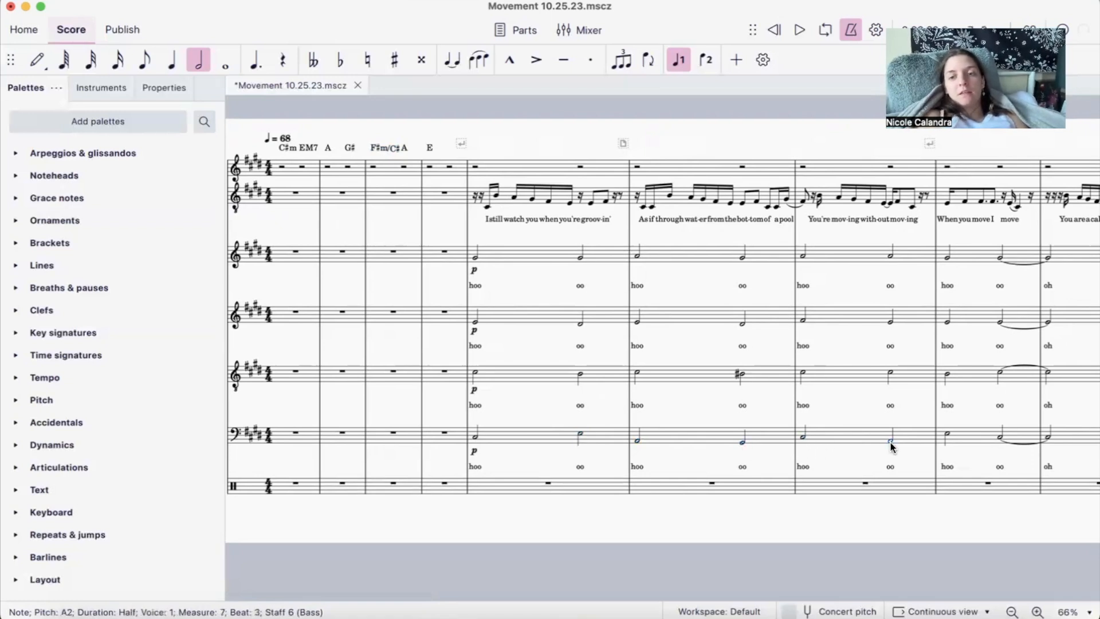
pyautogui.press('Right')
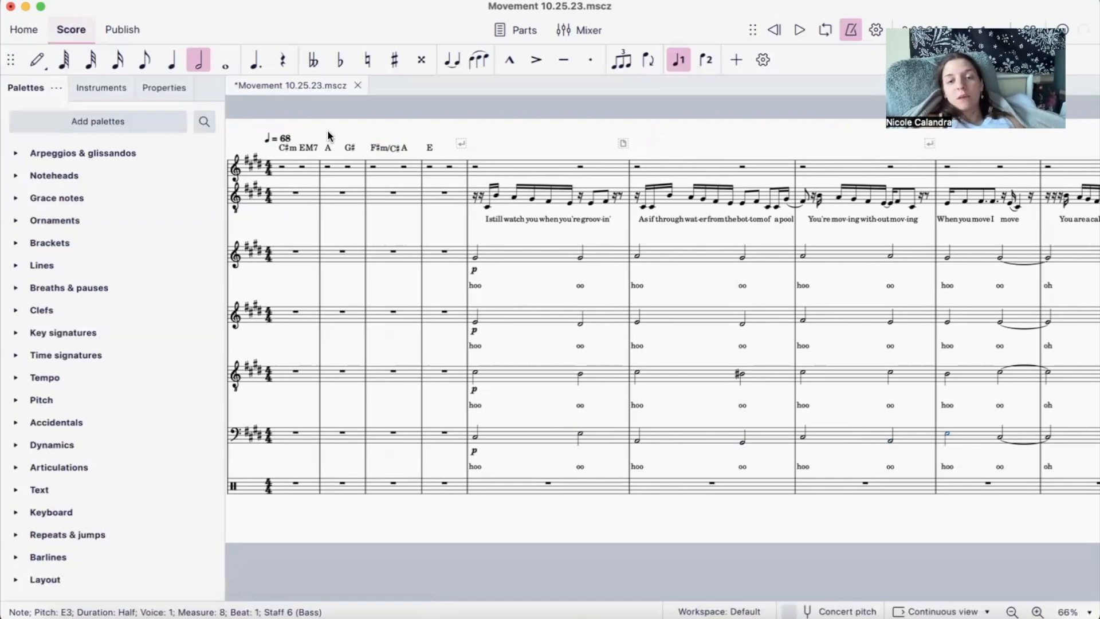
# - Review how the voice parts develop from the opening measures to the 5/4 "Move like grey skies" measure and the following 4/4 measure
pyautogui.hscroll(3, 449, 306)
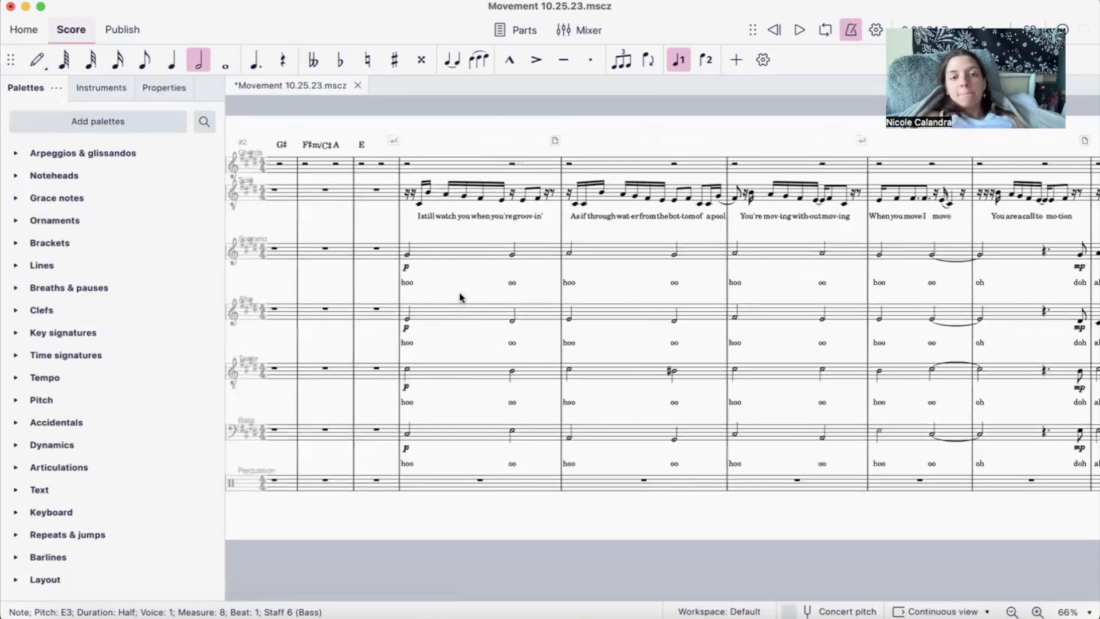
pyautogui.hscroll(2, 422, 431)
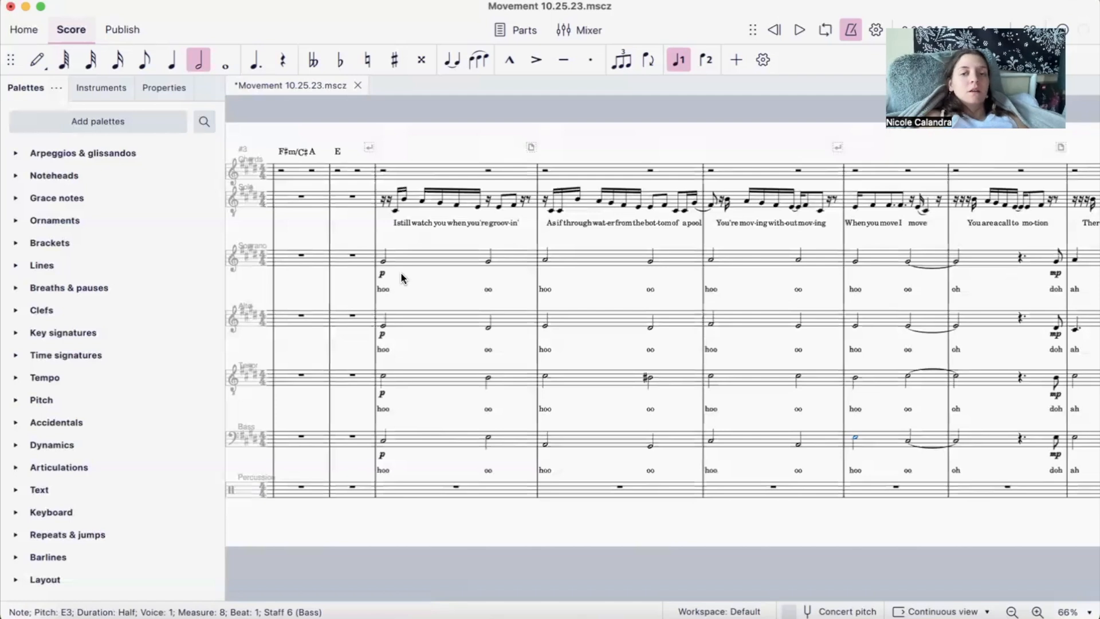
pyautogui.hscroll(10, 401, 272)
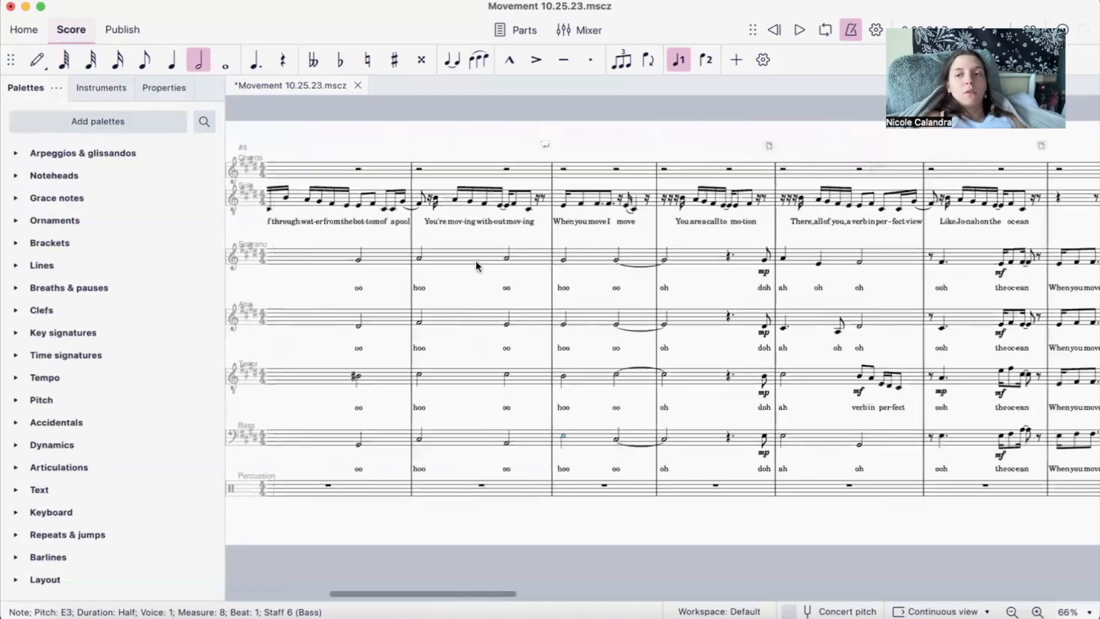
pyautogui.hscroll(20, 727, 273)
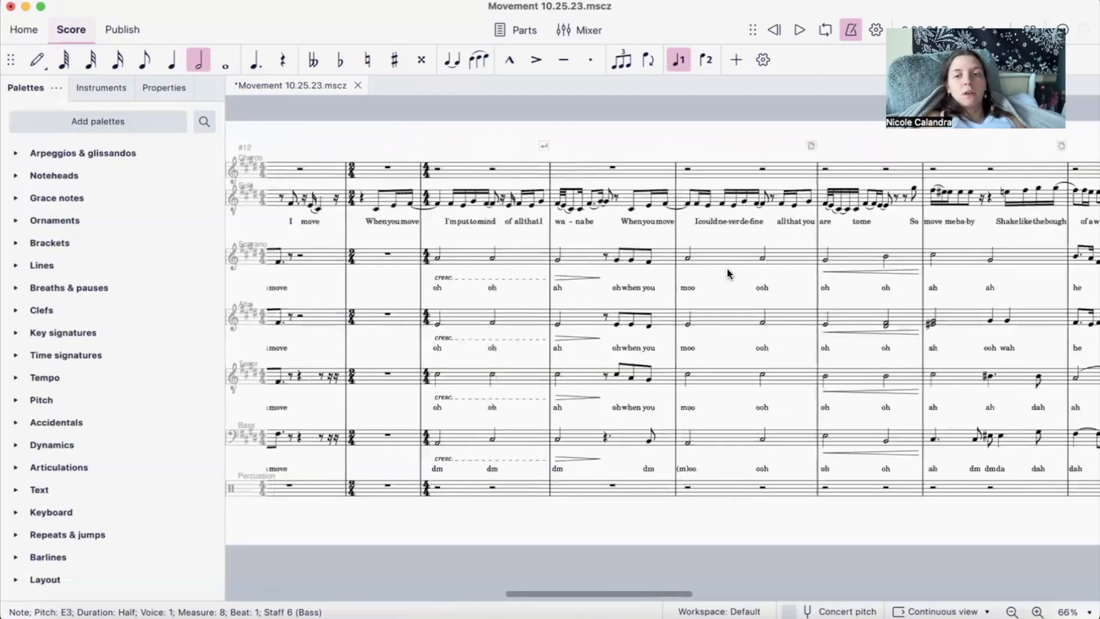
pyautogui.hscroll(10, 783, 273)
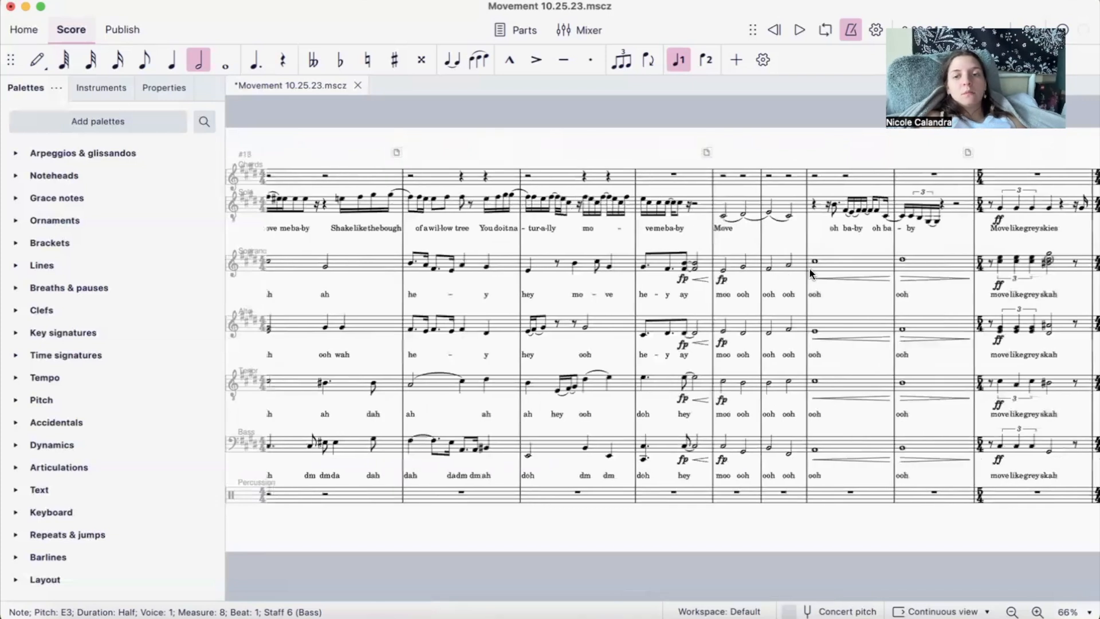
pyautogui.hscroll(3, 810, 269)
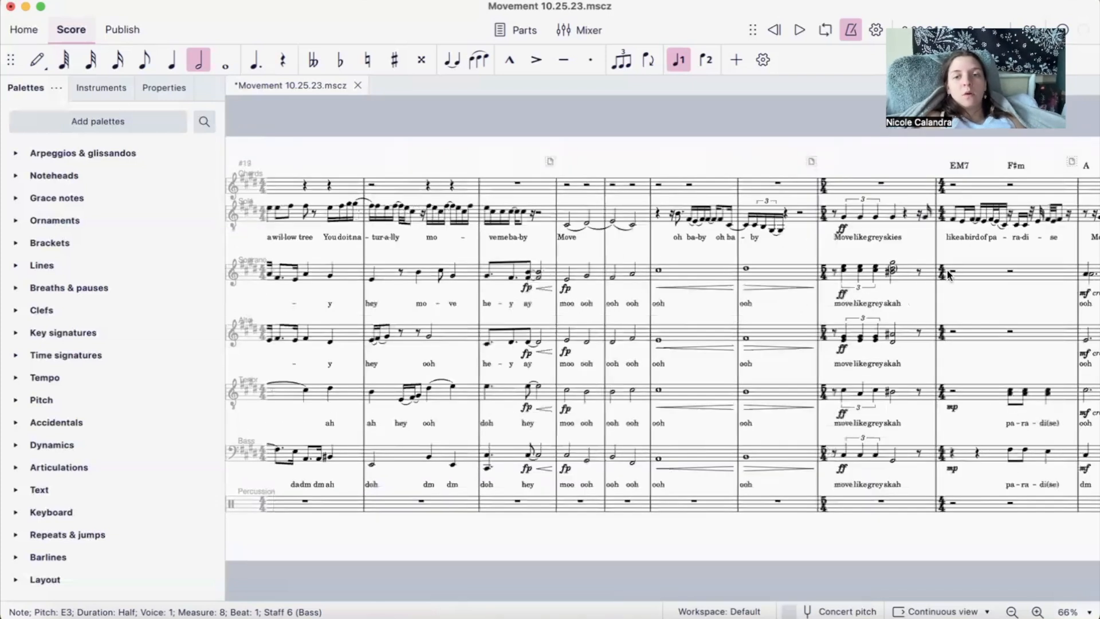
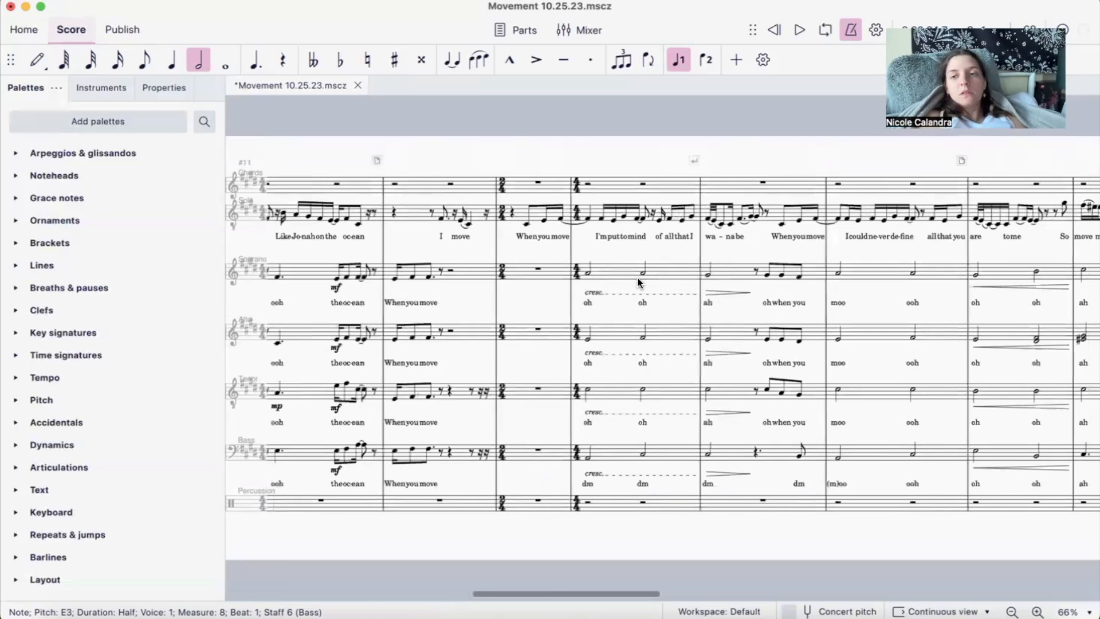
# - Review the backing parts from the Soprano's measure 18 back to the opening chord symbols and the first "hoo" entries in measure 5
pyautogui.click(814, 271)
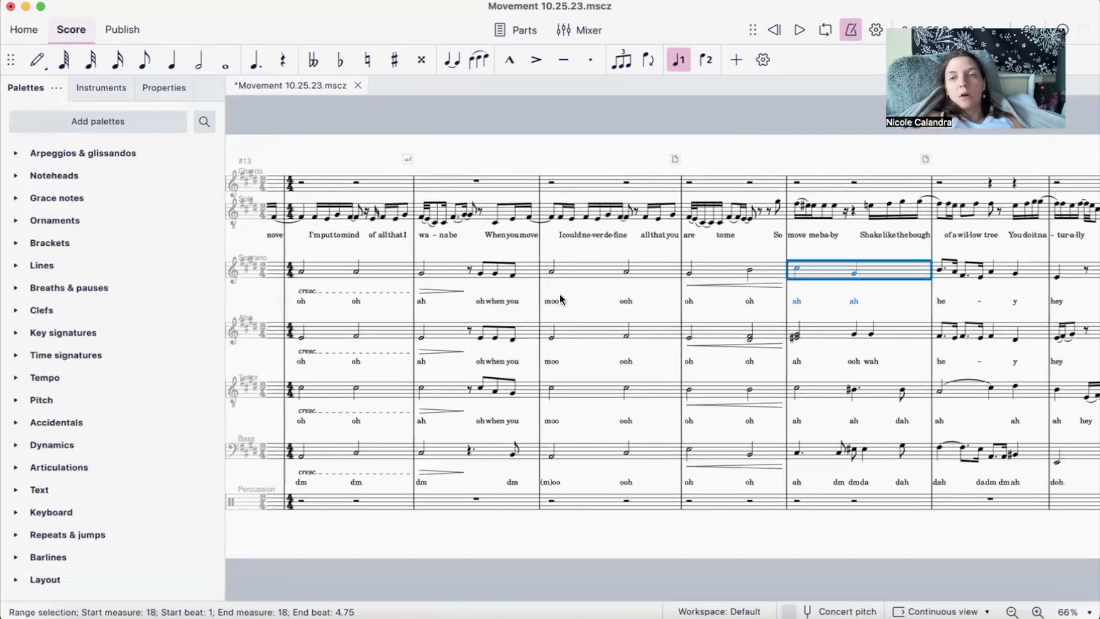
pyautogui.hscroll(-18, 559, 294)
pyautogui.hscroll(-10, 559, 293)
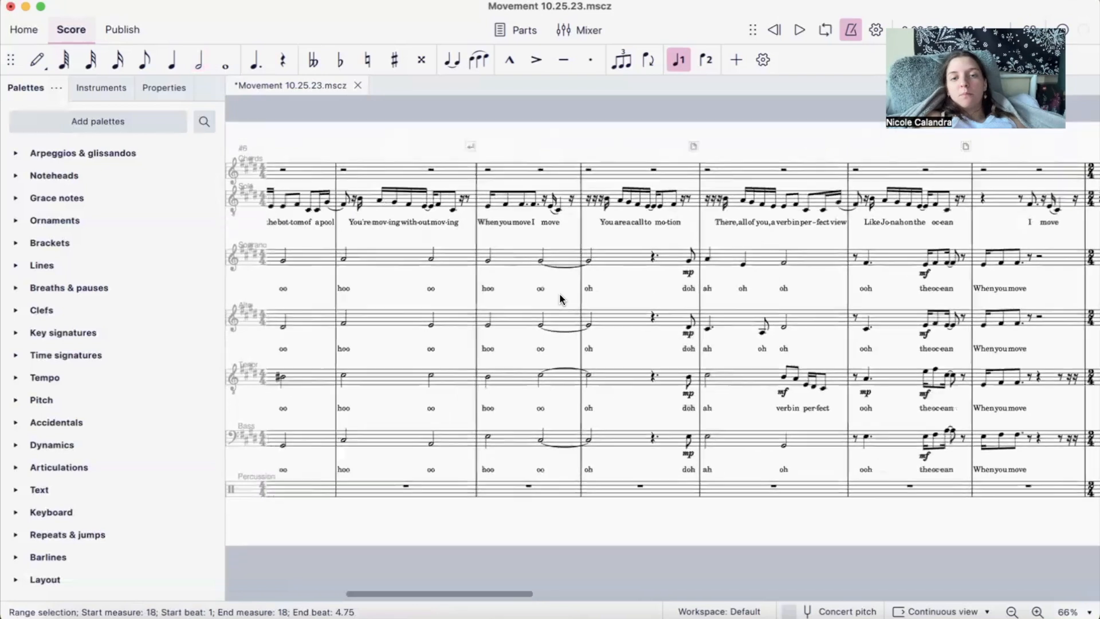
pyautogui.hscroll(-6, 560, 298)
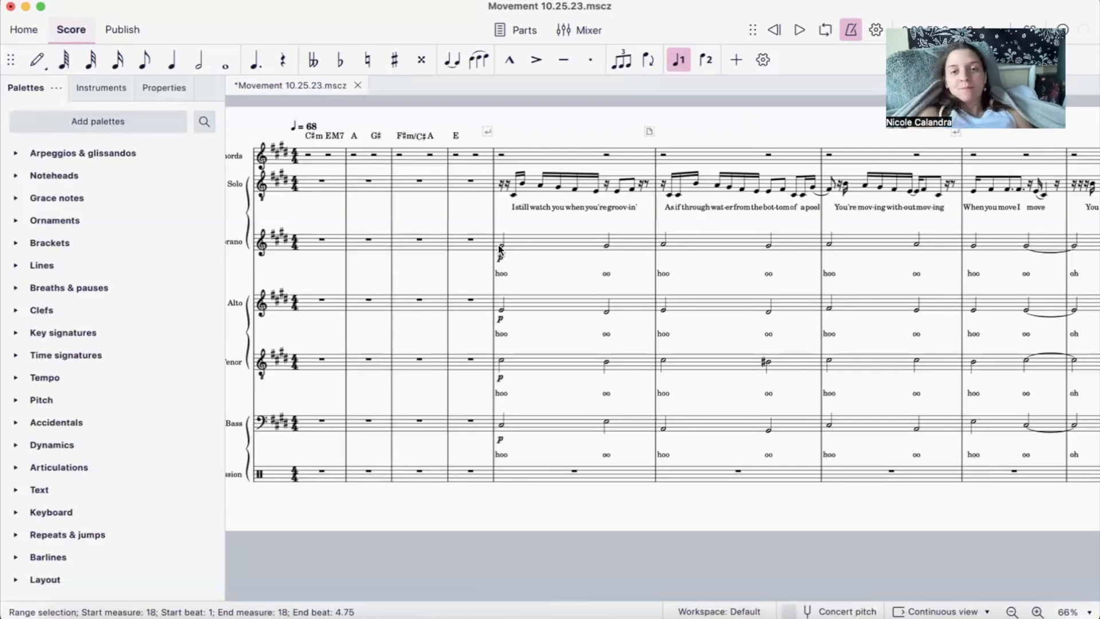
pyautogui.hscroll(5, 498, 248)
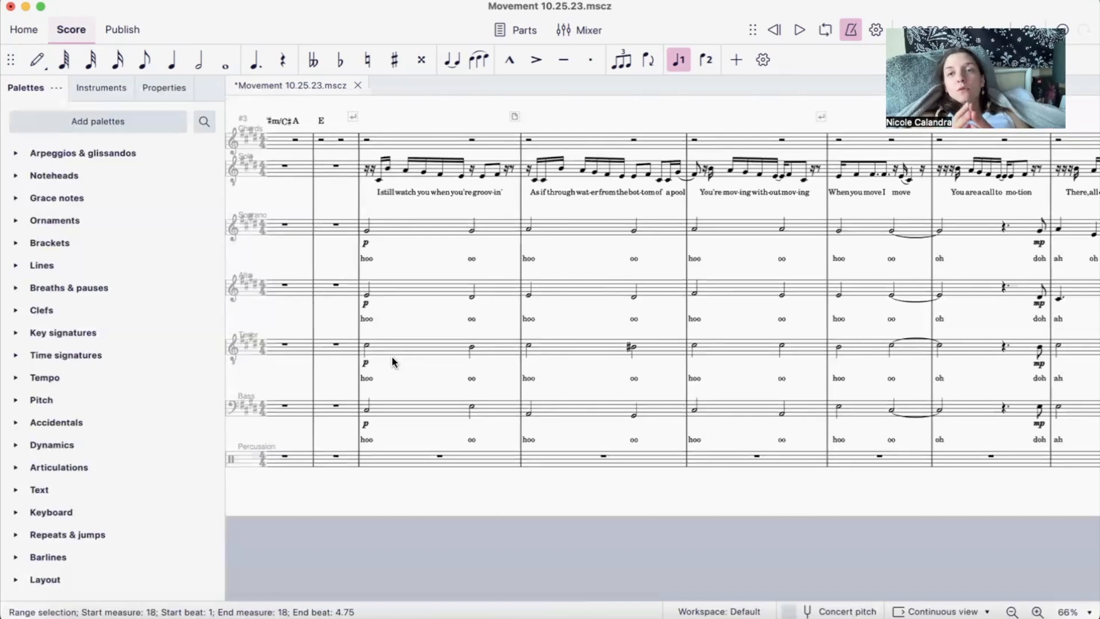
pyautogui.hscroll(-5, 392, 357)
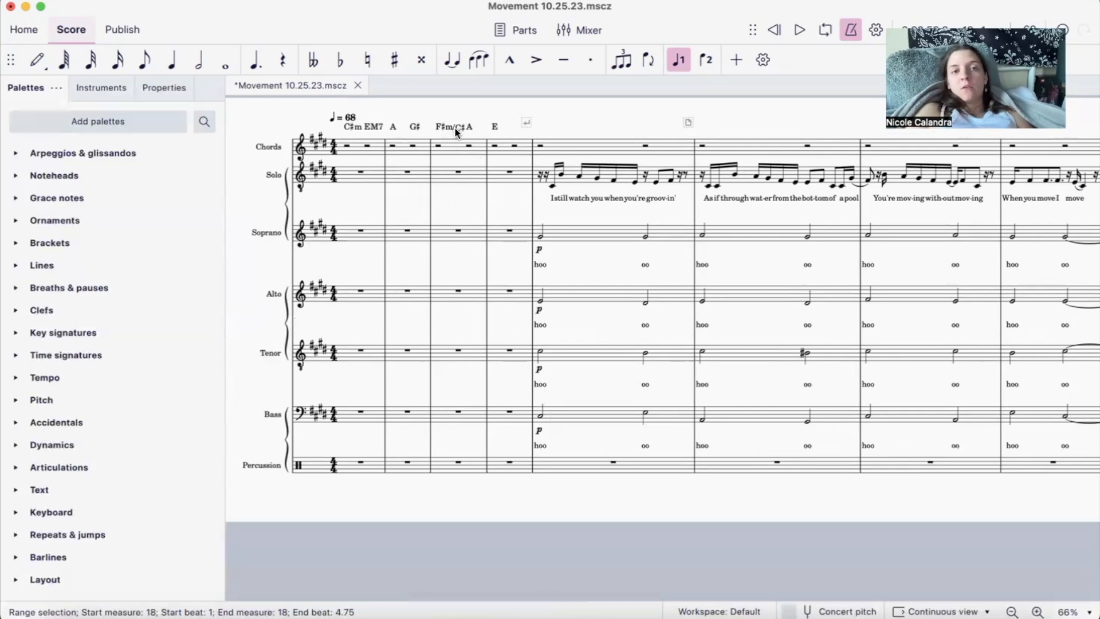
# - Inspect the first-beat half notes of measure 7 in the Bass, Alto, Soprano and Tenor parts to see how the chord is voiced
pyautogui.hscroll(3, 458, 129)
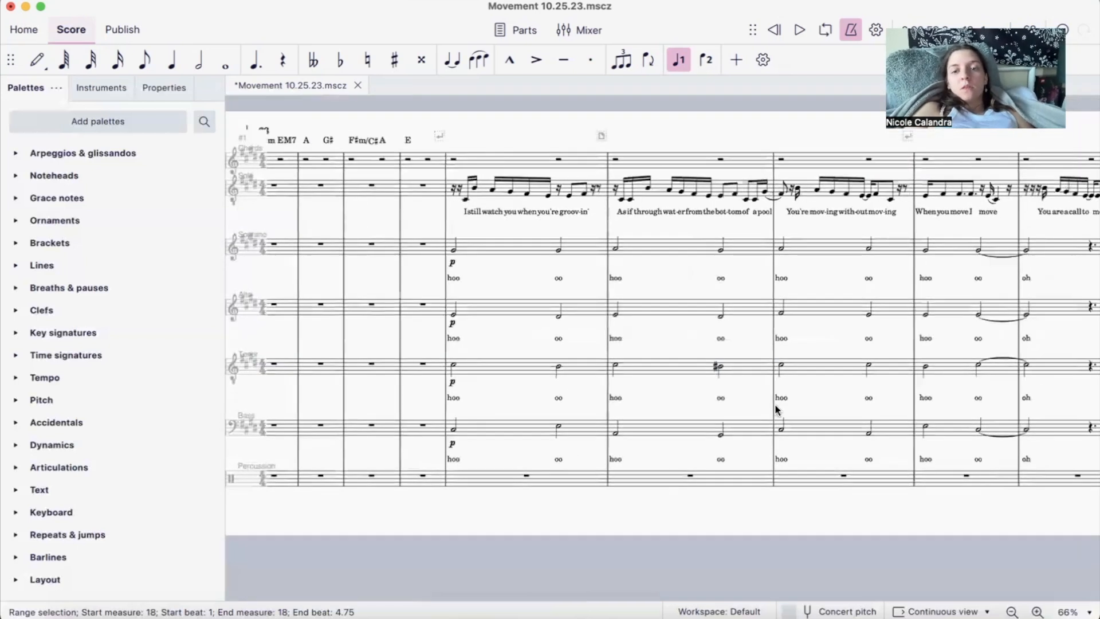
pyautogui.click(781, 425)
pyautogui.hscroll(5, 782, 425)
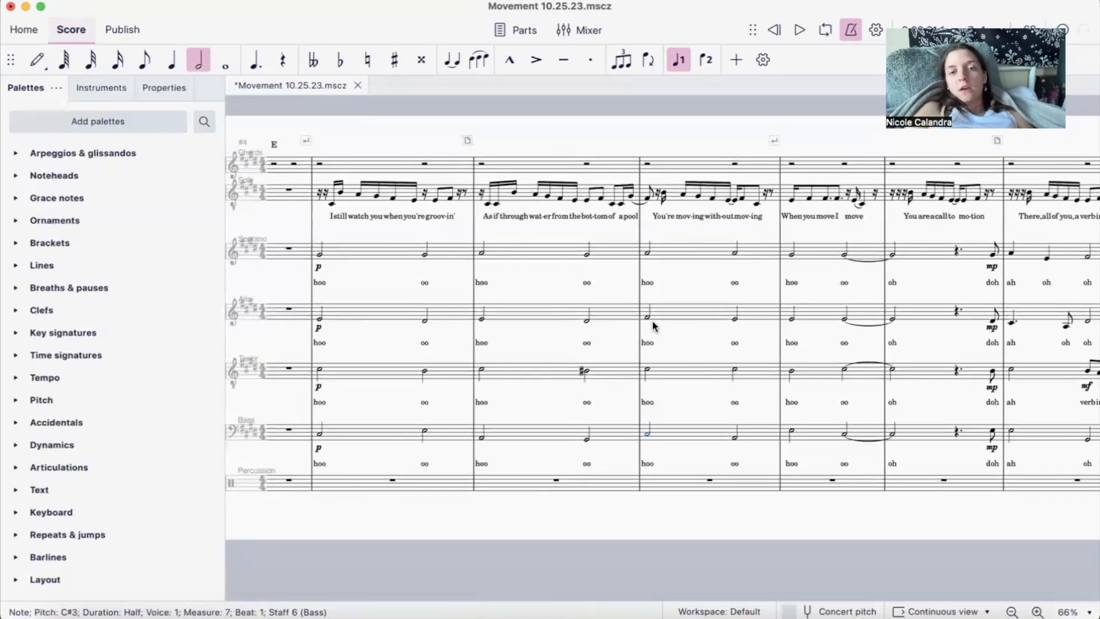
pyautogui.click(648, 318)
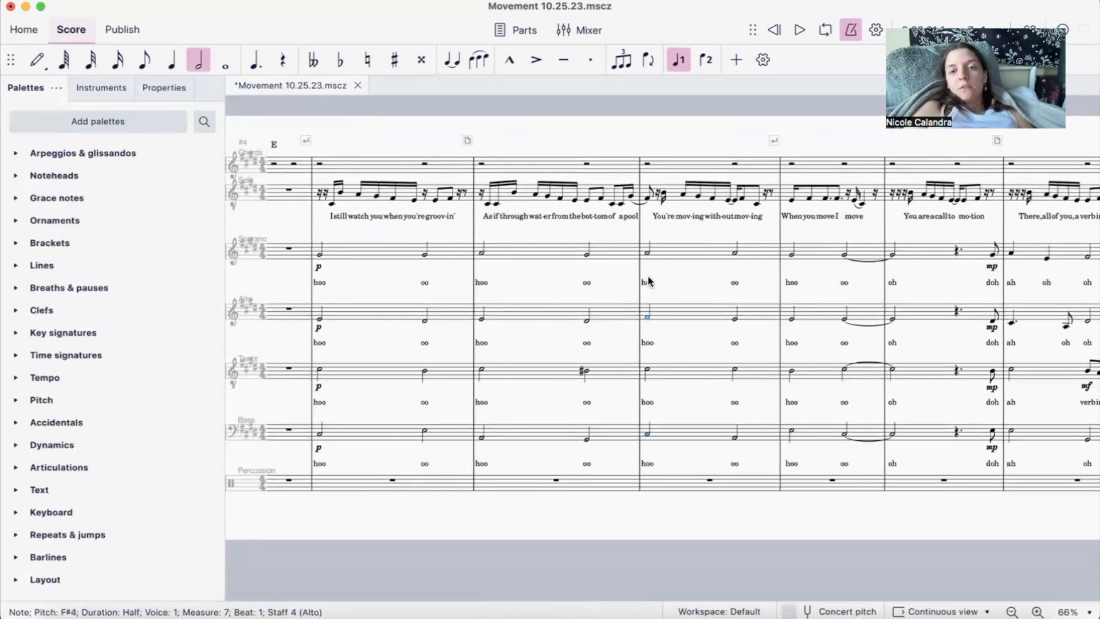
pyautogui.click(648, 252)
pyautogui.click(648, 370)
pyautogui.click(648, 434)
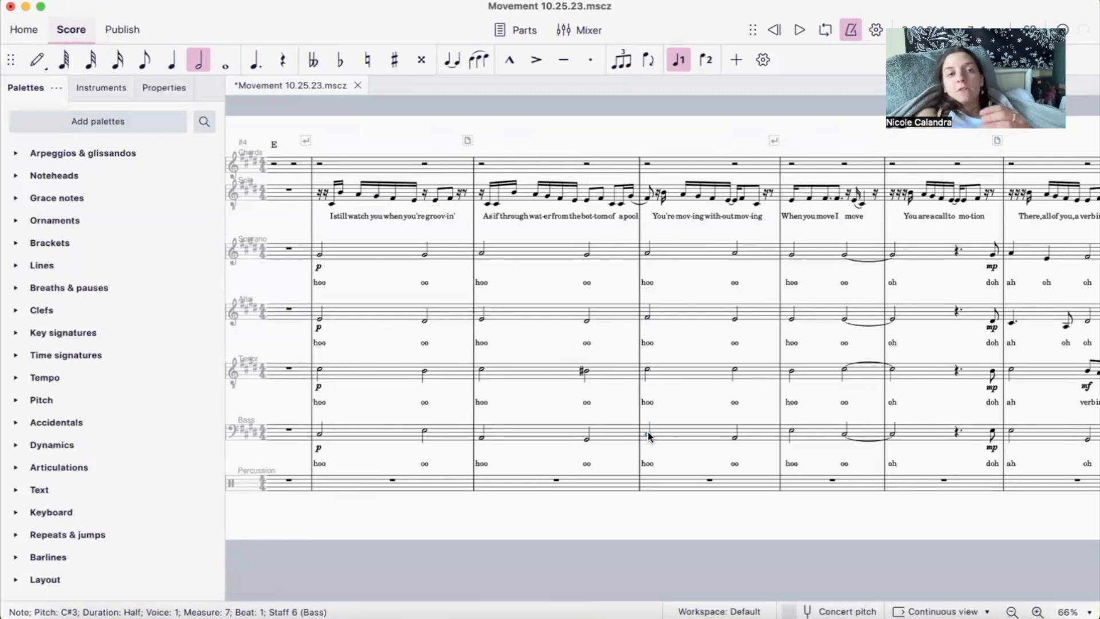
# - Compare the F#m/C# chord symbol in measure 3 with the first Bass note of measure 7
pyautogui.hscroll(-5, 459, 229)
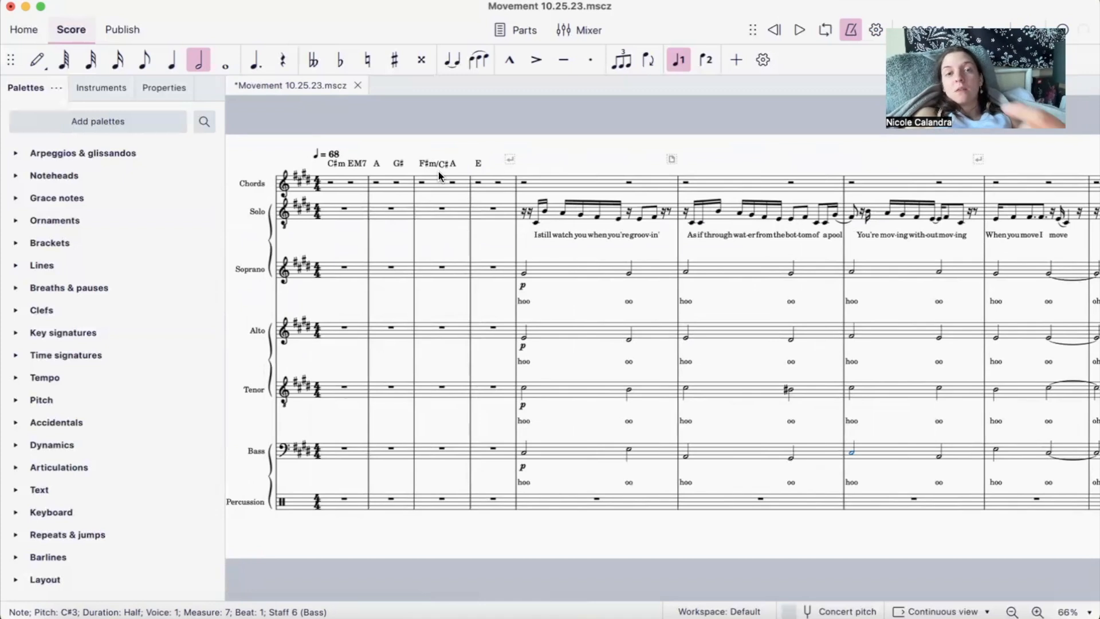
pyautogui.hscroll(10, 438, 171)
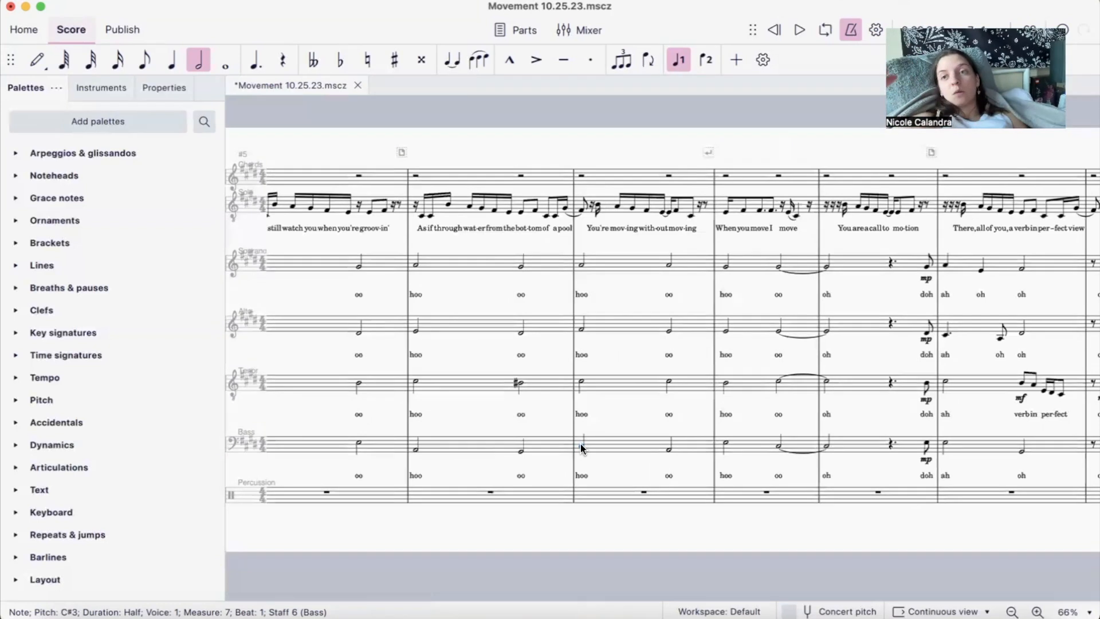
pyautogui.hscroll(-3, 579, 443)
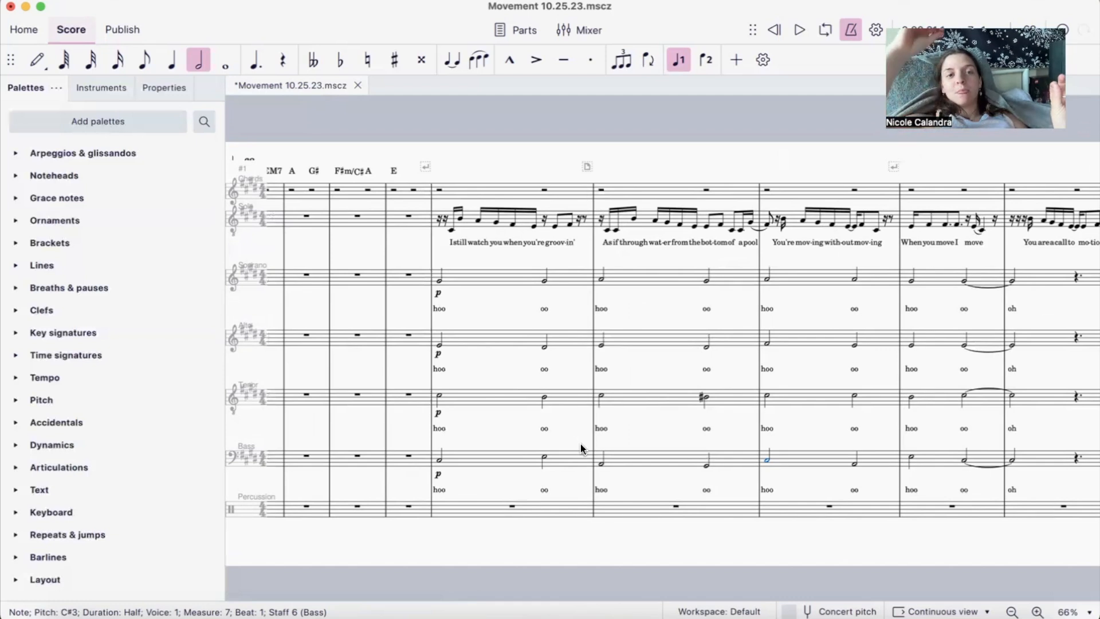
pyautogui.hscroll(5, 579, 443)
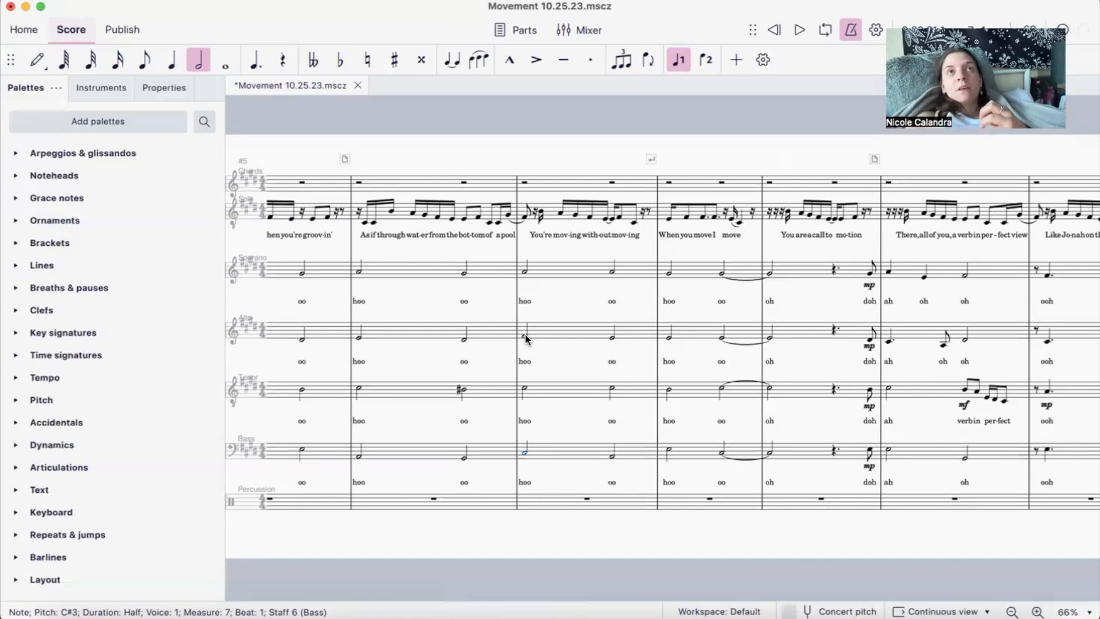
# - Inspect the four backing voices' notes on beat 3 of measure 6 against the G# chord symbol, plus the first Bass note of measure 7
pyautogui.hscroll(-5, 526, 338)
pyautogui.hscroll(-2, 527, 337)
pyautogui.hscroll(-1, 540, 437)
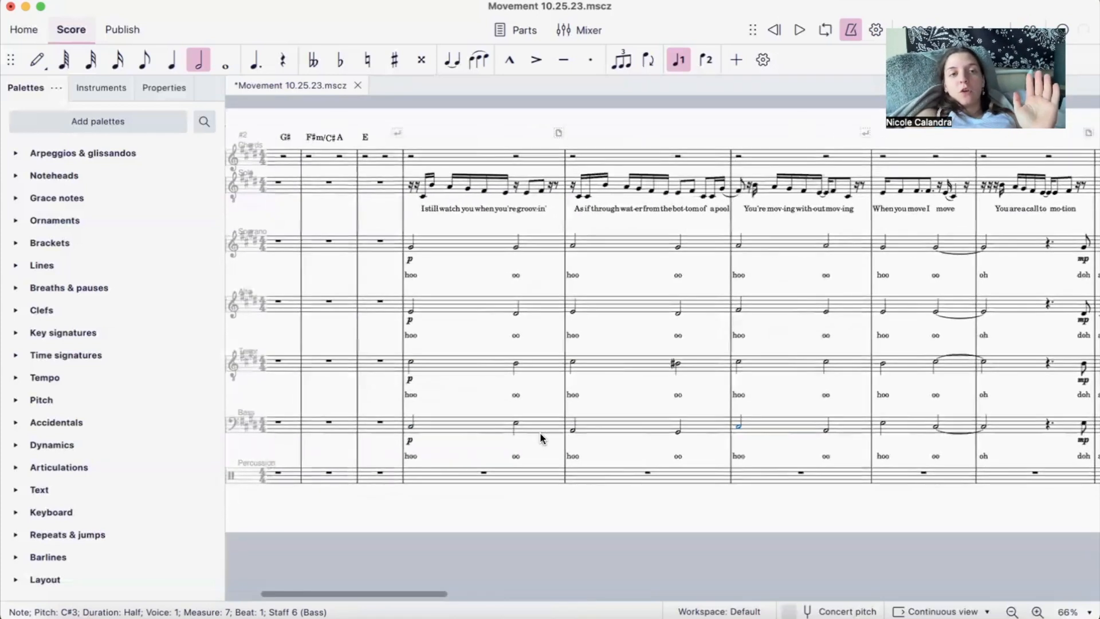
pyautogui.hscroll(-2, 540, 438)
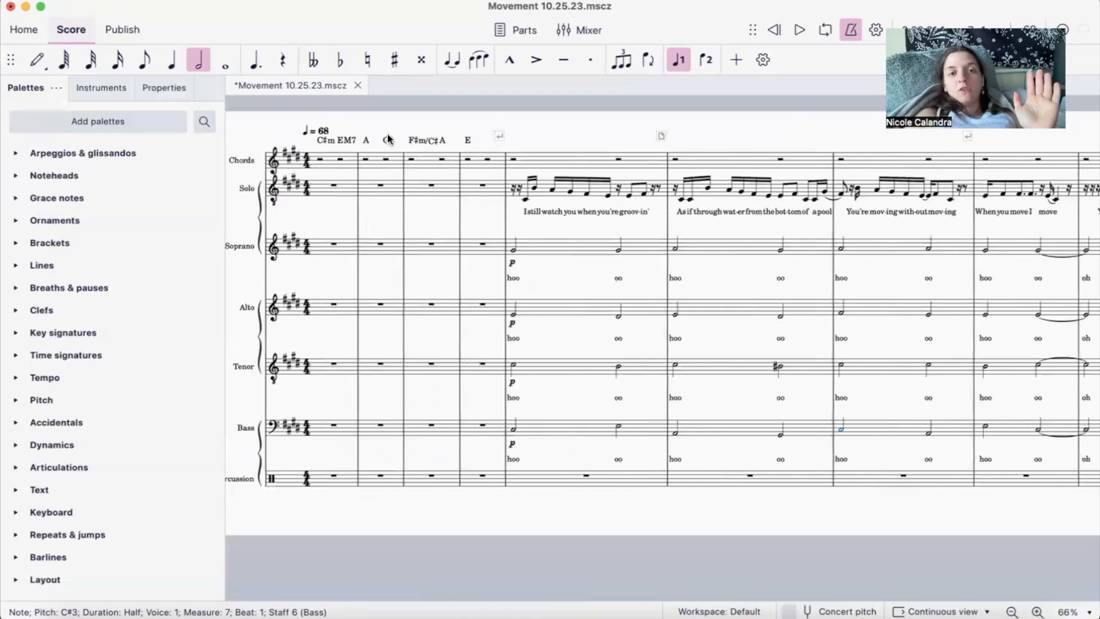
pyautogui.click(780, 437)
pyautogui.hscroll(2, 779, 434)
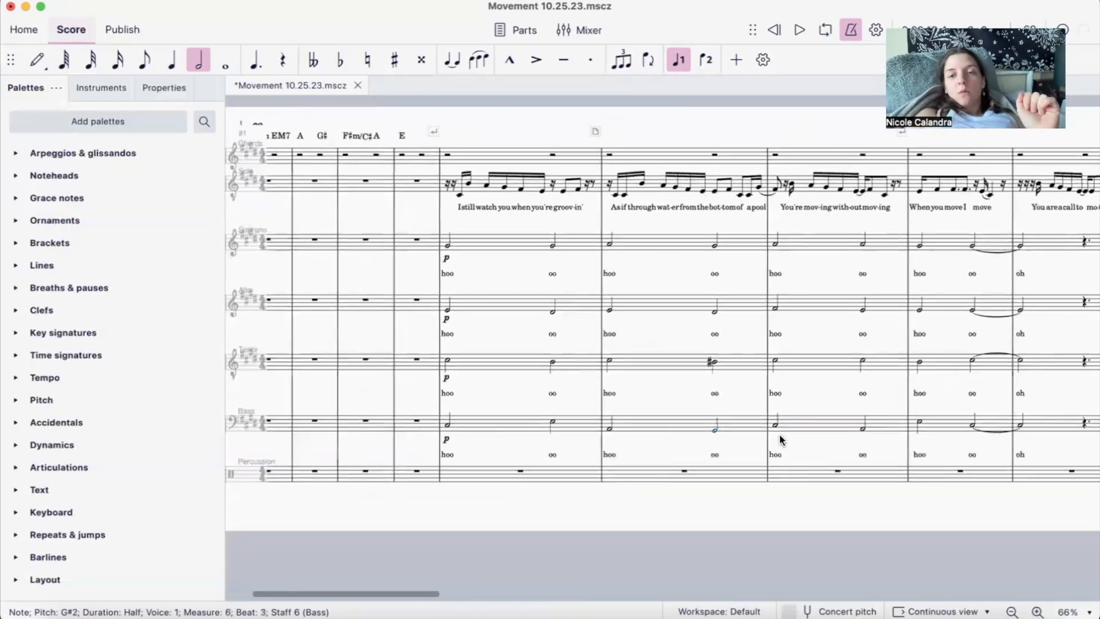
pyautogui.hscroll(1, 733, 409)
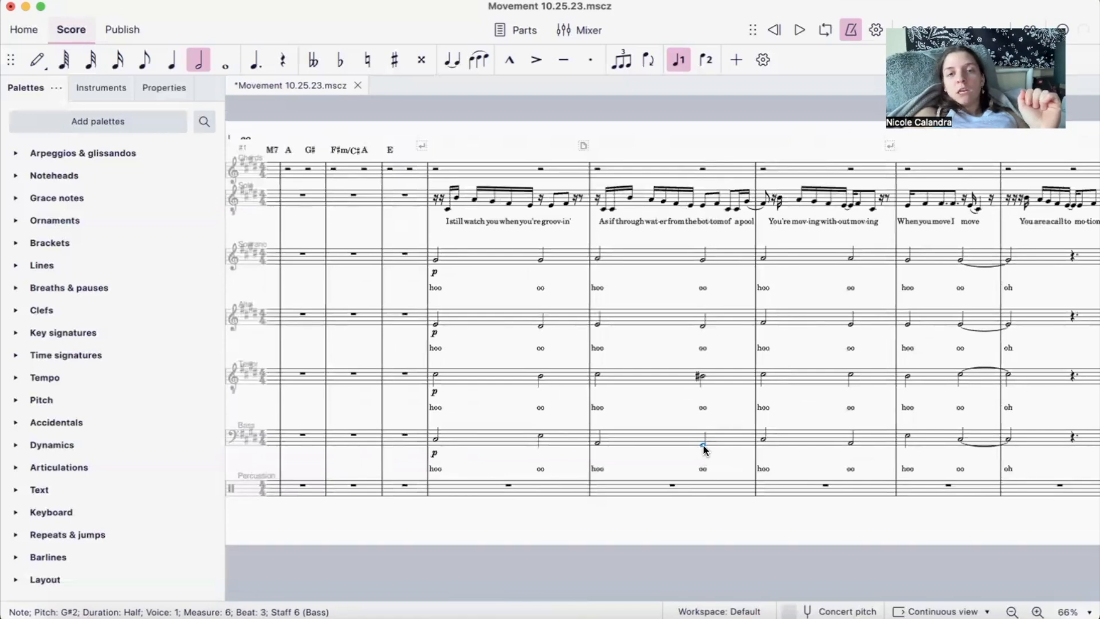
pyautogui.keyDown('super'); pyautogui.click(701, 377); pyautogui.keyUp('super')
pyautogui.keyDown('super'); pyautogui.click(703, 326); pyautogui.keyUp('super')
pyautogui.keyDown('super'); pyautogui.click(703, 259); pyautogui.keyUp('super')
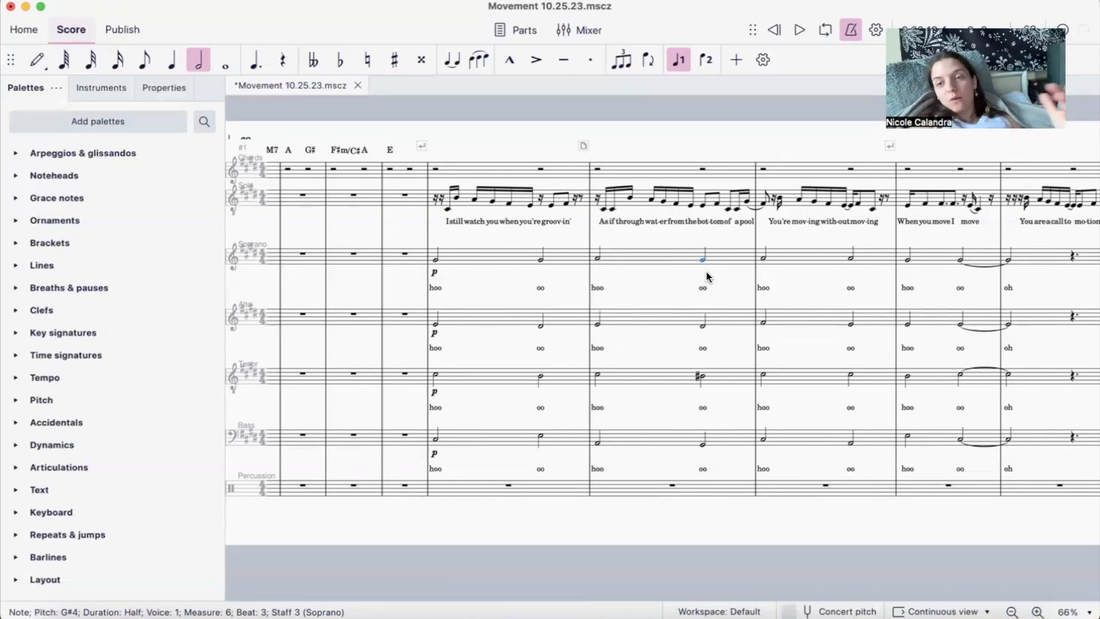
pyautogui.click(763, 437)
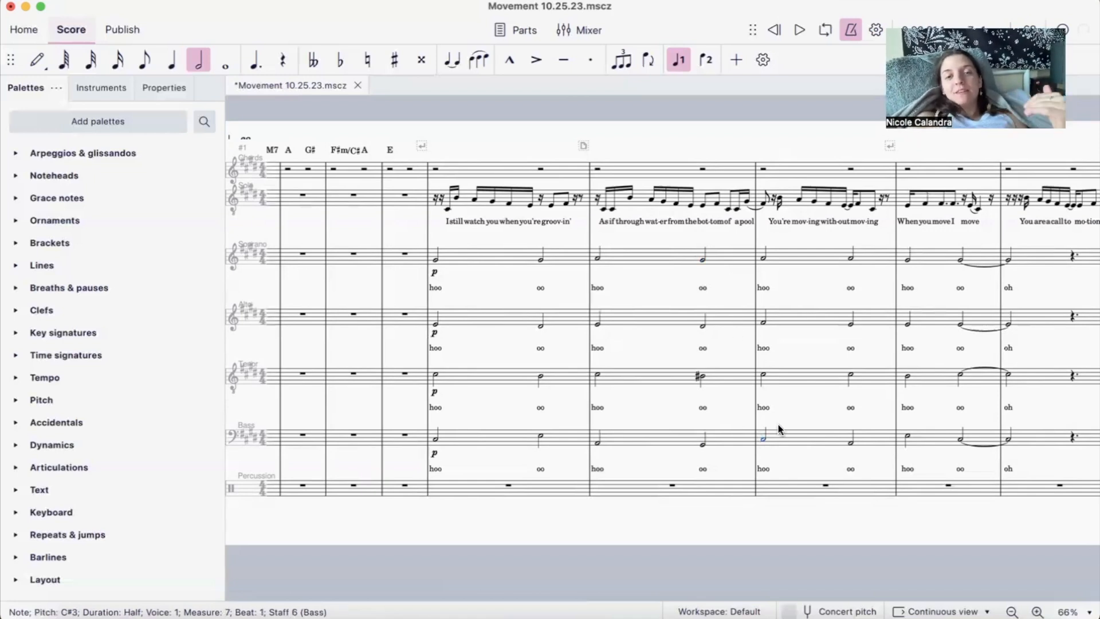
# - Inspect both half notes of measure 5 in the Soprano, Alto and Tenor parts to follow each voice's movement between chords
pyautogui.hscroll(-2, 630, 383)
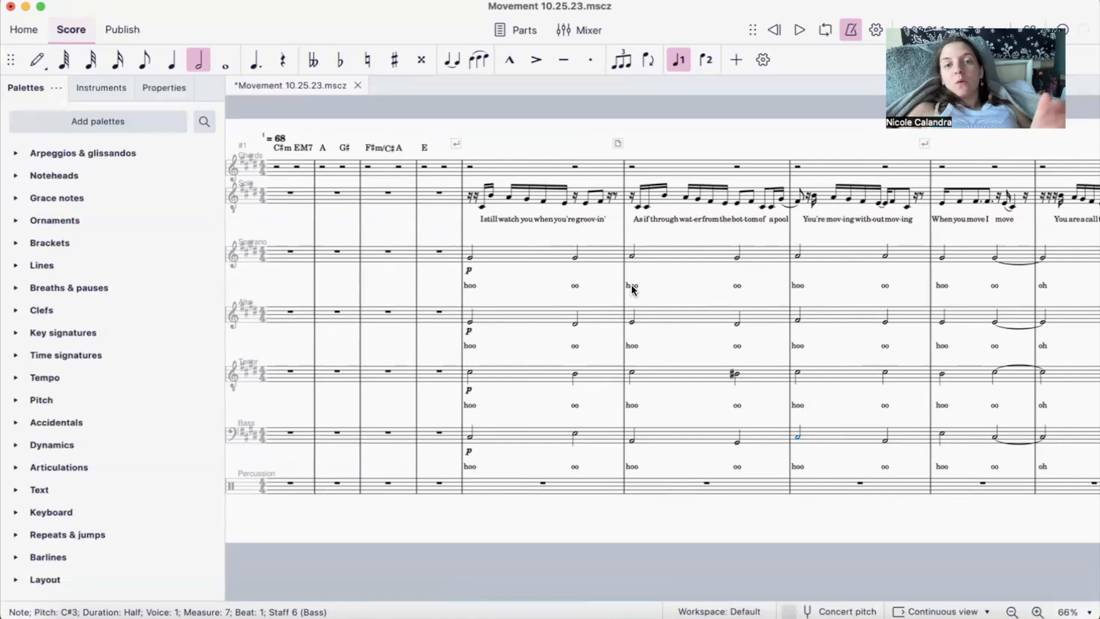
pyautogui.click(470, 258)
pyautogui.click(576, 257)
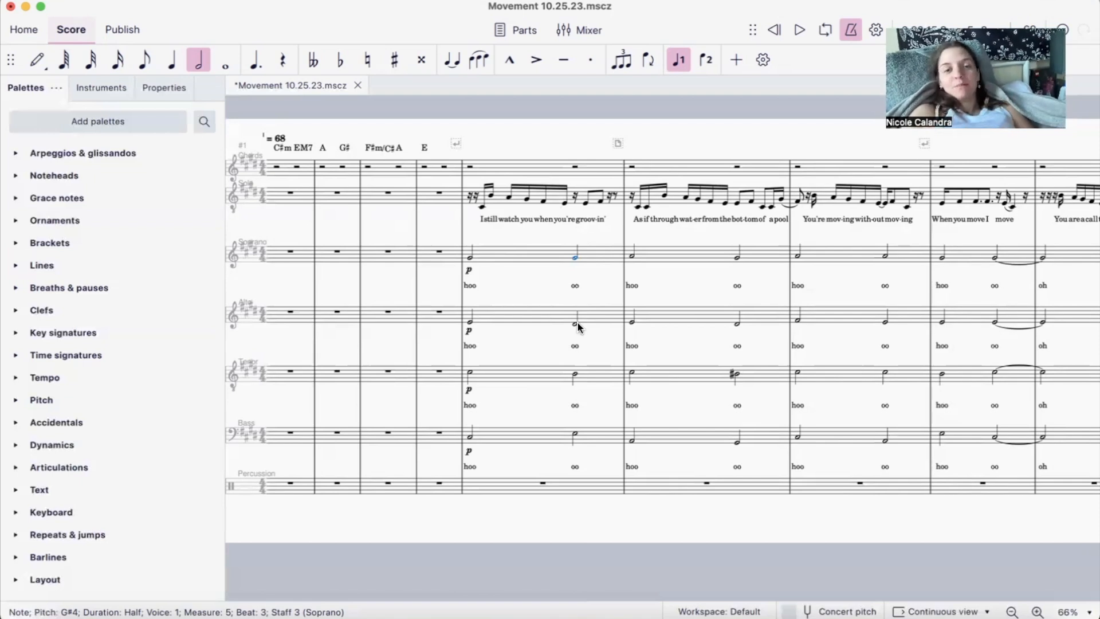
pyautogui.click(470, 321)
pyautogui.click(575, 323)
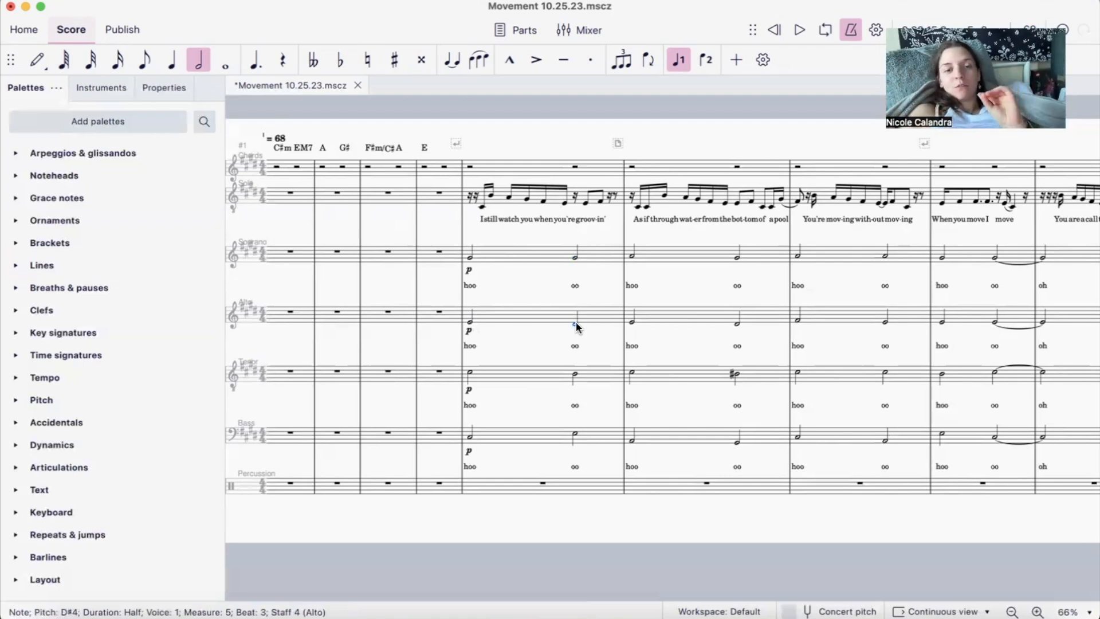
pyautogui.keyDown('super'); pyautogui.click(470, 373); pyautogui.keyUp('super')
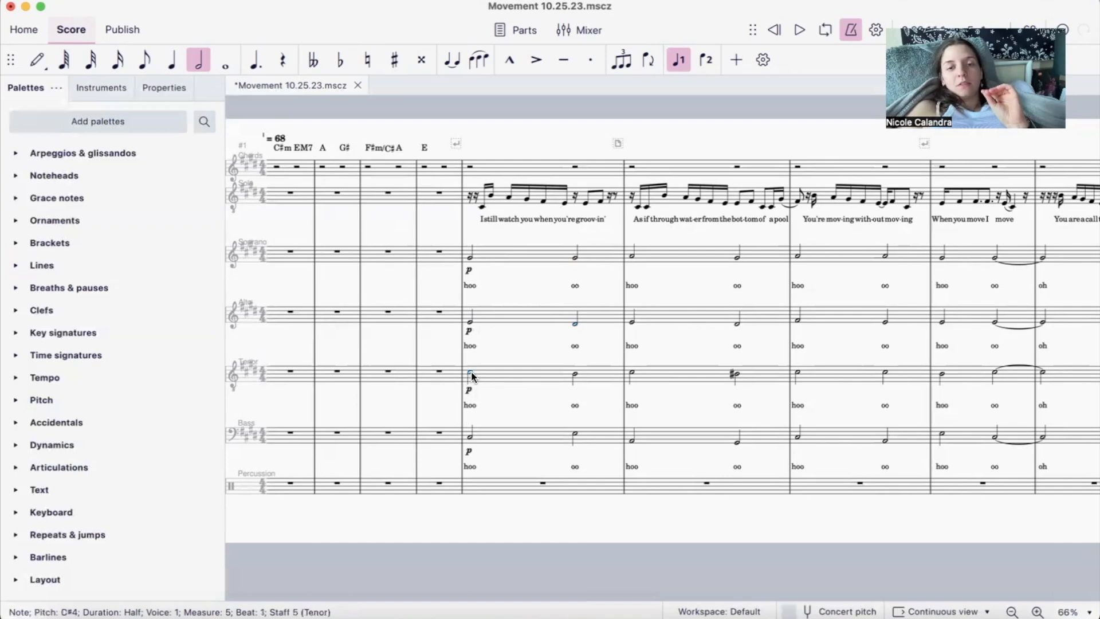
pyautogui.keyDown('super'); pyautogui.click(574, 372); pyautogui.keyUp('super')
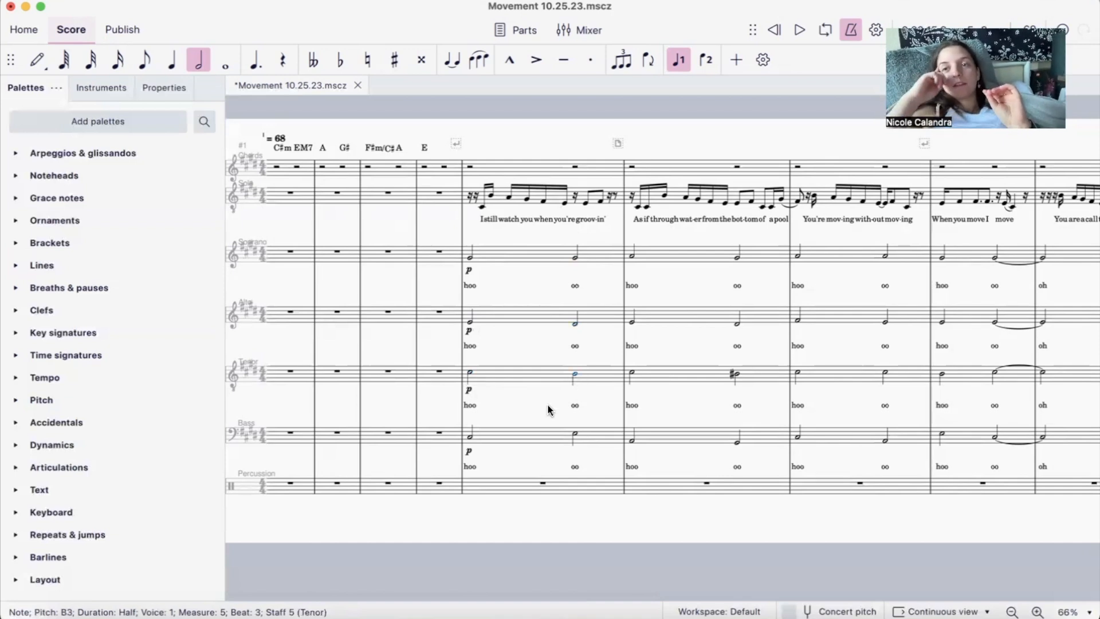
pyautogui.click(577, 375)
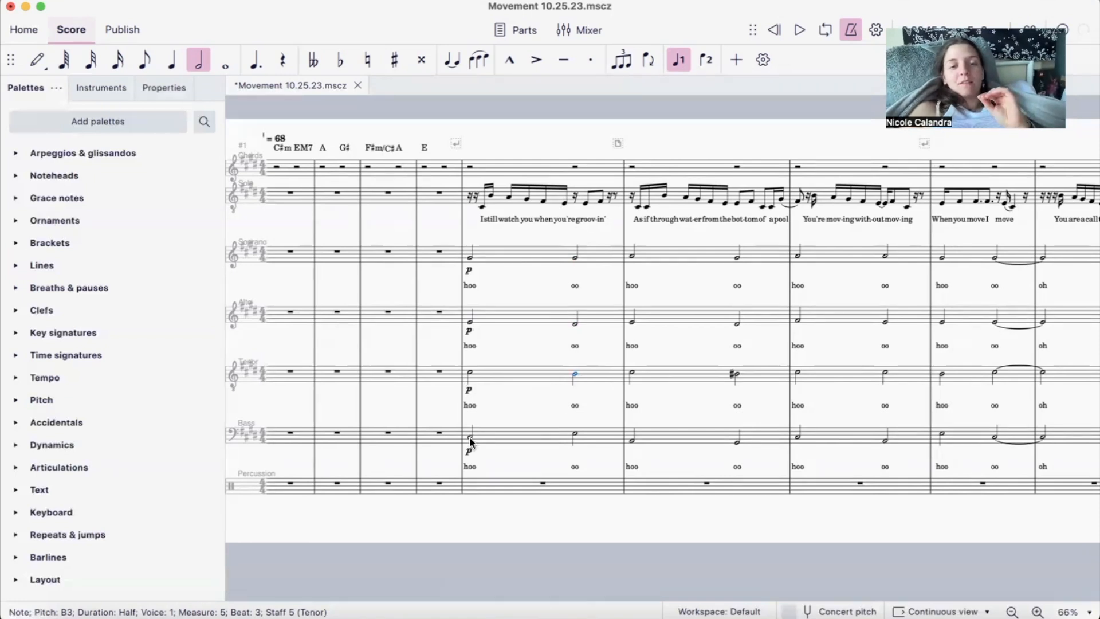
# - Compare the Soprano's first note in measure 5 with the Bass line's two half notes in the same measure
pyautogui.hscroll(-1, 470, 442)
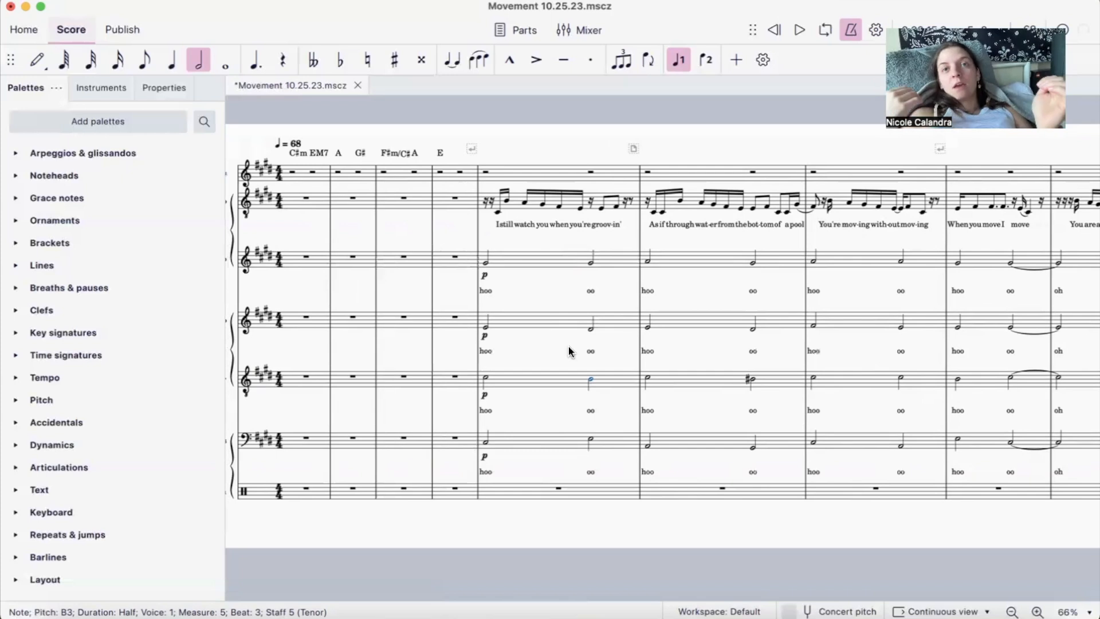
pyautogui.click(486, 264)
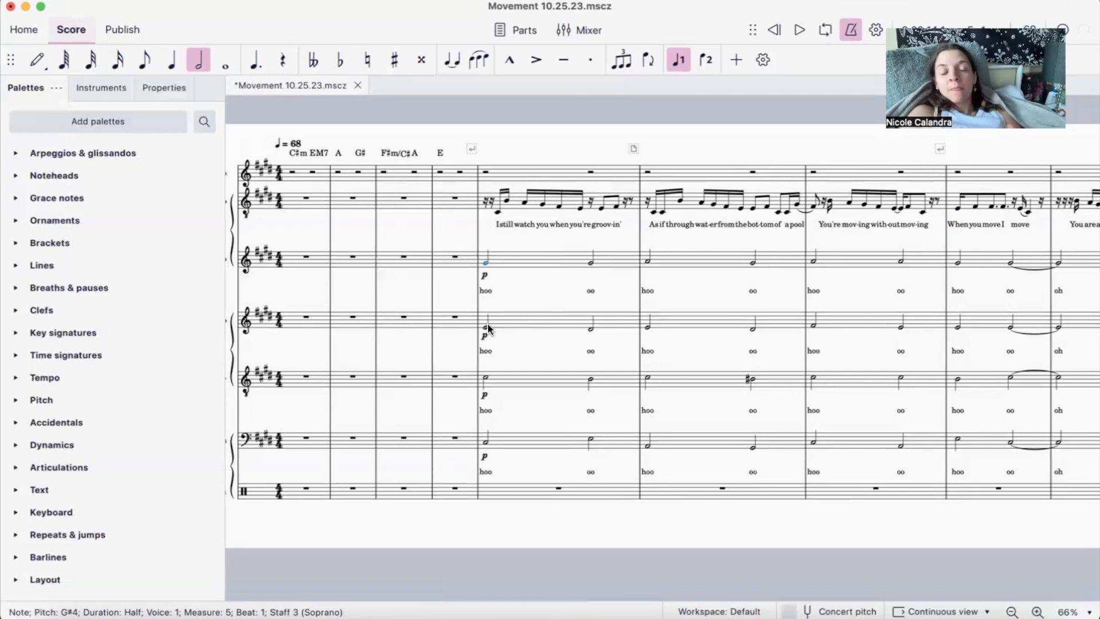
pyautogui.click(487, 445)
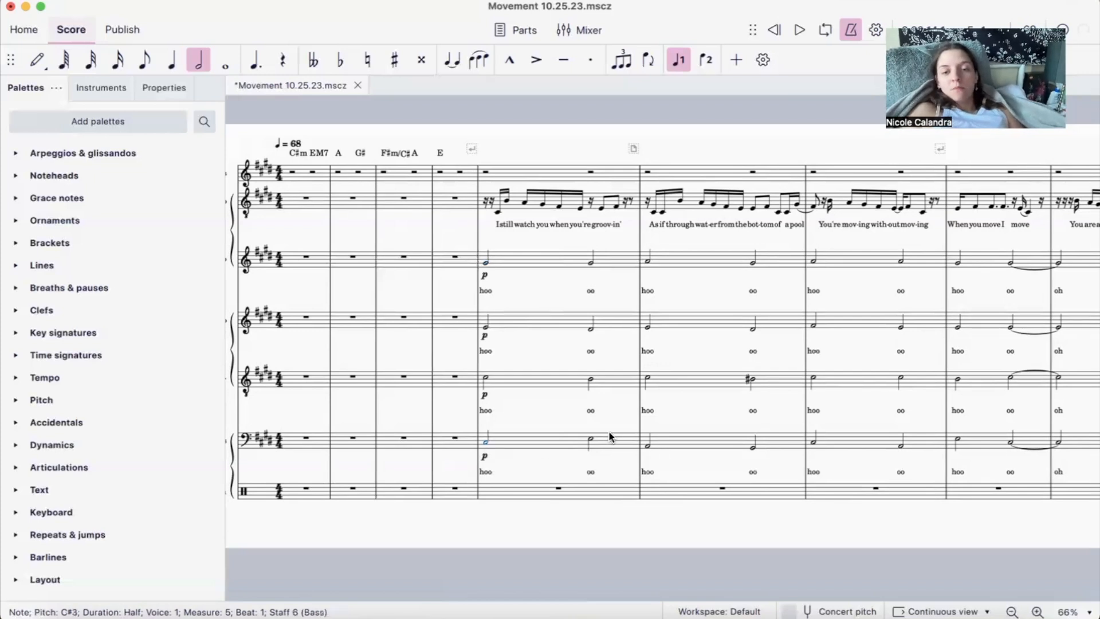
pyautogui.click(592, 441)
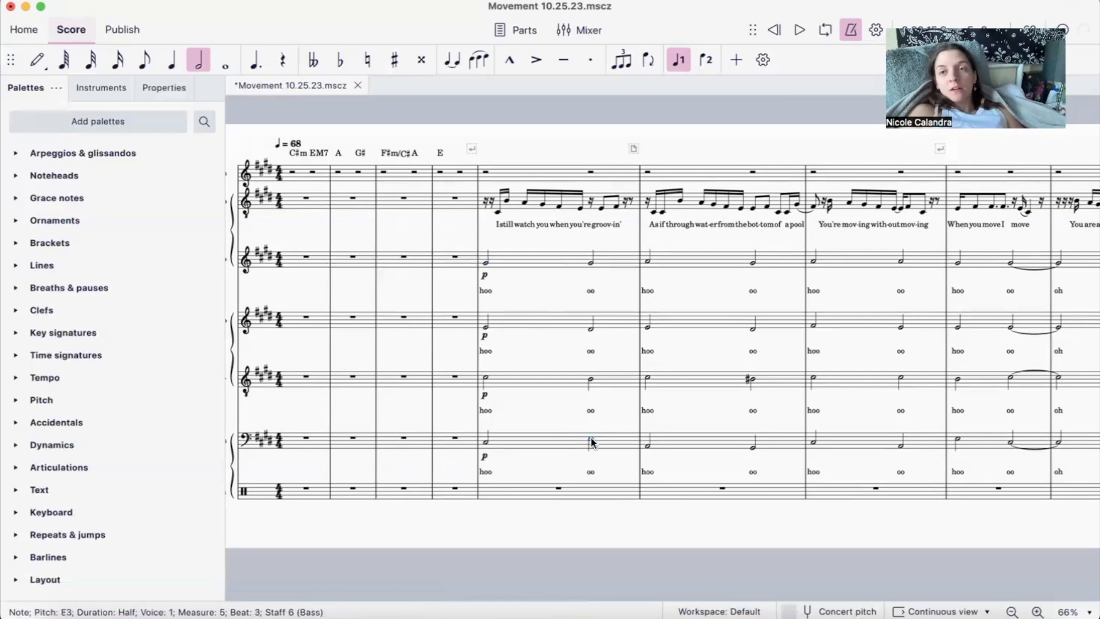
pyautogui.keyDown('super'); pyautogui.click(487, 441); pyautogui.keyUp('super')
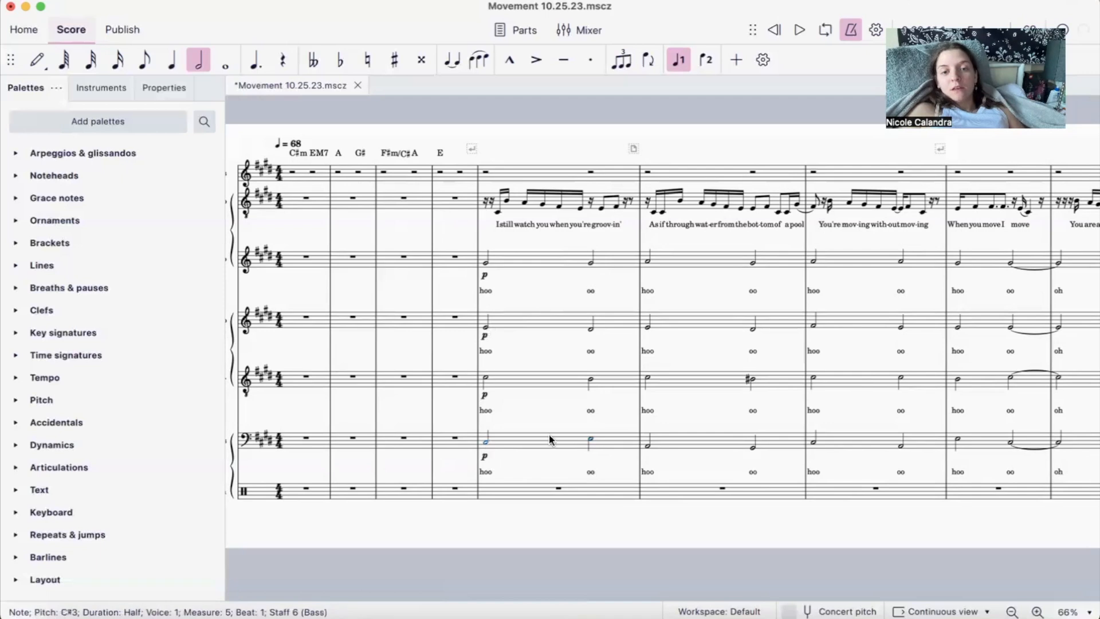
pyautogui.click(591, 442)
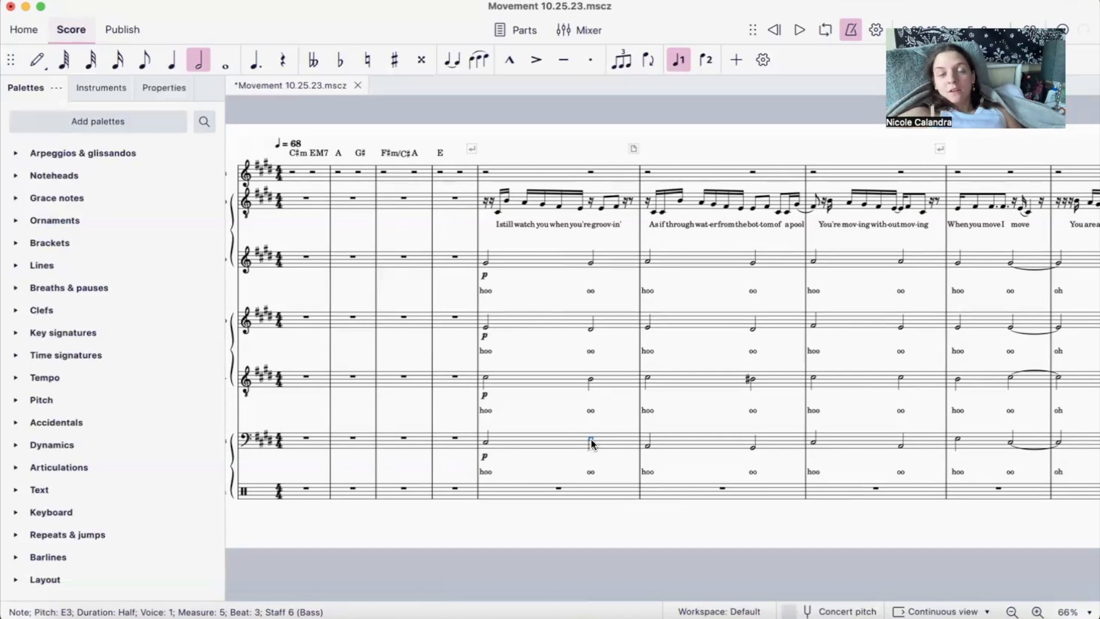
# - Recheck the Alto and Tenor half notes in measure 5 and the first Bass half note in measure 7
pyautogui.keyDown('super'); pyautogui.click(486, 326); pyautogui.keyUp('super')
pyautogui.keyDown('super'); pyautogui.click(590, 328); pyautogui.keyUp('super')
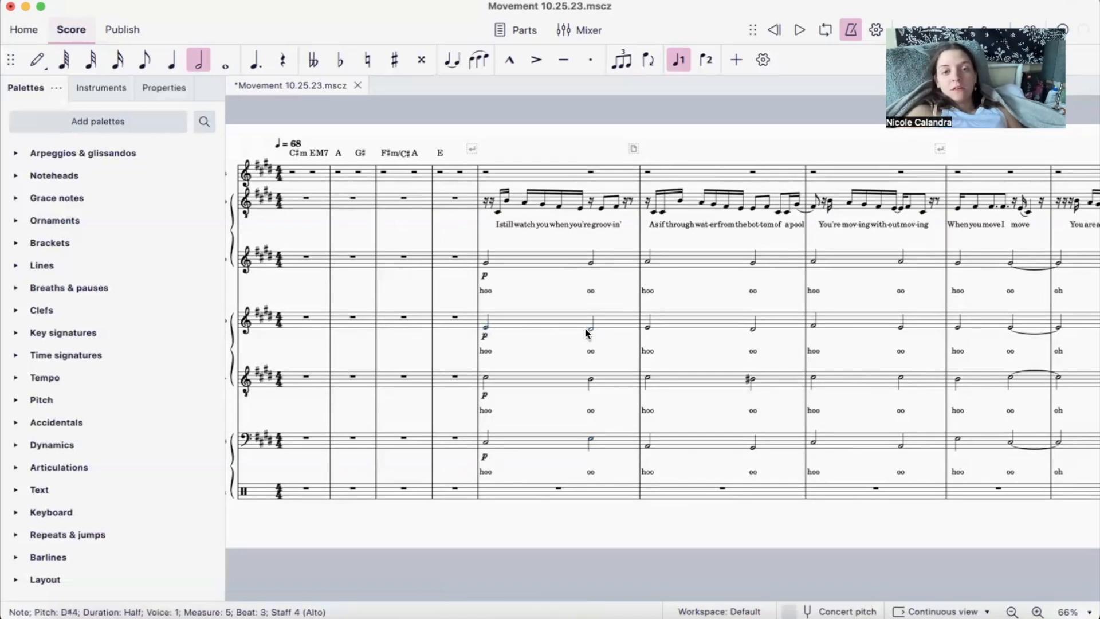
pyautogui.keyDown('super'); pyautogui.click(485, 381); pyautogui.keyUp('super')
pyautogui.keyDown('super'); pyautogui.click(592, 379); pyautogui.keyUp('super')
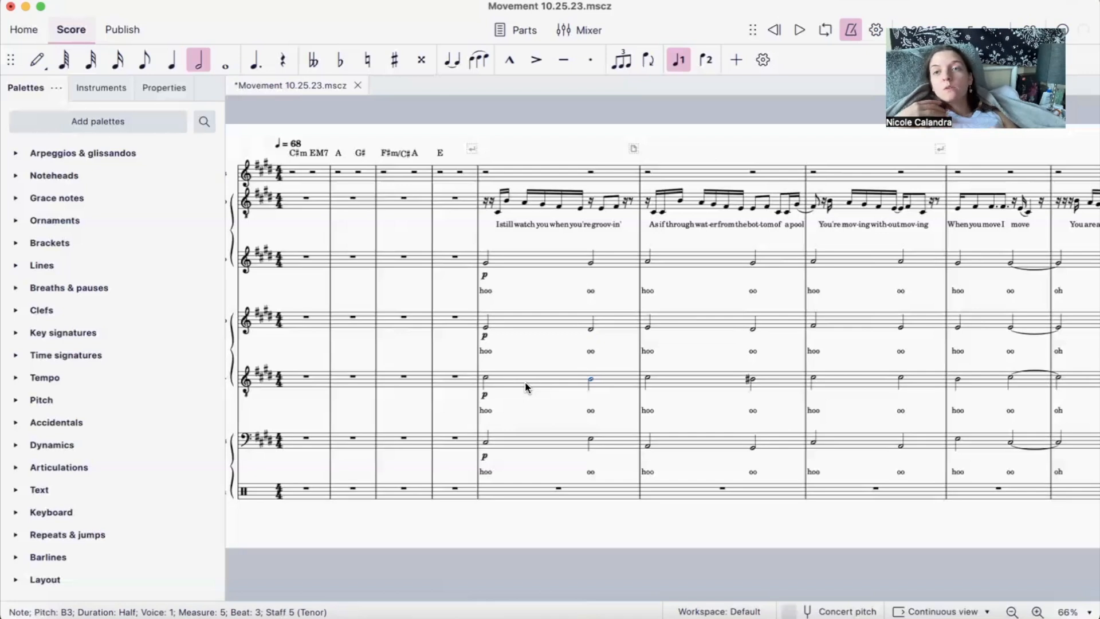
pyautogui.hscroll(3, 526, 385)
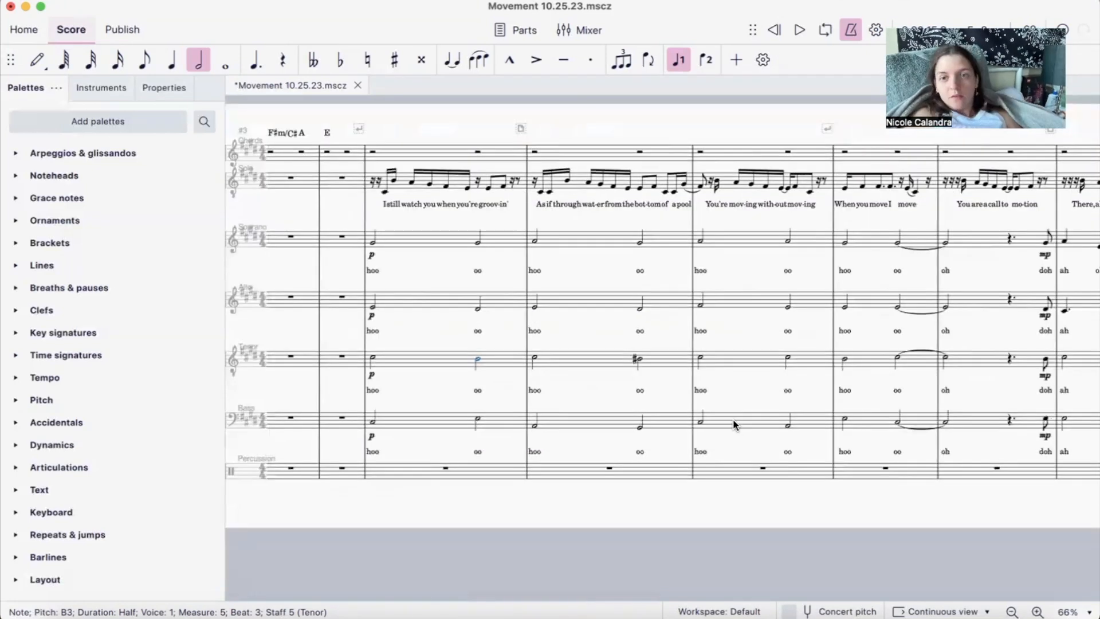
pyautogui.click(700, 422)
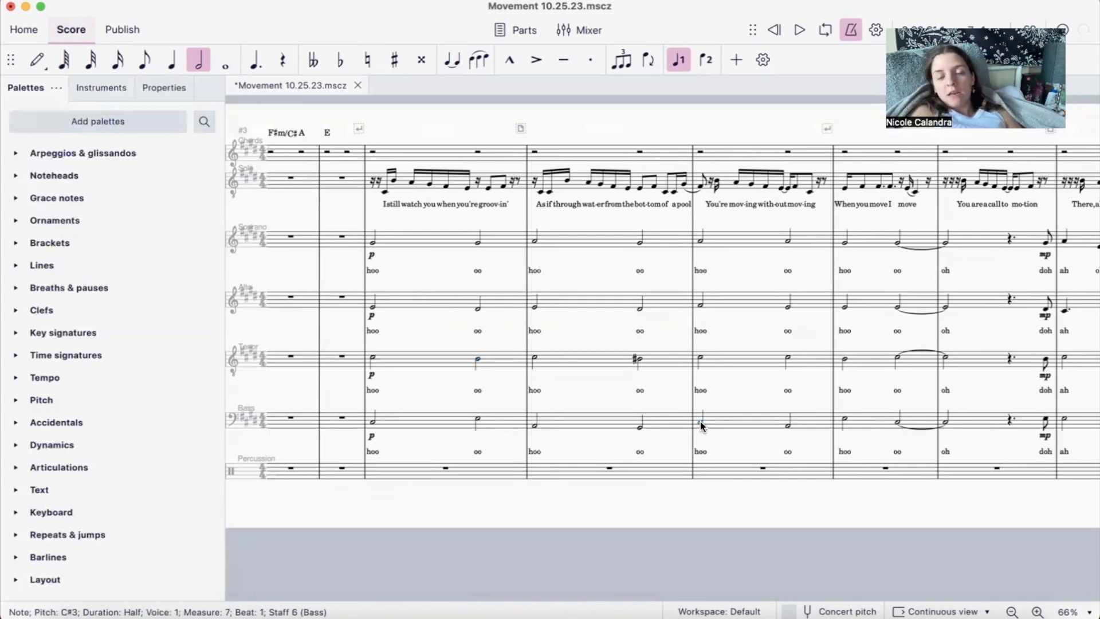
# - Inspect the Bass half note on beat 3 of measure 7 and both Alto half notes in that measure
pyautogui.click(788, 429)
pyautogui.click(700, 308)
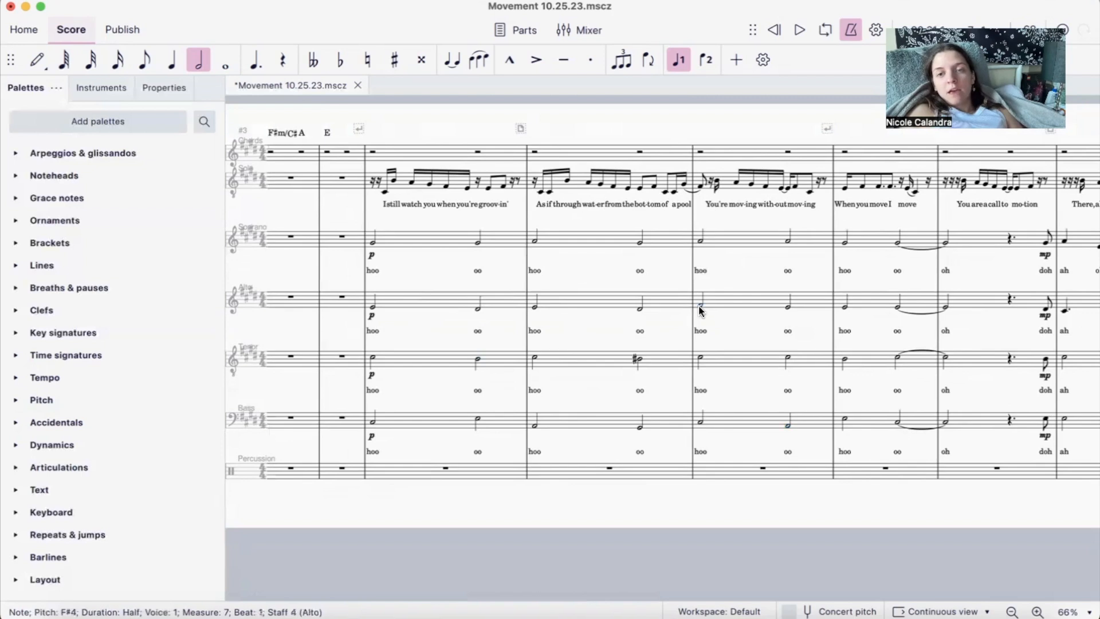
pyautogui.click(788, 308)
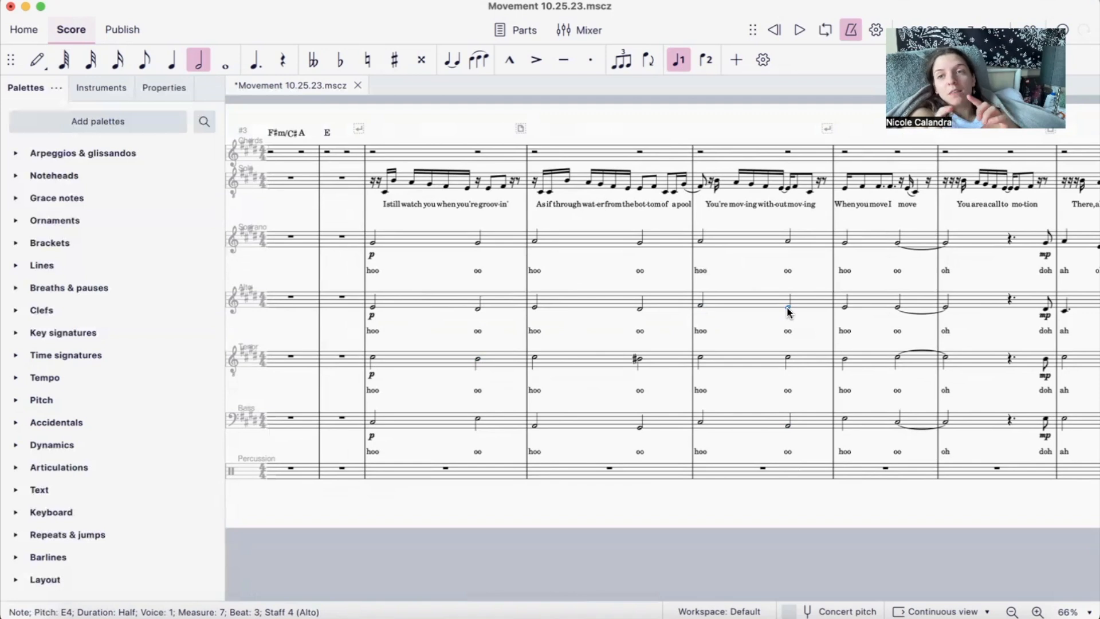
# - Highlight all of measure 5 in the Alto and Tenor parts, and just its first half note in both, to examine the inner voices
pyautogui.hscroll(-5, 786, 308)
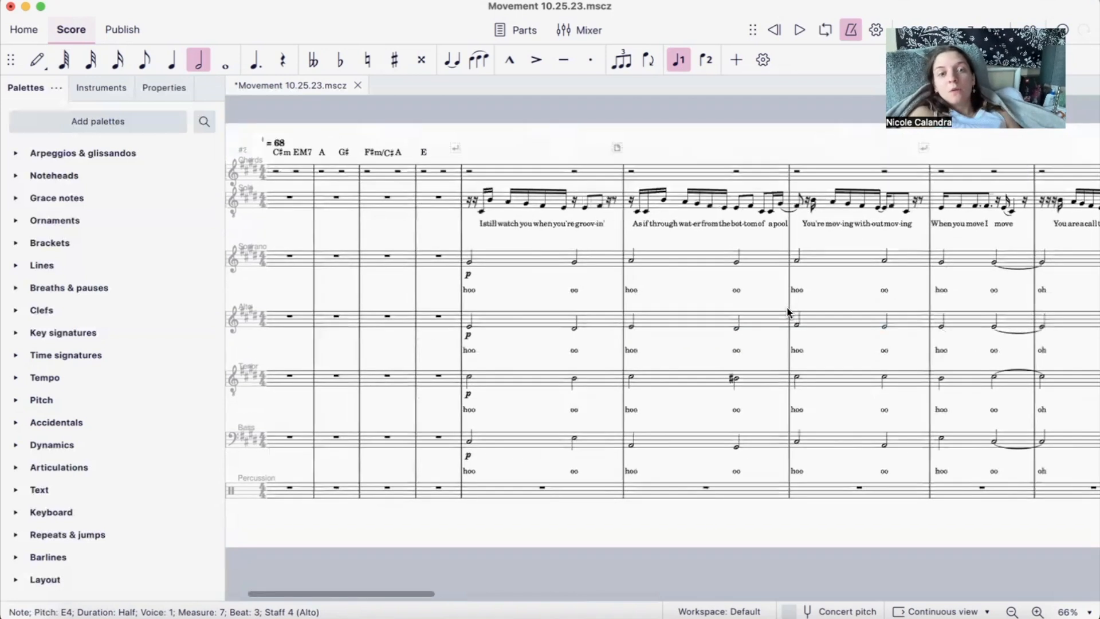
pyautogui.click(519, 315)
pyautogui.keyDown('shift'); pyautogui.click(535, 373); pyautogui.keyUp('shift')
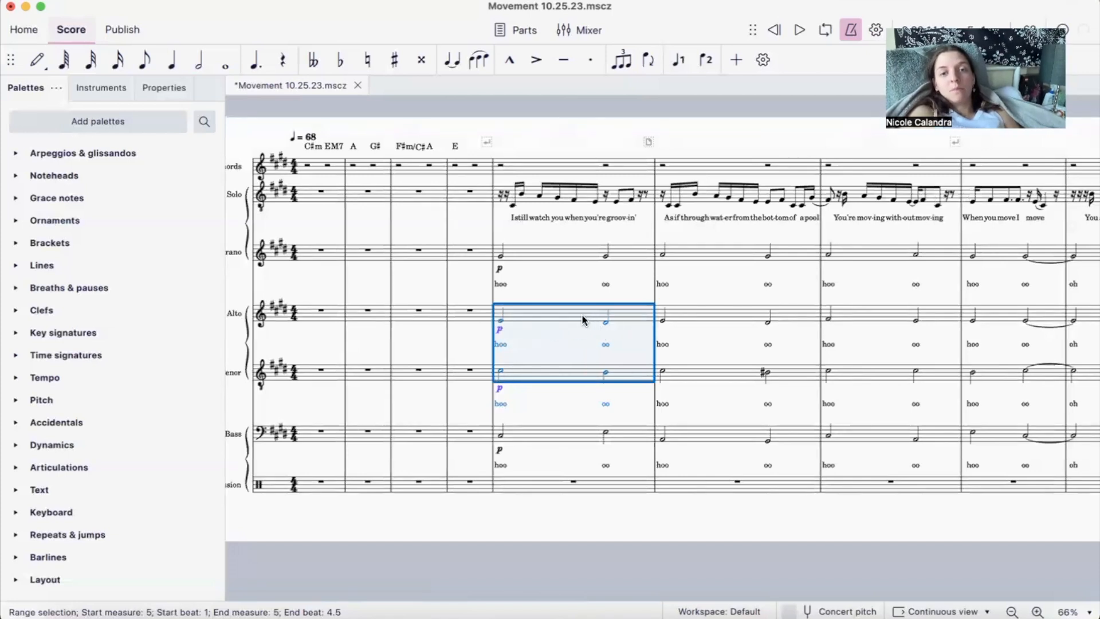
pyautogui.click(581, 290)
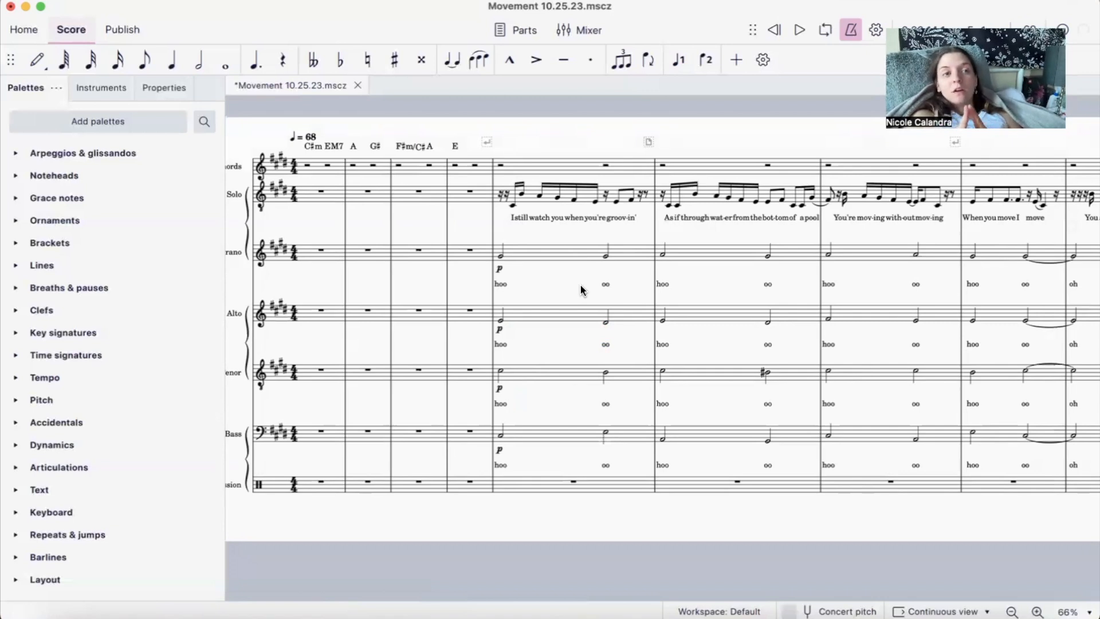
pyautogui.keyDown('shift'); pyautogui.click(501, 324); pyautogui.keyUp('shift')
pyautogui.hotkey('shift', 'Down')
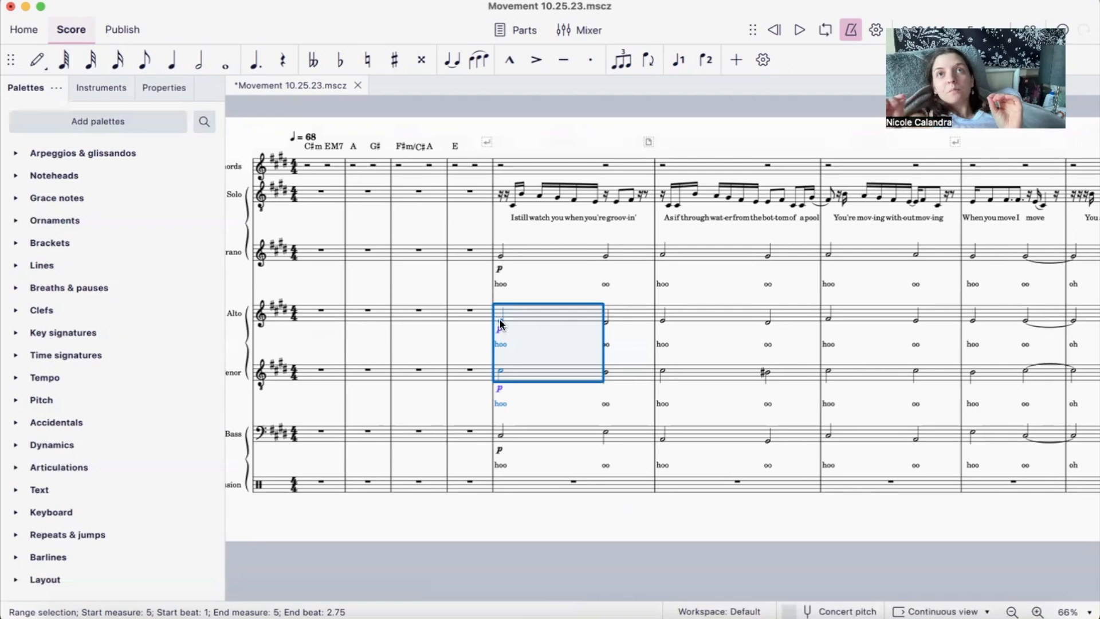
pyautogui.click(520, 319)
pyautogui.press('Escape')
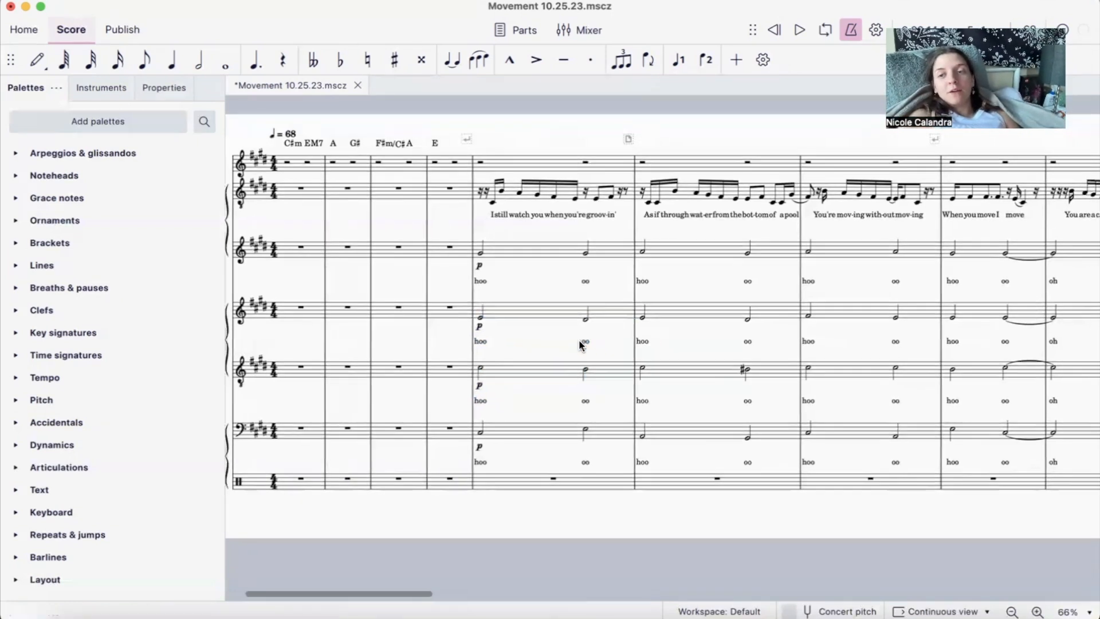
# - Try copying the Bass line of measure 5 into the Soprano part and raising it by an octave
pyautogui.hscroll(2, 579, 345)
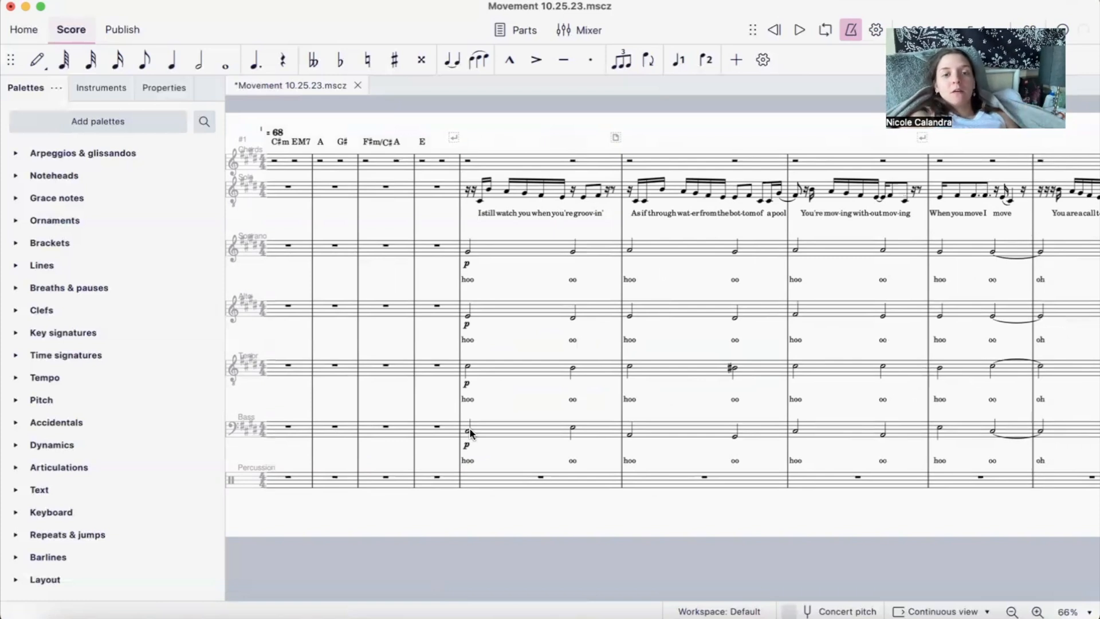
pyautogui.click(507, 434)
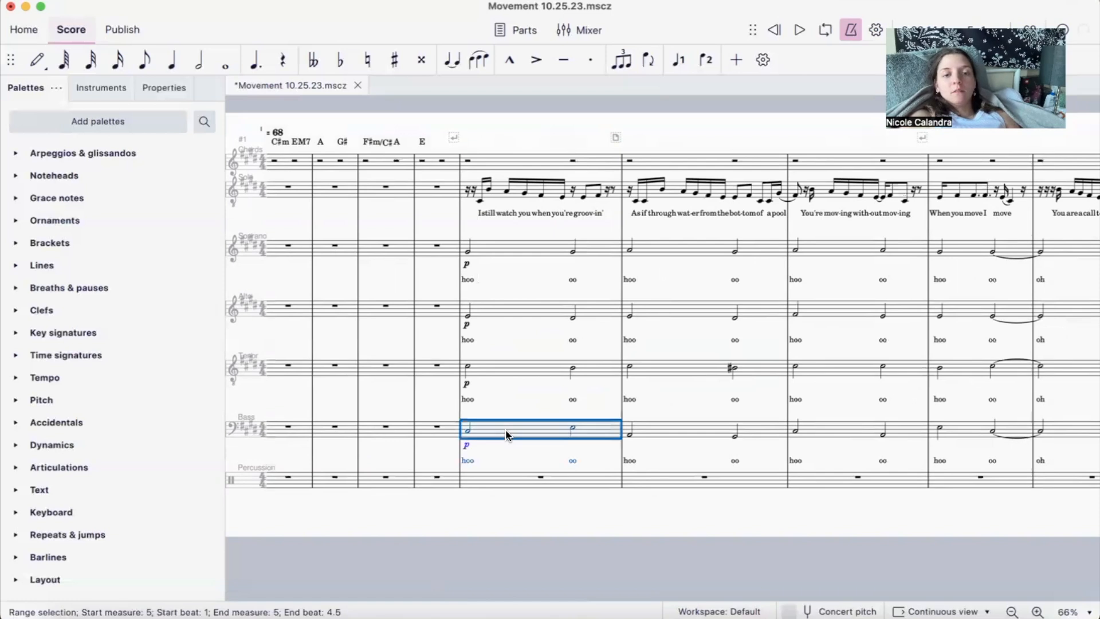
pyautogui.hotkey('ctrl', 'c')
pyautogui.click(507, 252)
pyautogui.hotkey('ctrl', 'v')
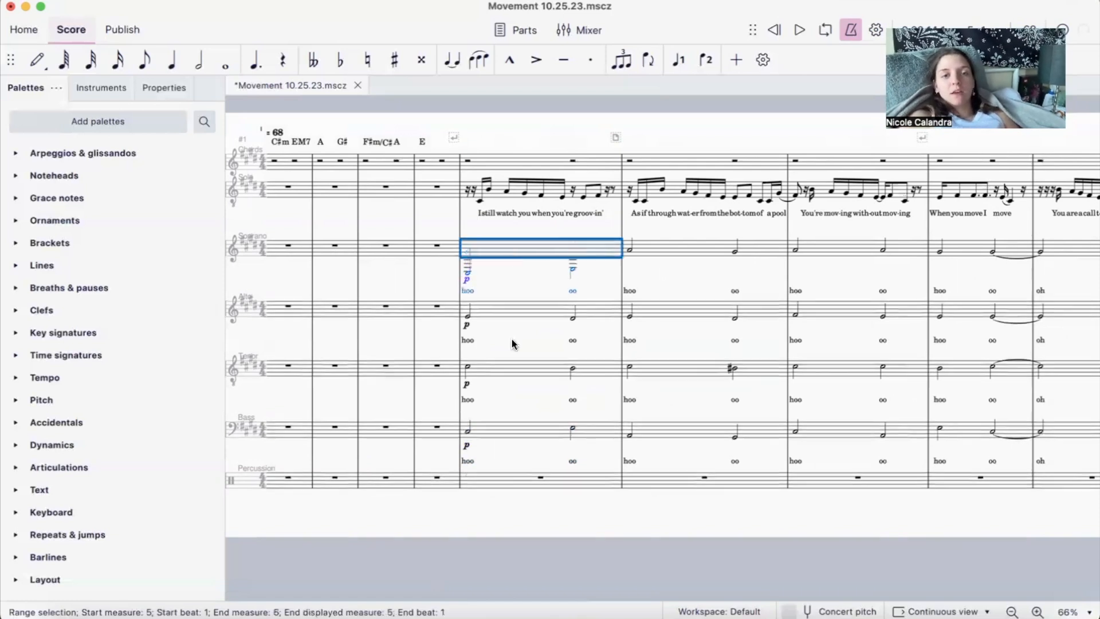
pyautogui.hotkey('ctrl', 'Up')
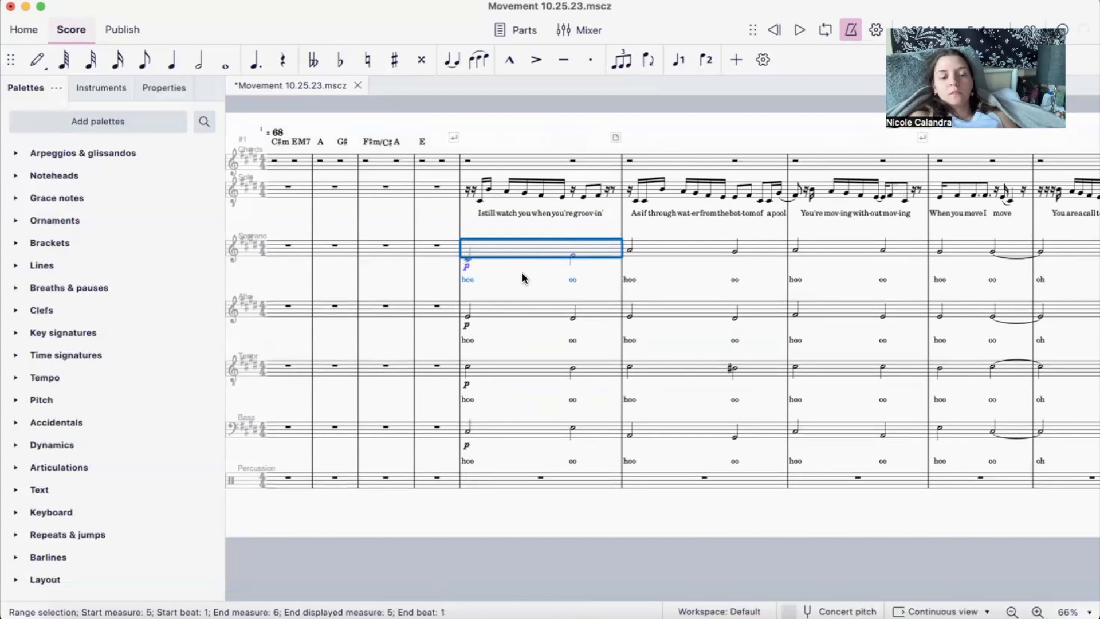
pyautogui.hotkey('ctrl', 'Down')
pyautogui.hotkey('ctrl', 'Up')
# - Try the Bass line an octave higher in the Alto's measure 5, and undo it to restore the original notes
pyautogui.click(500, 304)
pyautogui.press('Escape')
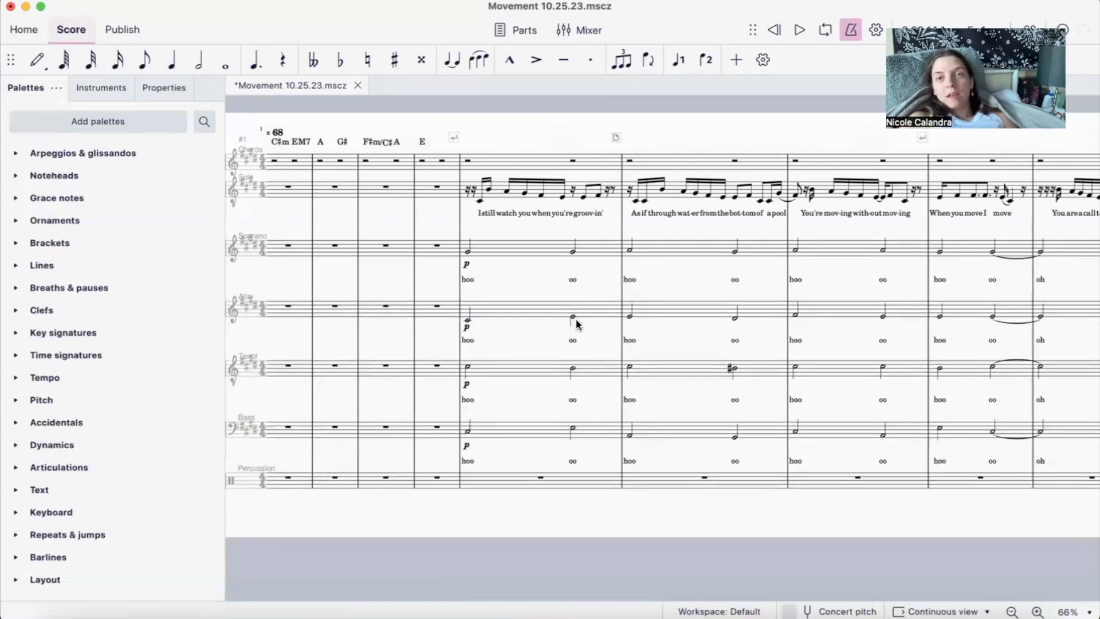
pyautogui.click(576, 324)
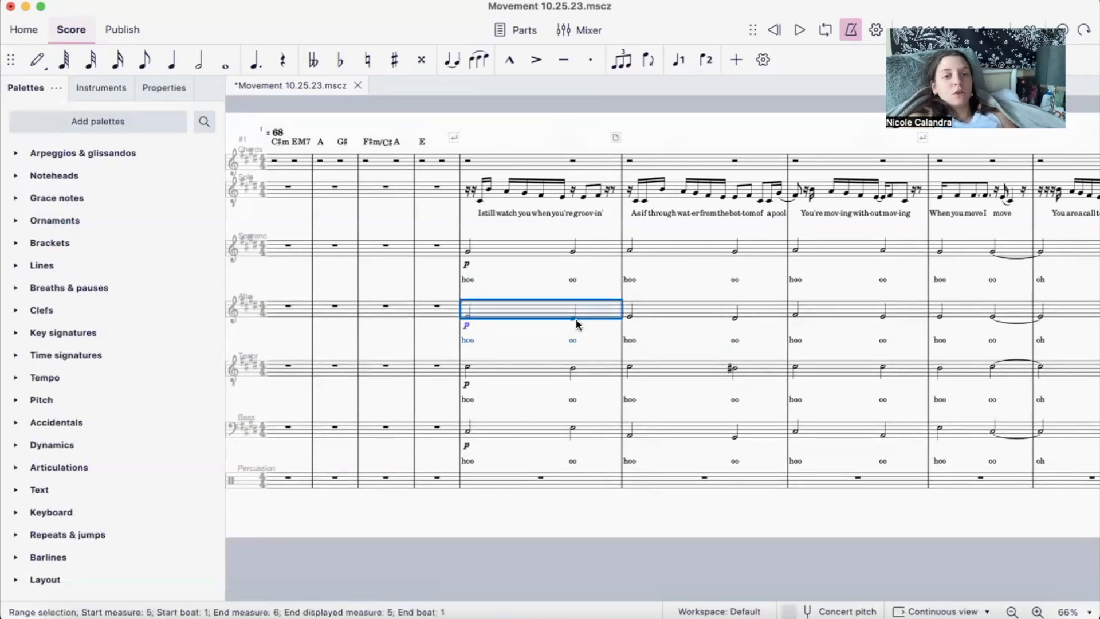
pyautogui.click(546, 337)
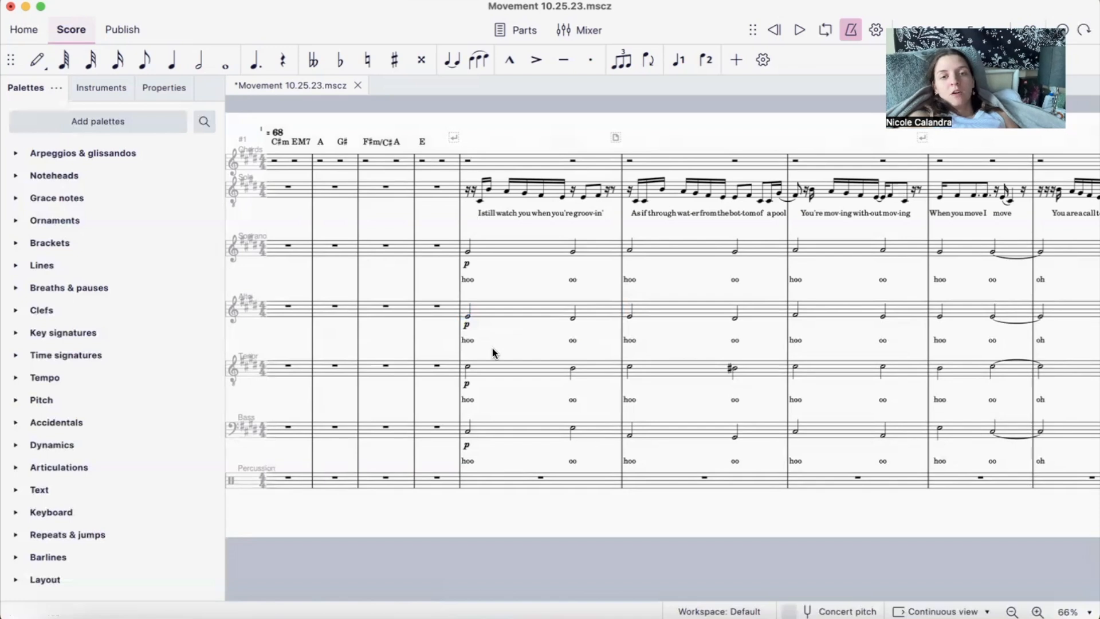
# - Try lowering the Soprano's beat 3 half note in measure 5 to F#4, and return it to G#4
pyautogui.click(468, 370)
pyautogui.click(466, 252)
pyautogui.click(573, 251)
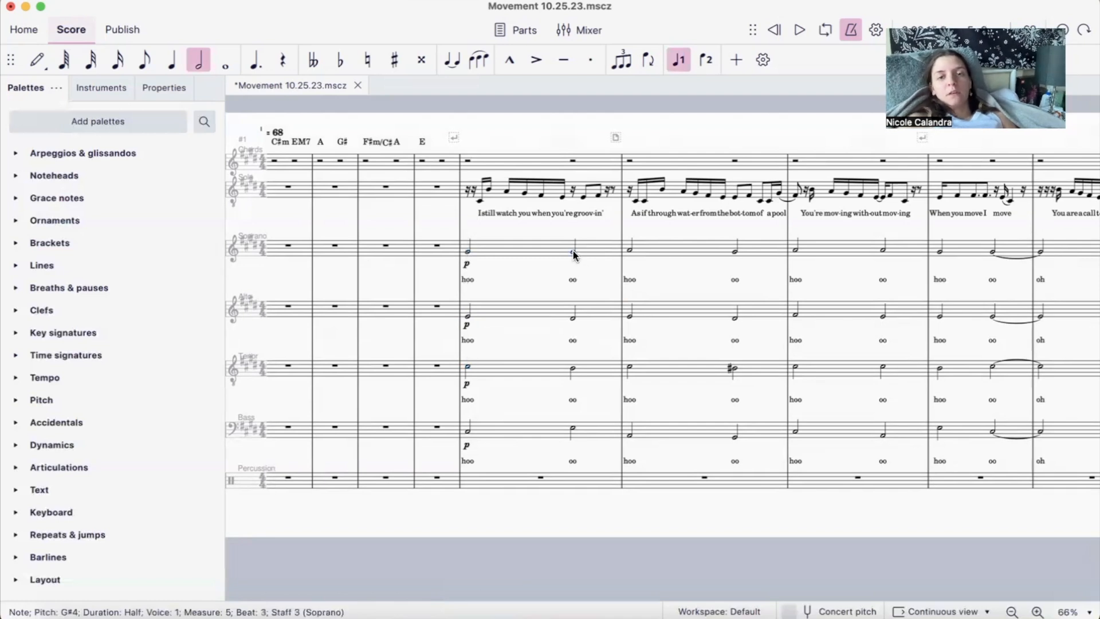
pyautogui.press('Down')
pyautogui.press('Down')
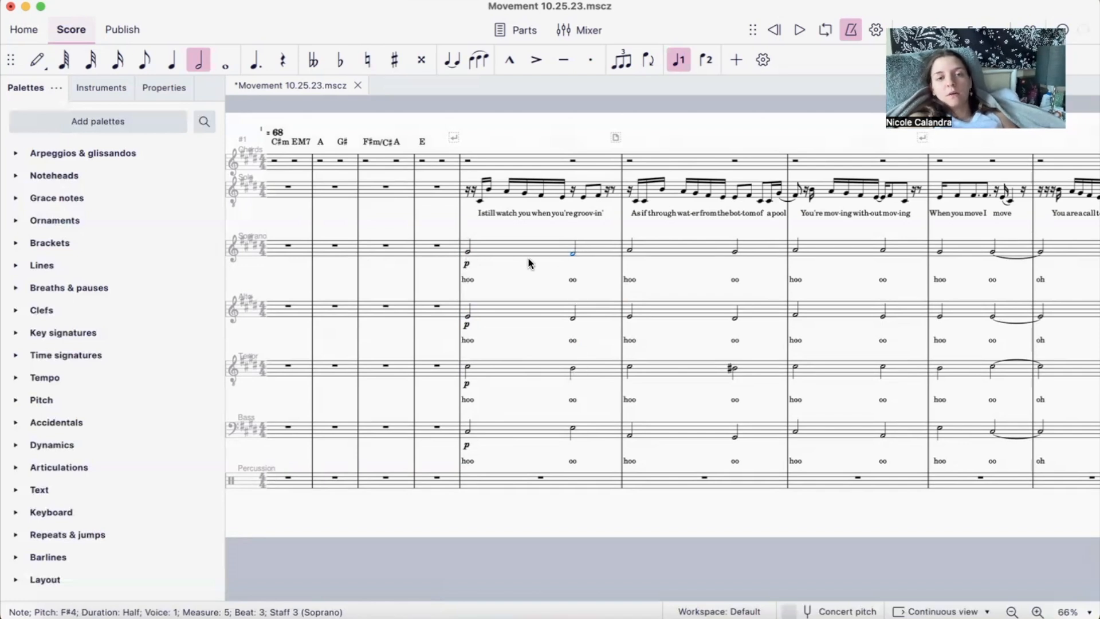
pyautogui.press('Up')
pyautogui.press('Up')
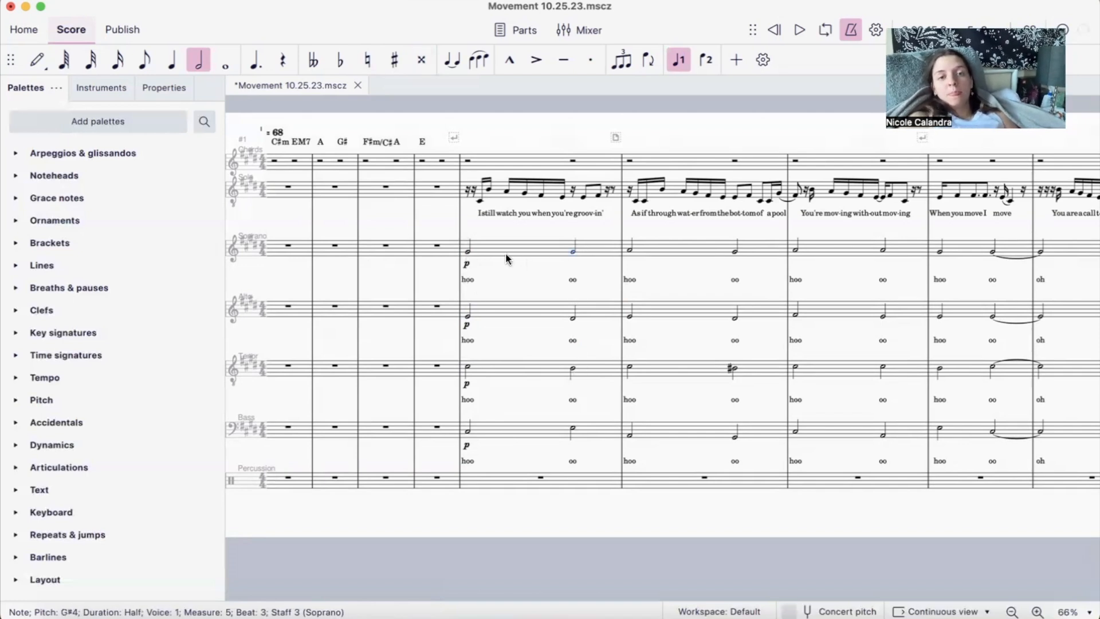
# - Compare the first Tenor and Soprano notes of measure 5, and look over the backing parts in the following measures
pyautogui.click(467, 370)
pyautogui.click(468, 250)
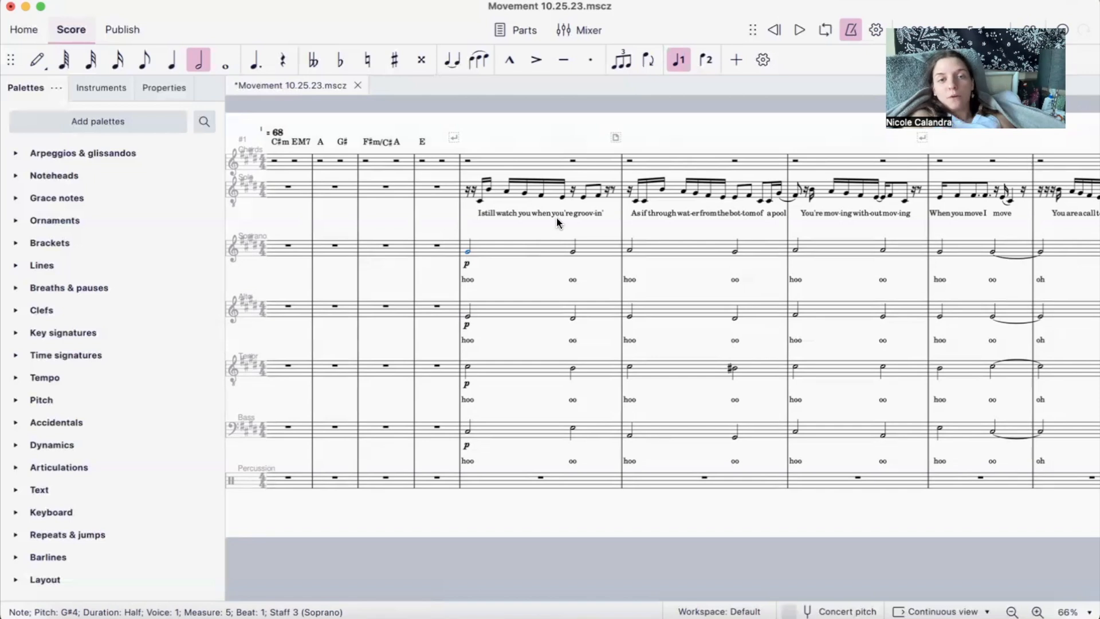
pyautogui.hscroll(10, 557, 223)
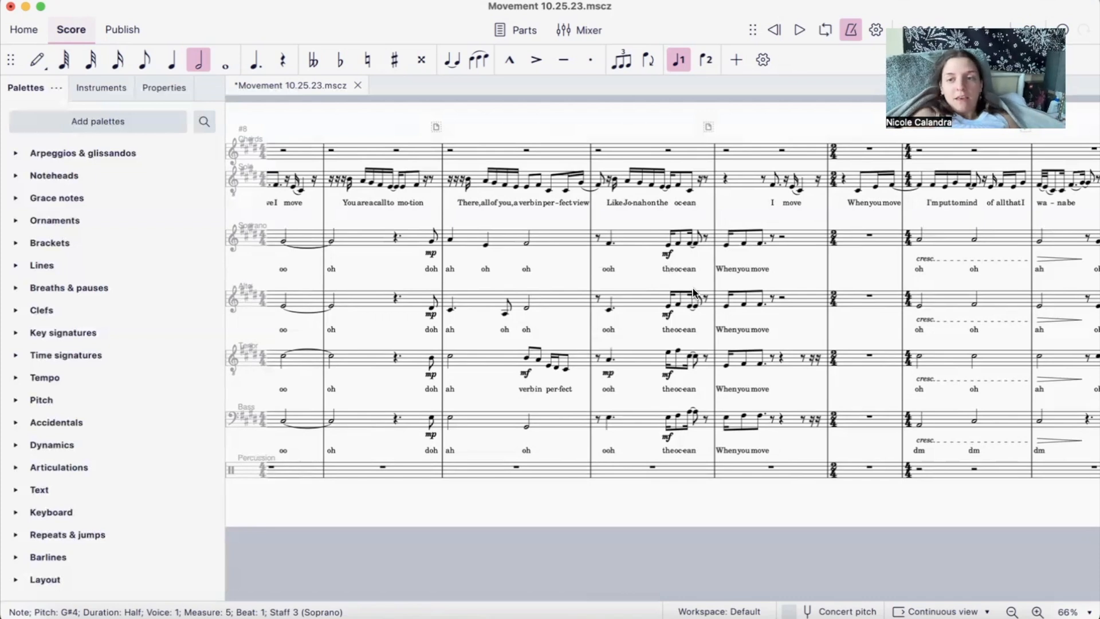
pyautogui.hscroll(-5, 693, 288)
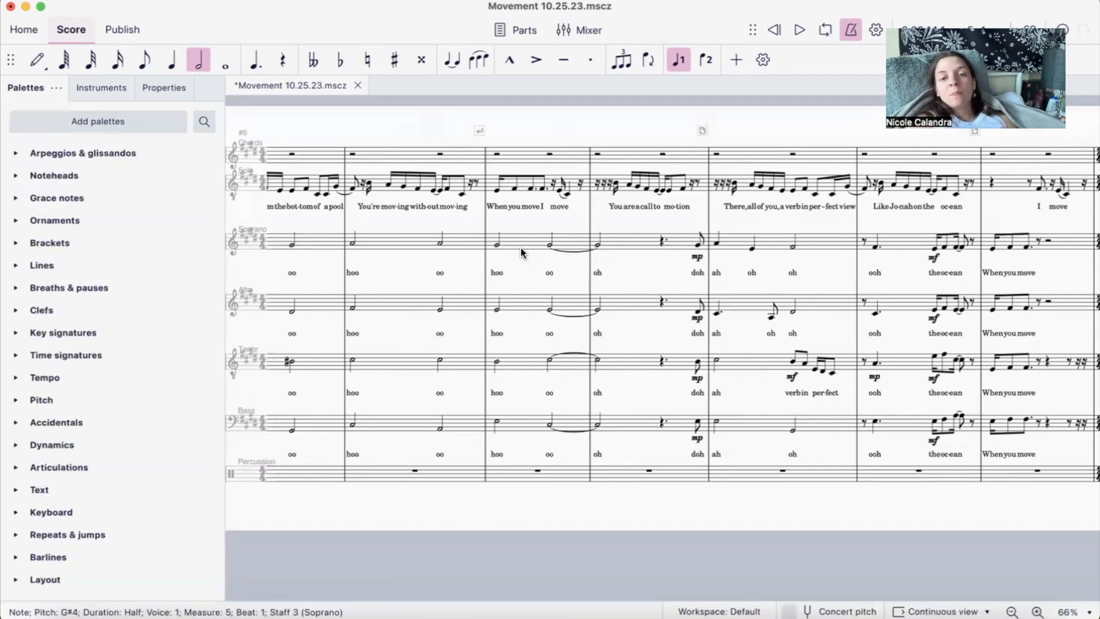
pyautogui.hscroll(3, 520, 249)
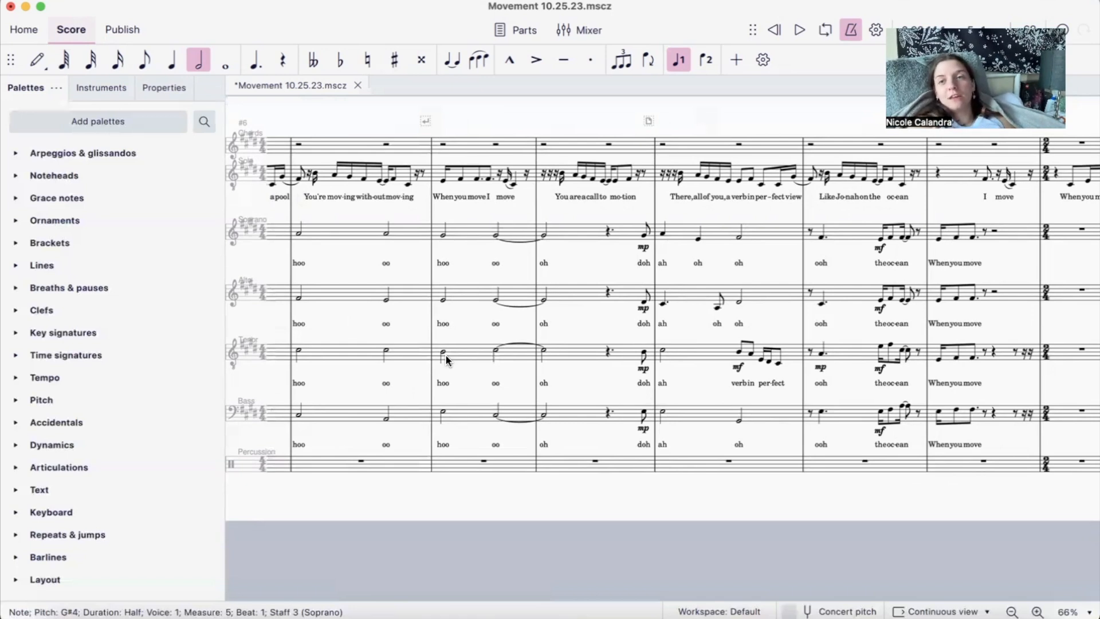
# - Highlight measure 21 across the Soprano, Alto, Tenor and Bass parts to view its full chord voicing
pyautogui.hscroll(10, 446, 355)
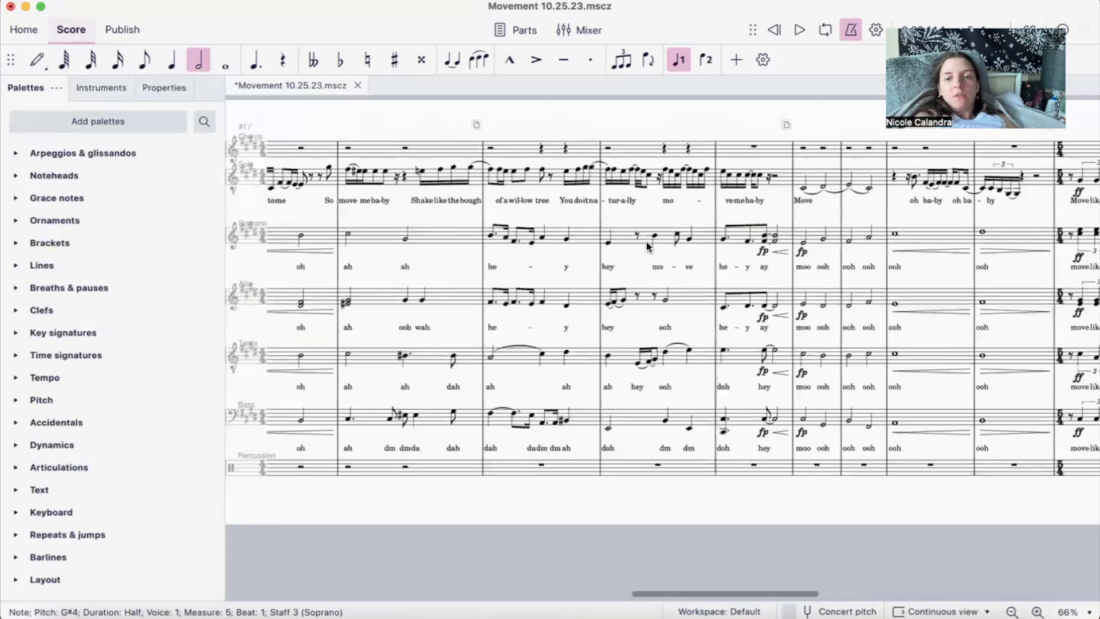
pyautogui.click(702, 240)
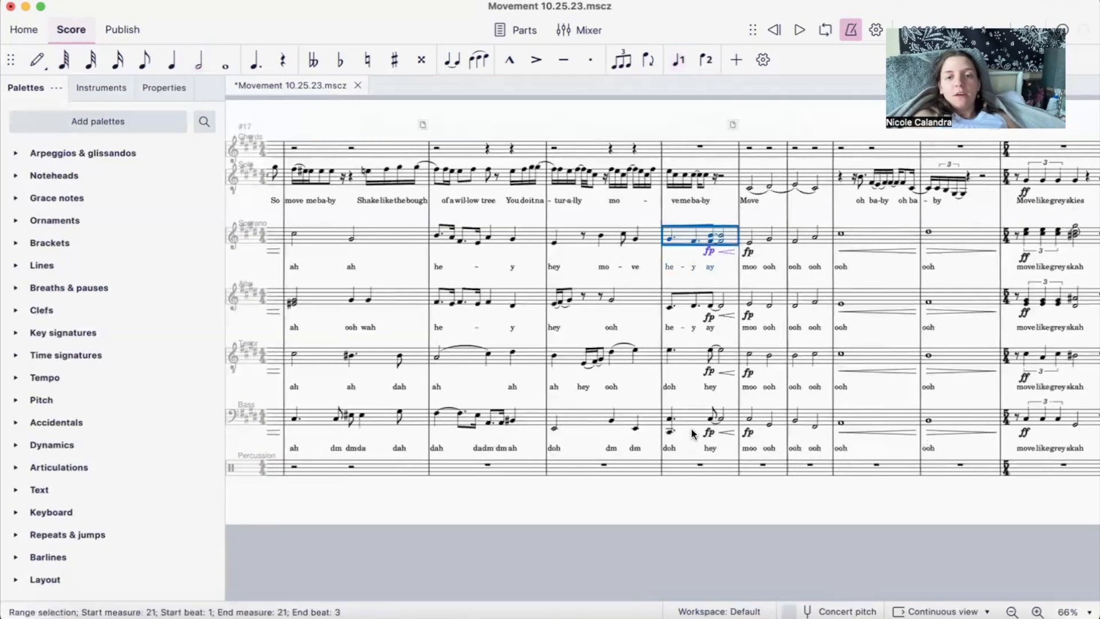
pyautogui.keyDown('shift'); pyautogui.click(692, 429); pyautogui.keyUp('shift')
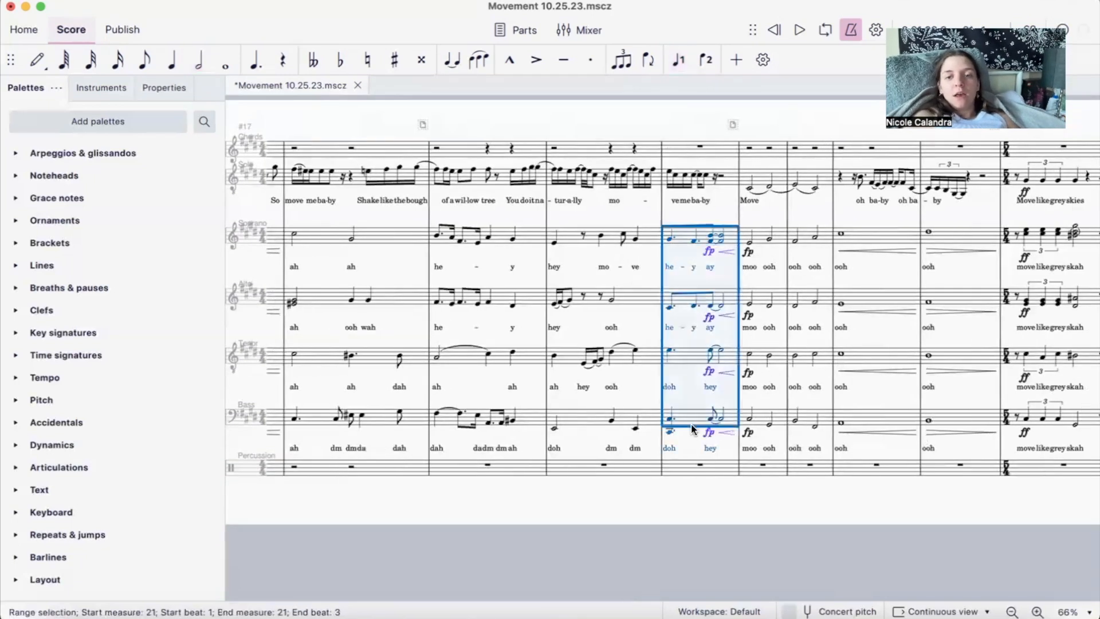
# - Inspect the Soprano's first note and its beat 2.5 chord in measure 21, and highlight that passage from Soprano through Tenor
pyautogui.click(668, 241)
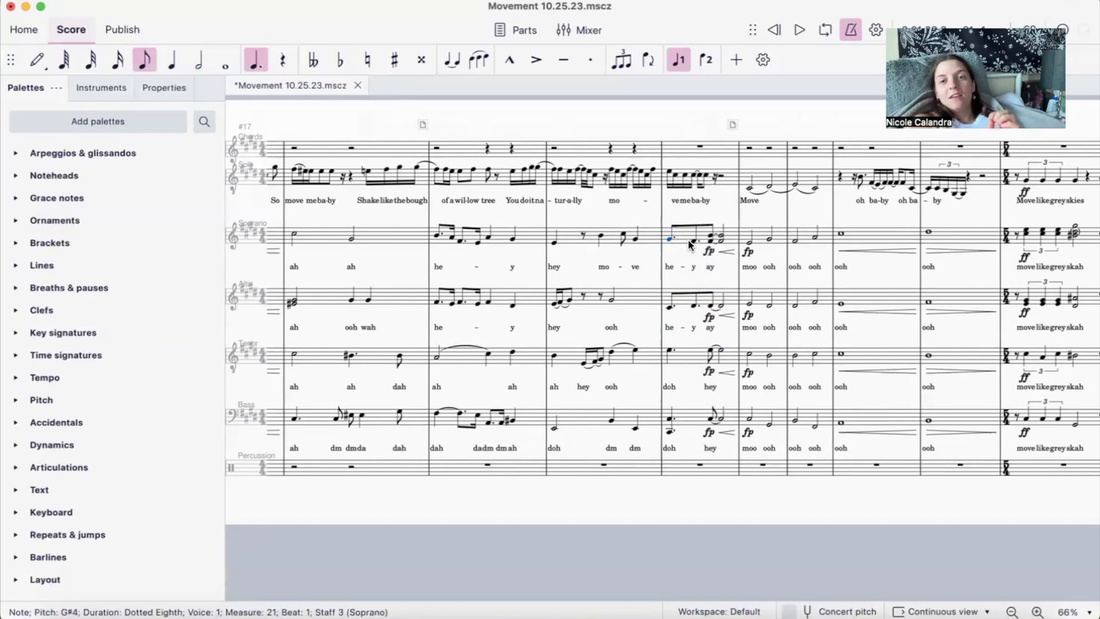
pyautogui.click(710, 236)
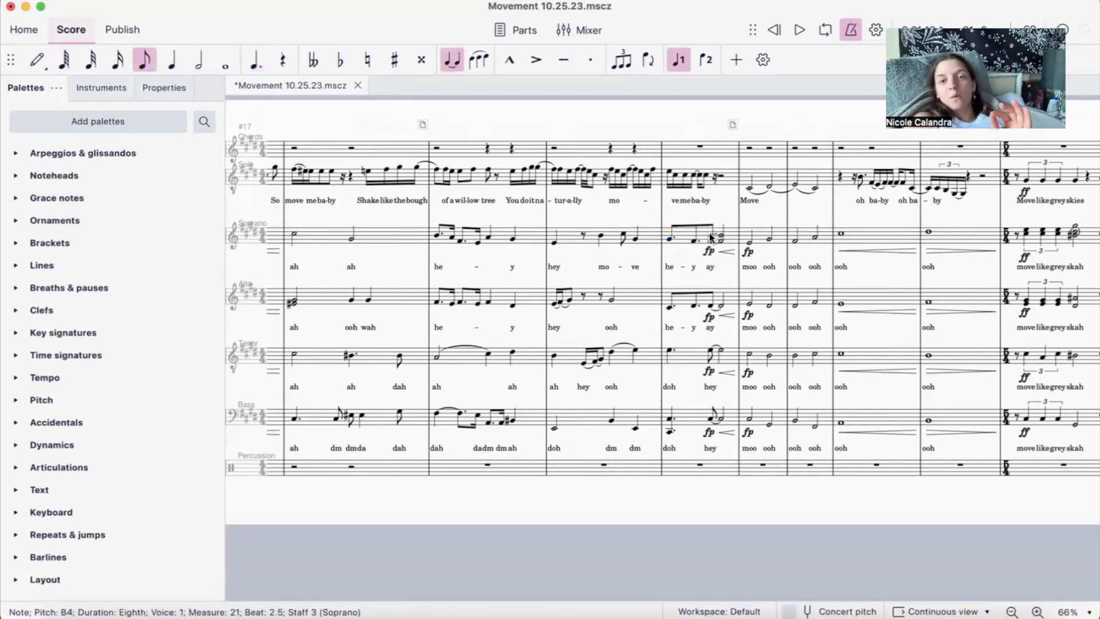
pyautogui.keyDown('shift'); pyautogui.click(669, 236); pyautogui.keyUp('shift')
pyautogui.keyDown('shift'); pyautogui.click(671, 352); pyautogui.keyUp('shift')
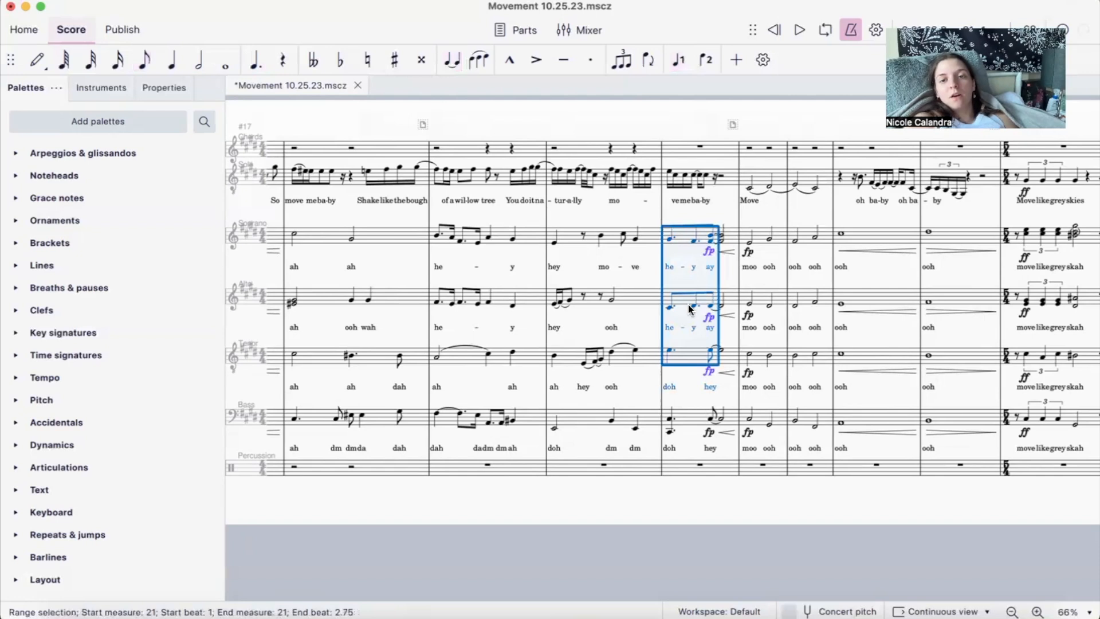
pyautogui.click(689, 393)
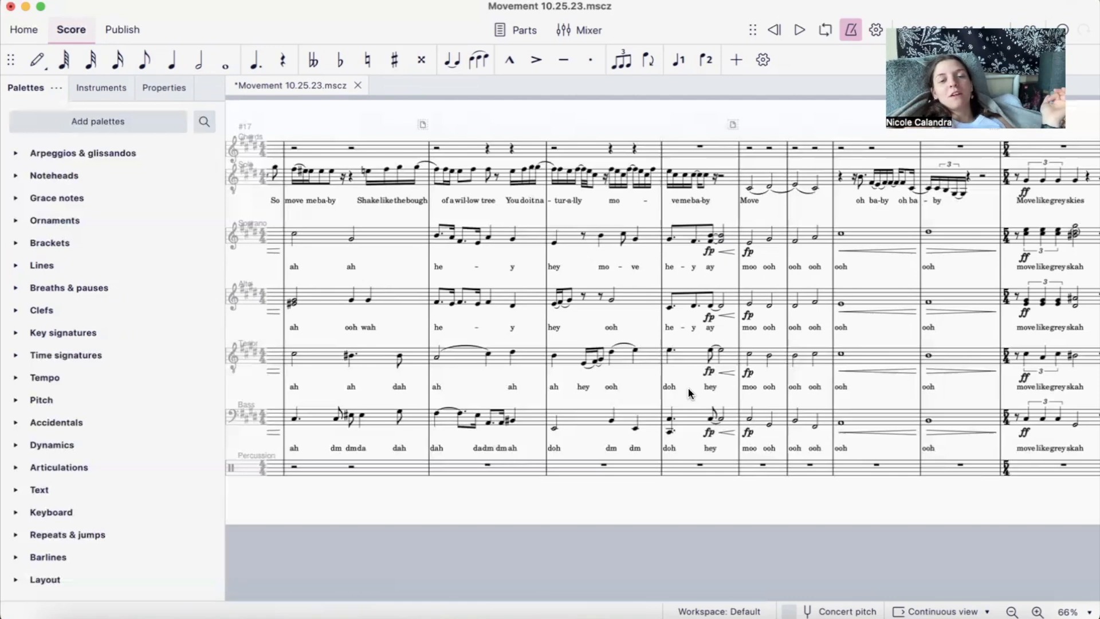
# - Examine the chord symbols and backing voices from measure 22 through the end of the score
pyautogui.hscroll(10, 651, 327)
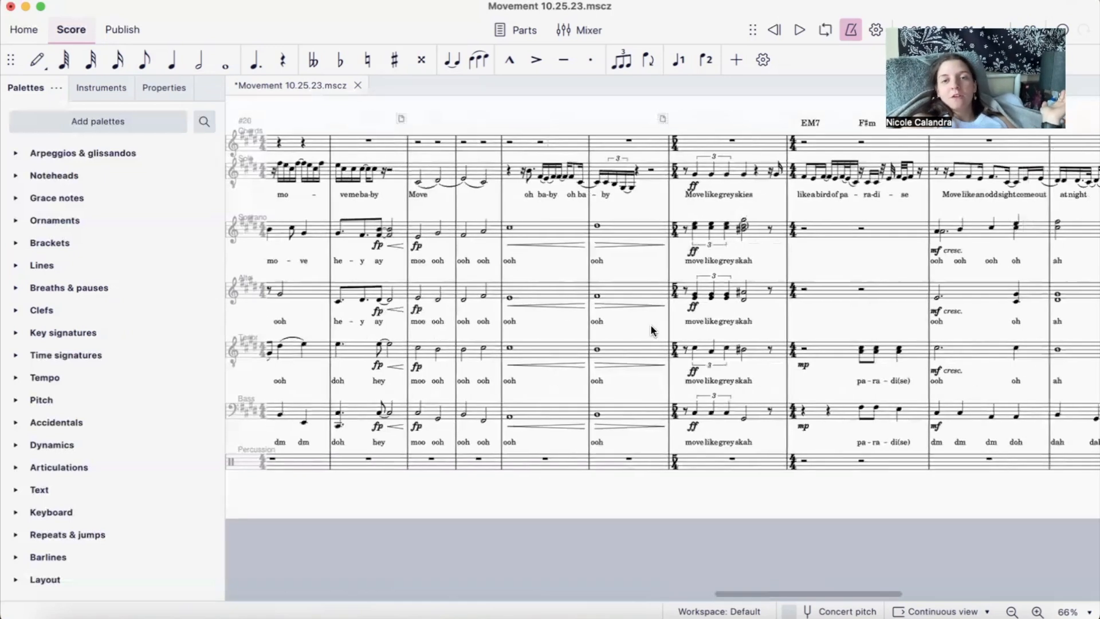
pyautogui.hscroll(3, 651, 330)
pyautogui.hscroll(2, 650, 330)
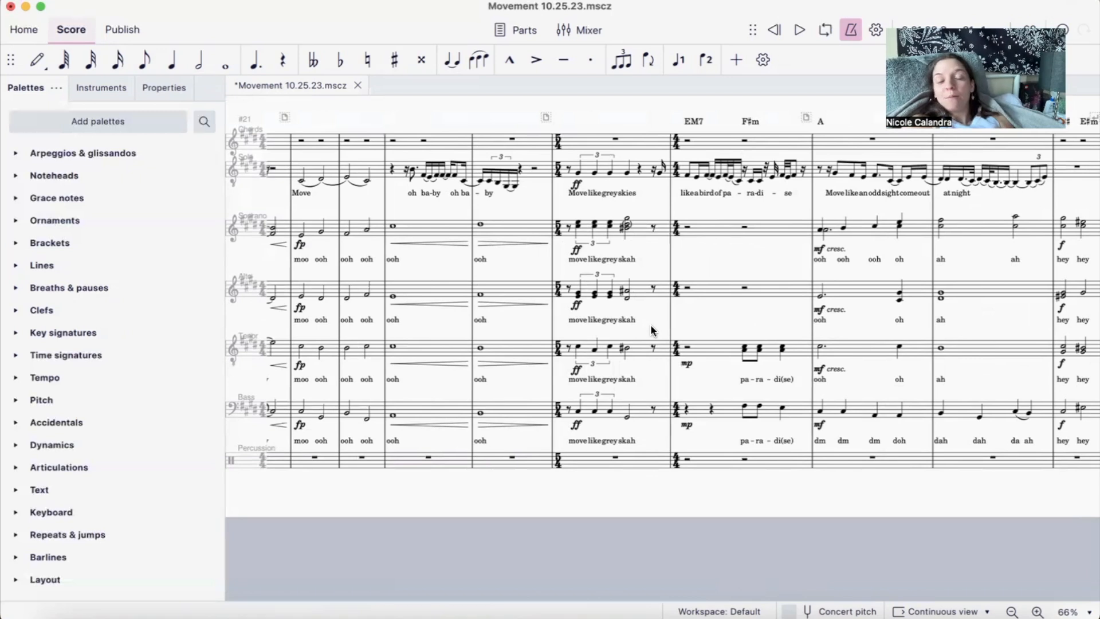
pyautogui.hscroll(8, 720, 309)
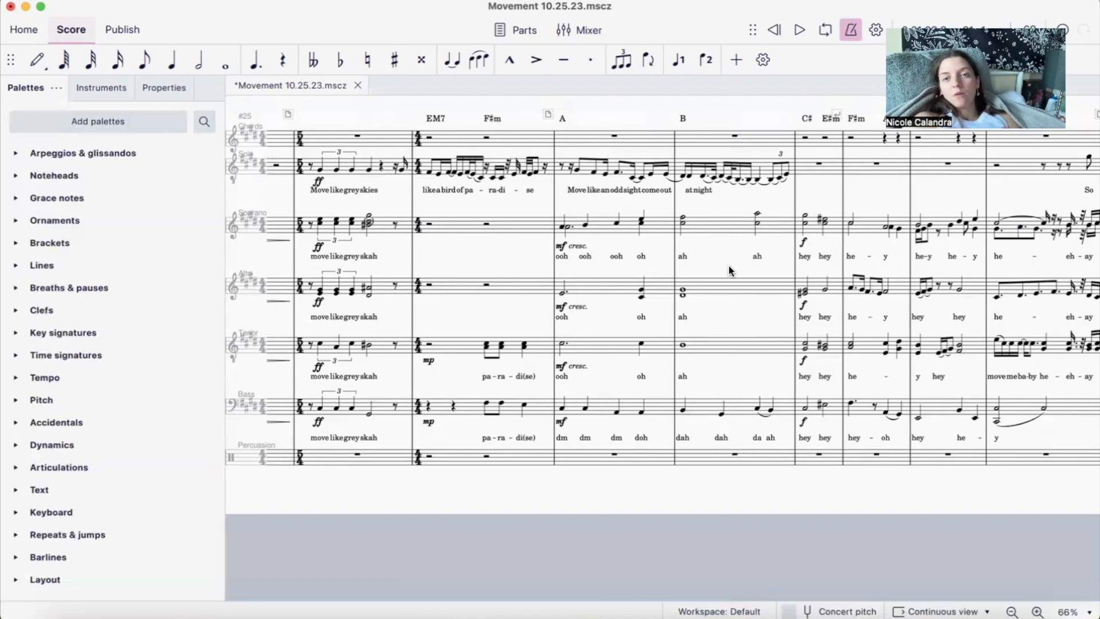
pyautogui.hscroll(10, 730, 270)
pyautogui.hscroll(2, 731, 269)
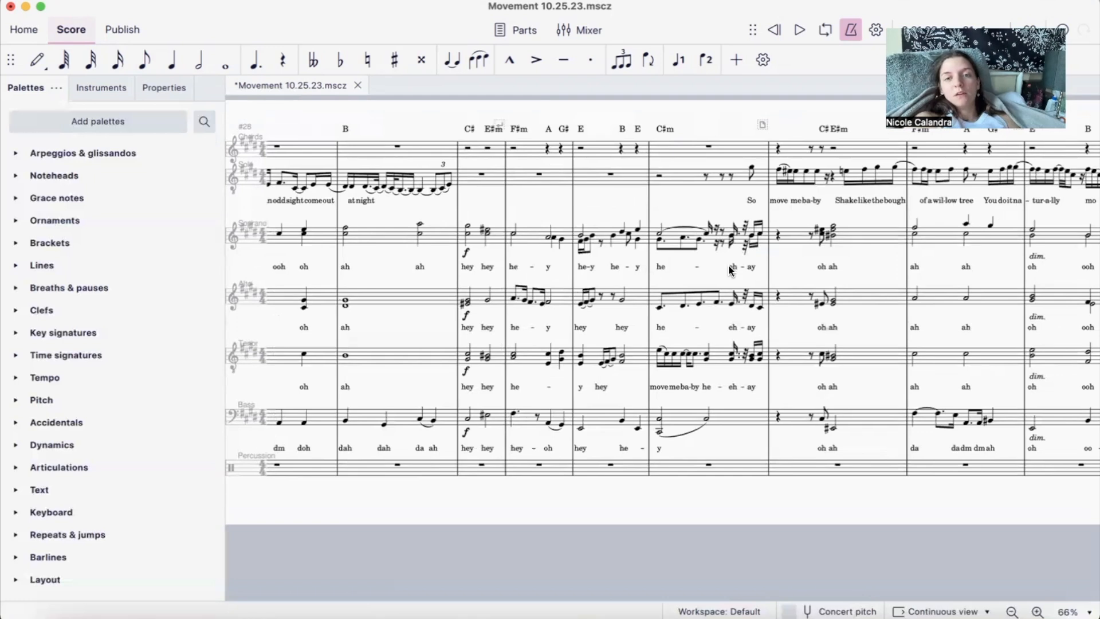
pyautogui.hscroll(4, 592, 284)
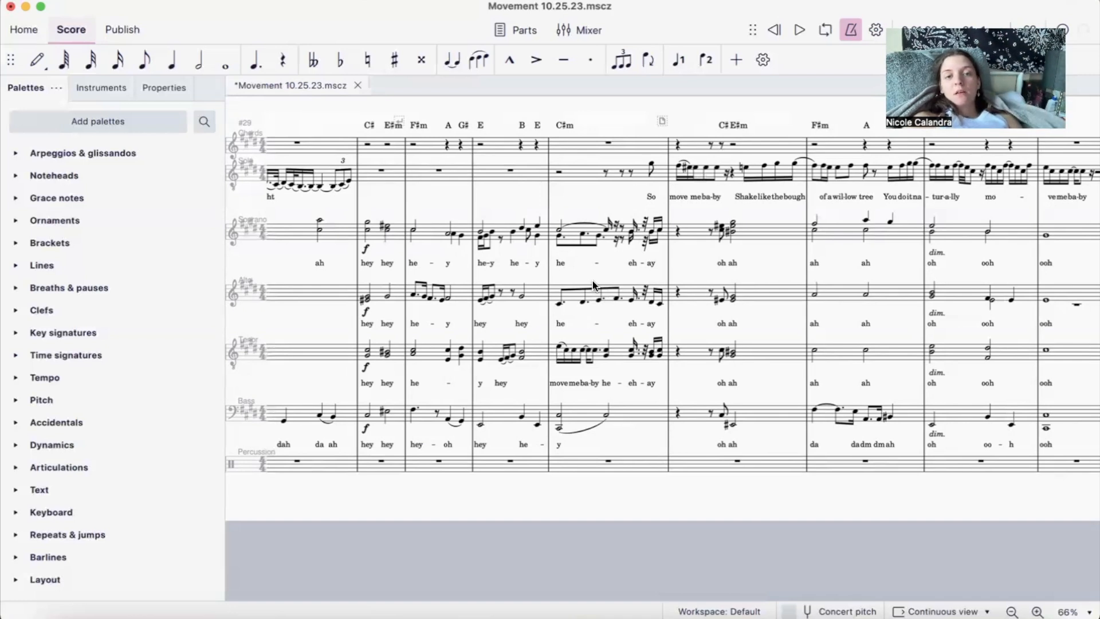
pyautogui.hscroll(2, 449, 375)
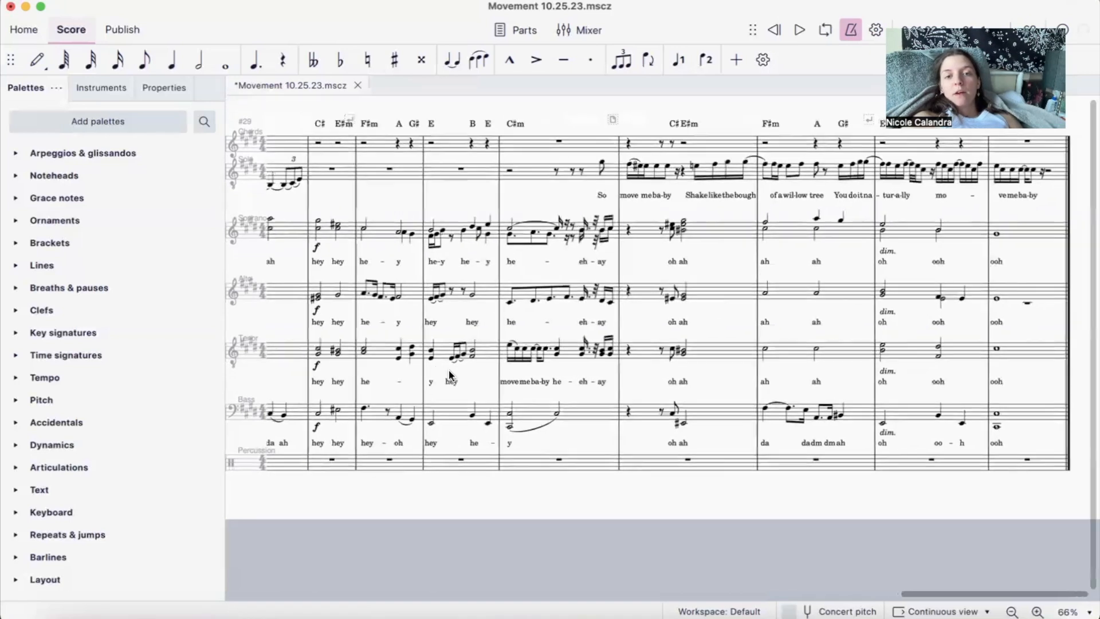
pyautogui.hscroll(-2, 450, 375)
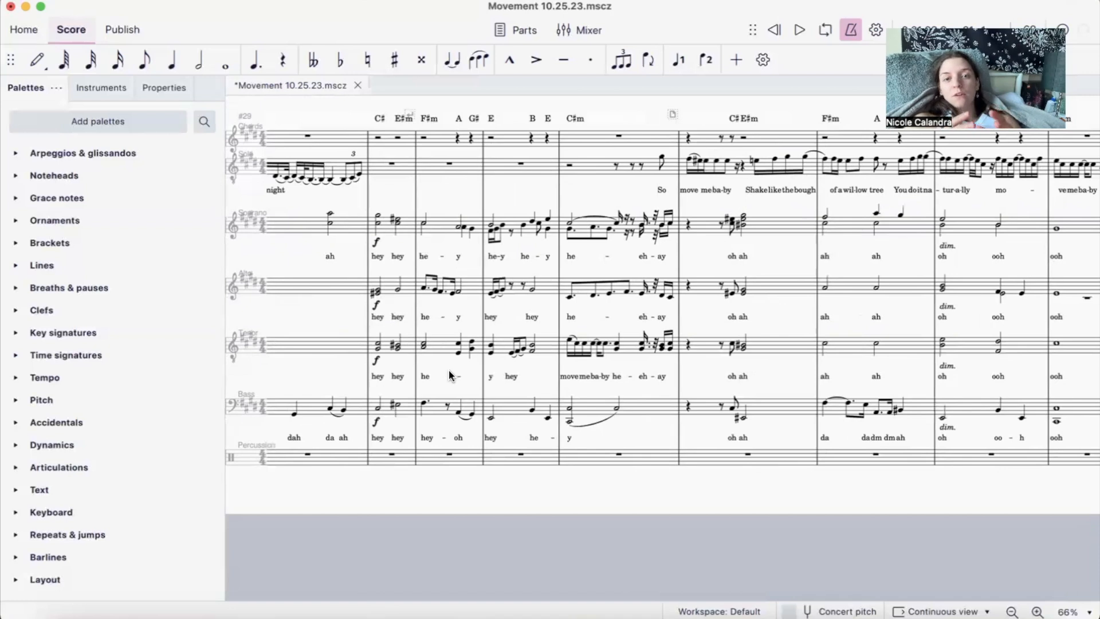
# - Return to the opening verse and examine the backing voices from there through the "Move like grey skies" measure and the chord-symbol passage after it
pyautogui.hscroll(-15, 449, 370)
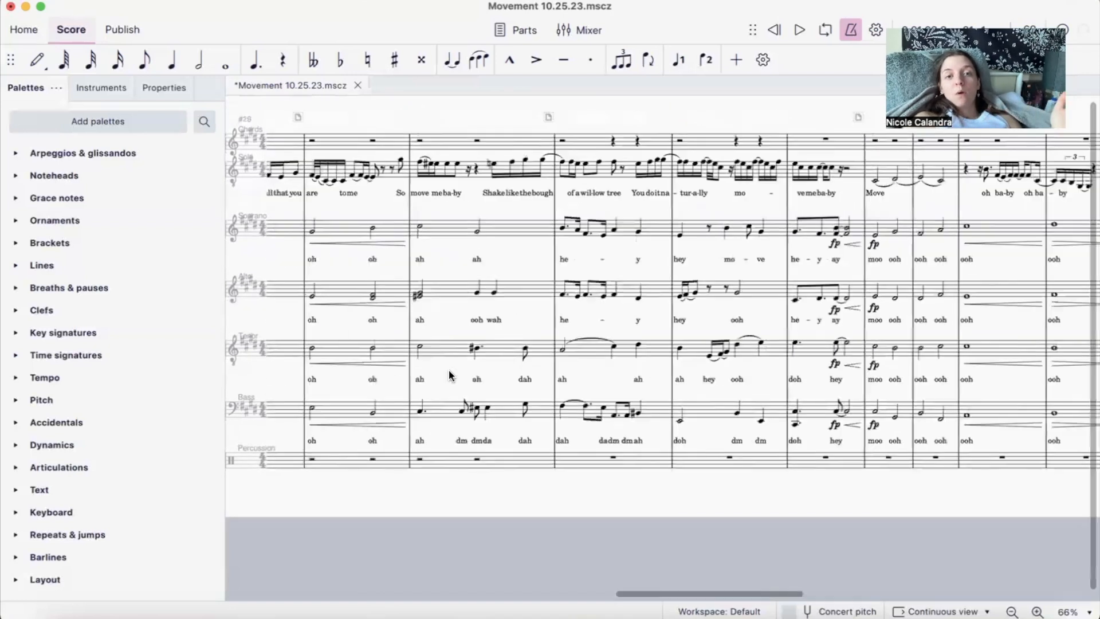
pyautogui.hscroll(-10, 449, 370)
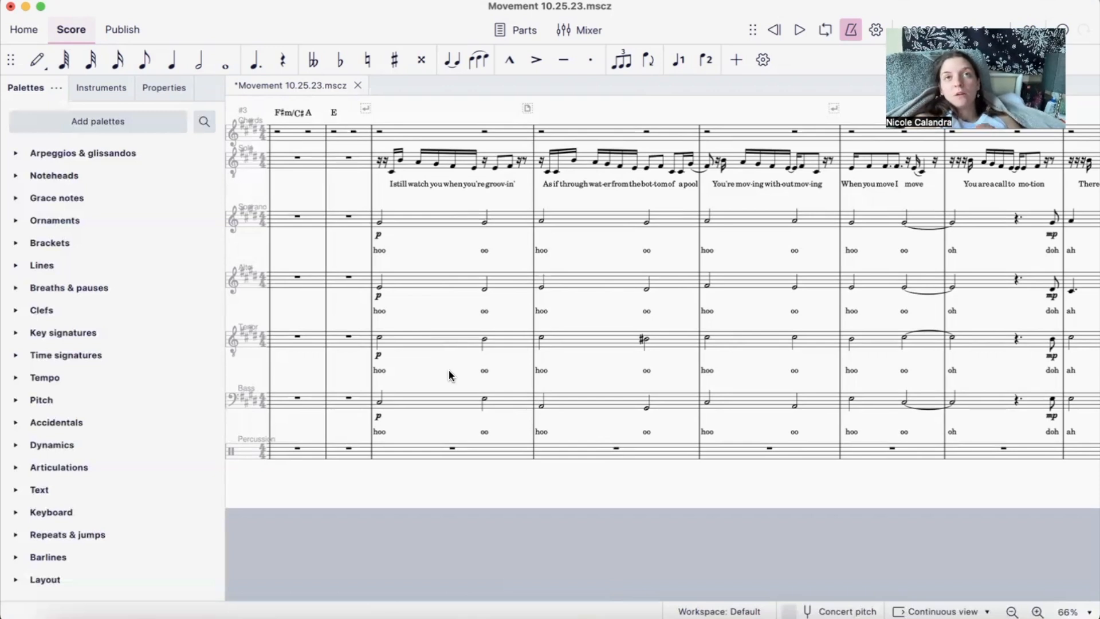
pyautogui.hscroll(10, 449, 370)
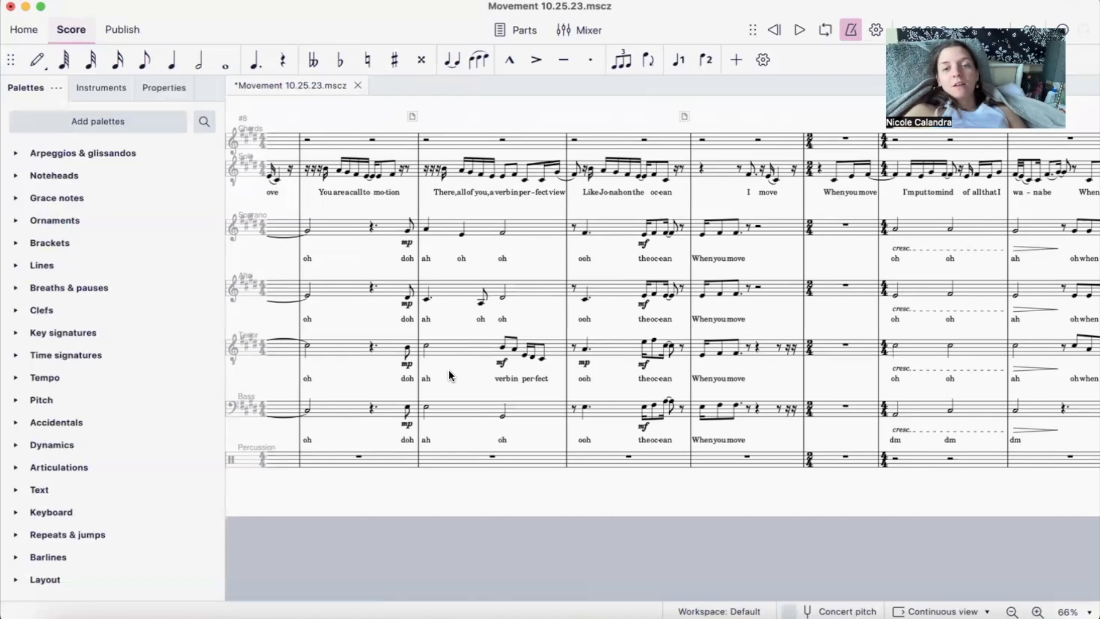
pyautogui.hscroll(5, 695, 275)
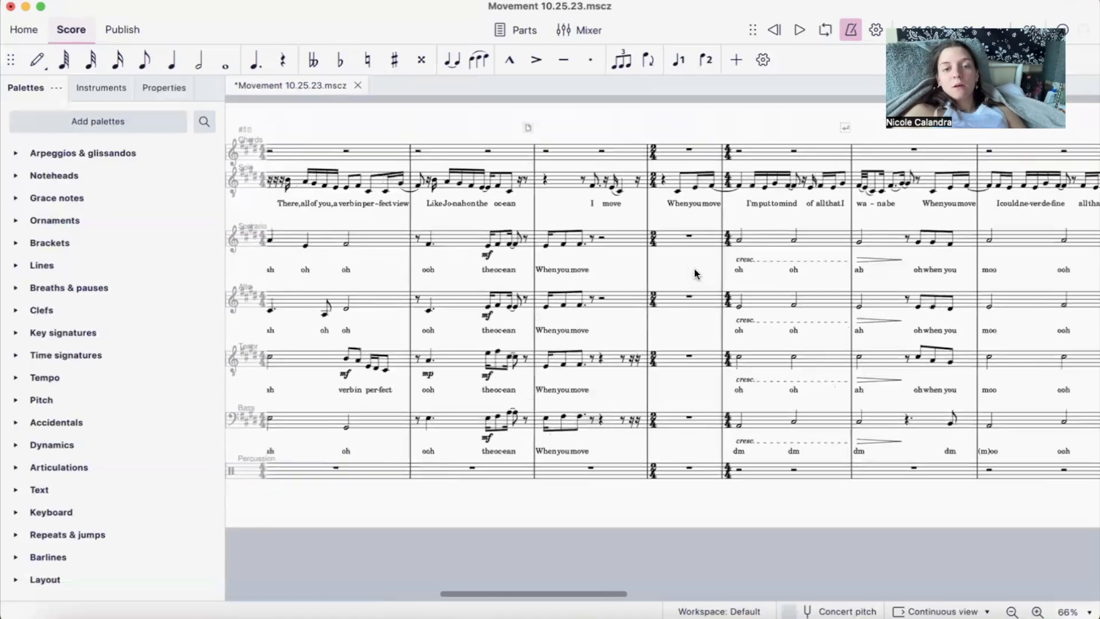
pyautogui.hscroll(5, 695, 275)
pyautogui.hscroll(10, 694, 273)
pyautogui.hscroll(10, 695, 273)
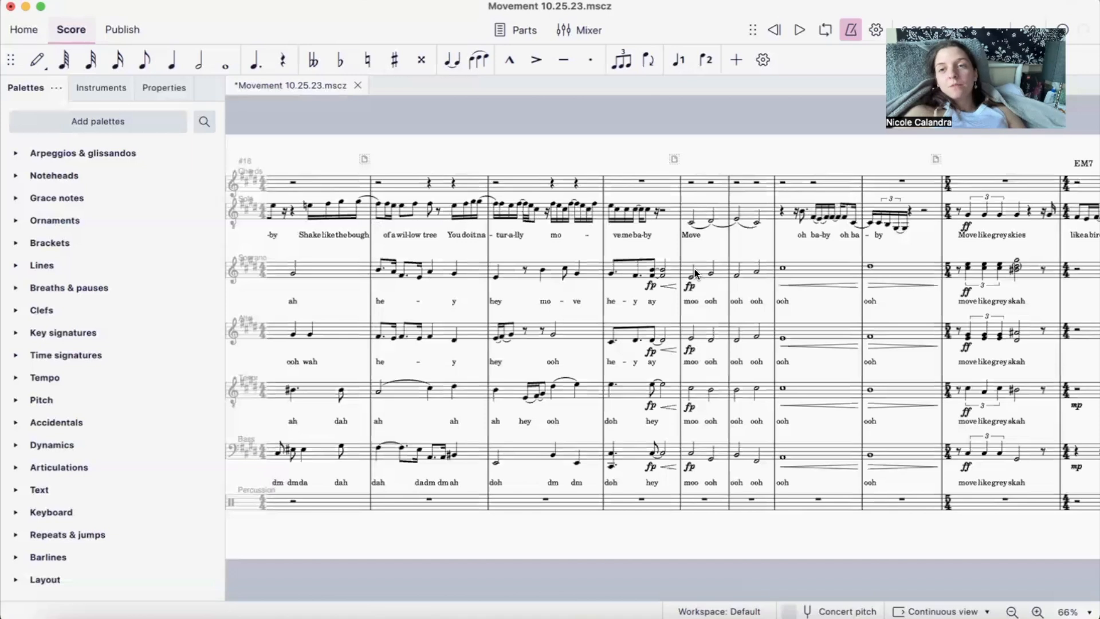
pyautogui.hscroll(10, 695, 273)
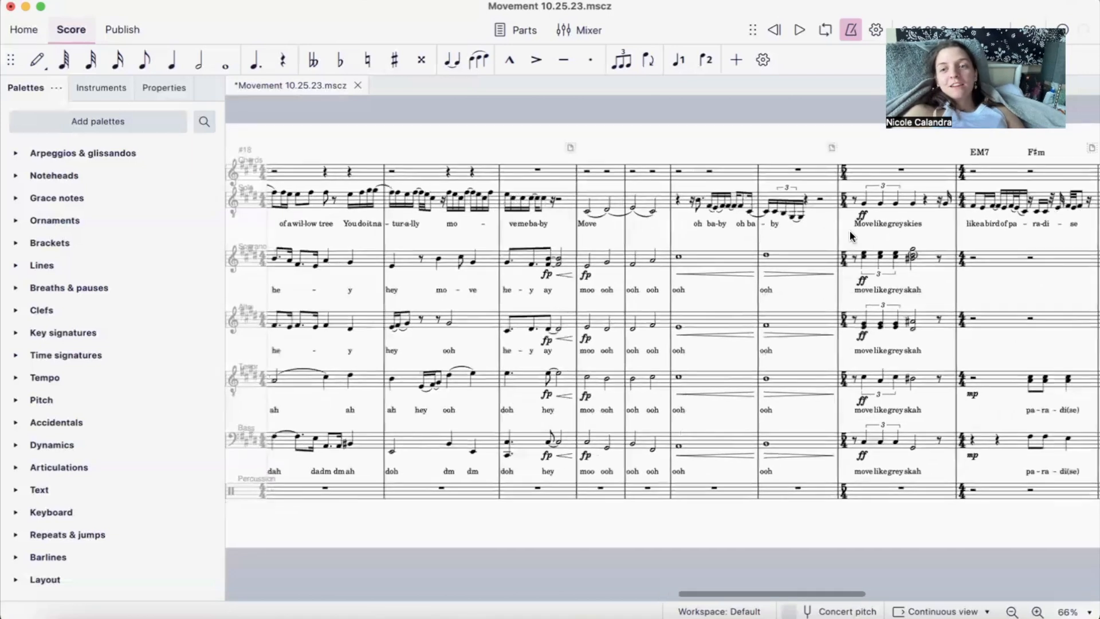
pyautogui.hscroll(1, 850, 236)
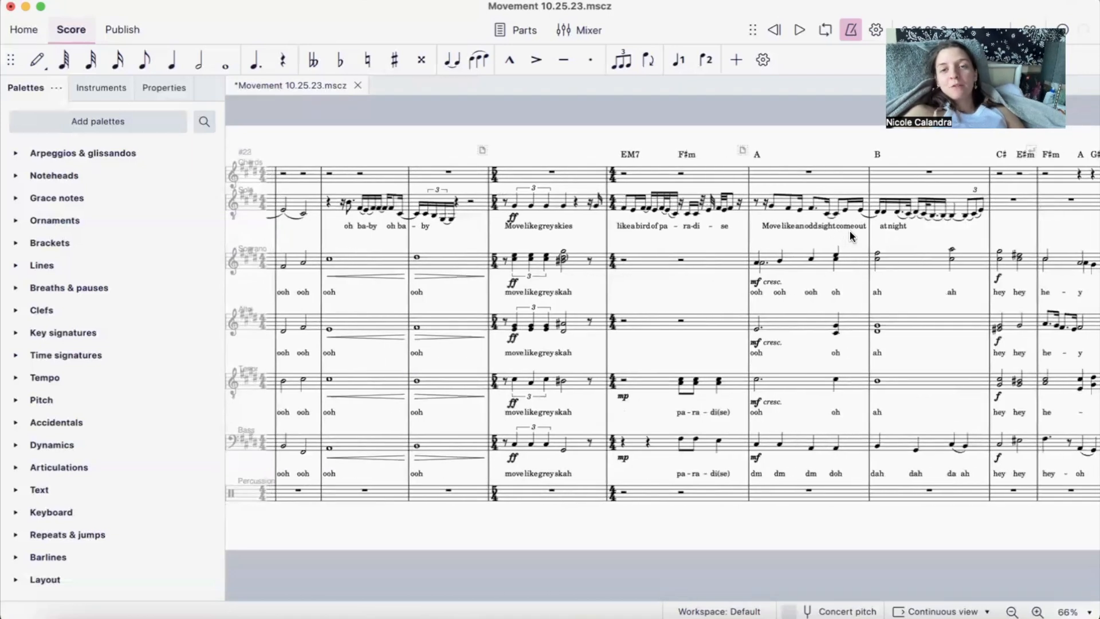